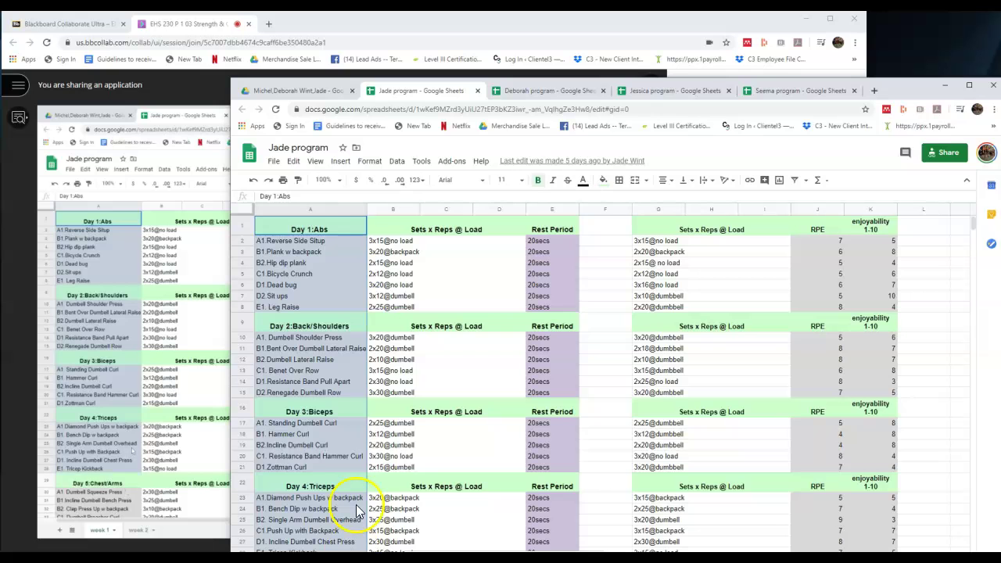
- Review the week 1 program, examining each day's exercises, sets and reps, RPE ratings and enjoyability scores
scroll(488, 401, down, 3)
scroll(487, 401, up, 1)
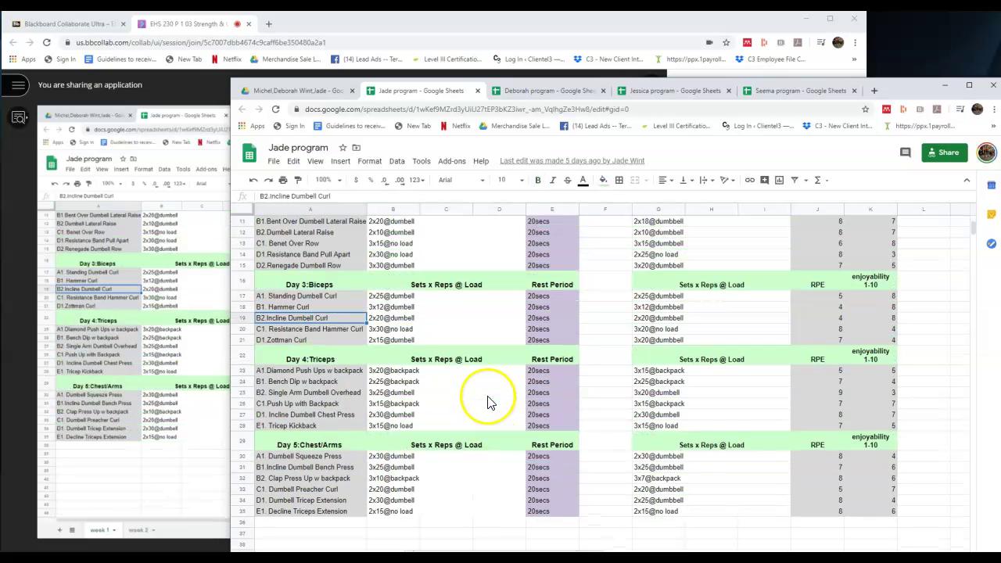
scroll(488, 402, up, 4)
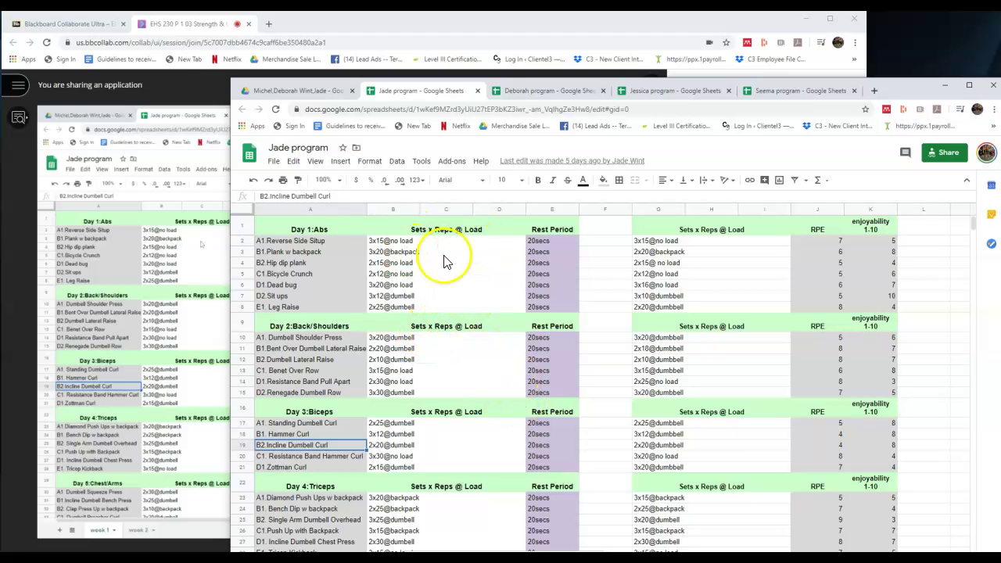
drag(663, 233, 849, 514)
click(744, 253)
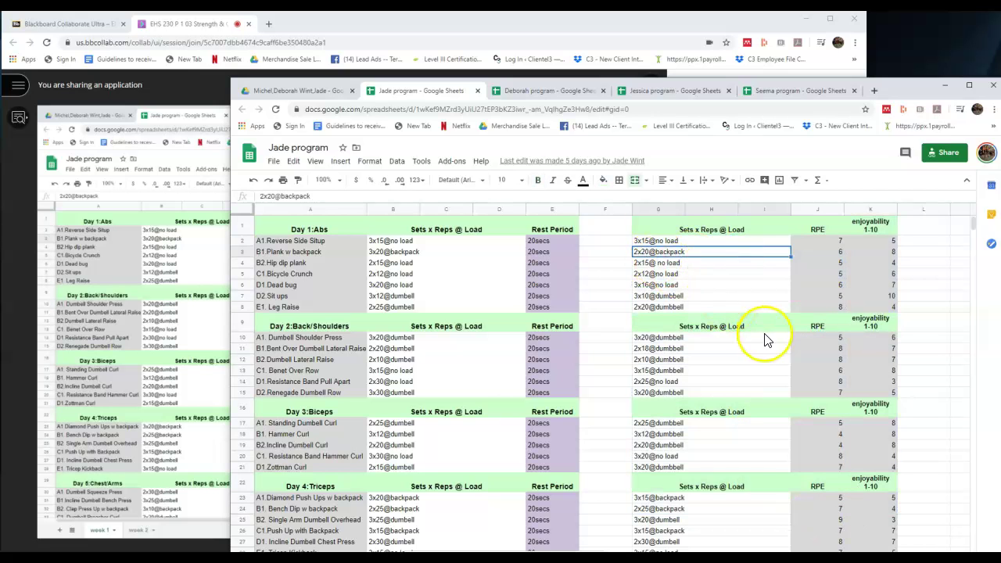
scroll(764, 339, down, 3)
scroll(775, 356, up, 3)
click(817, 244)
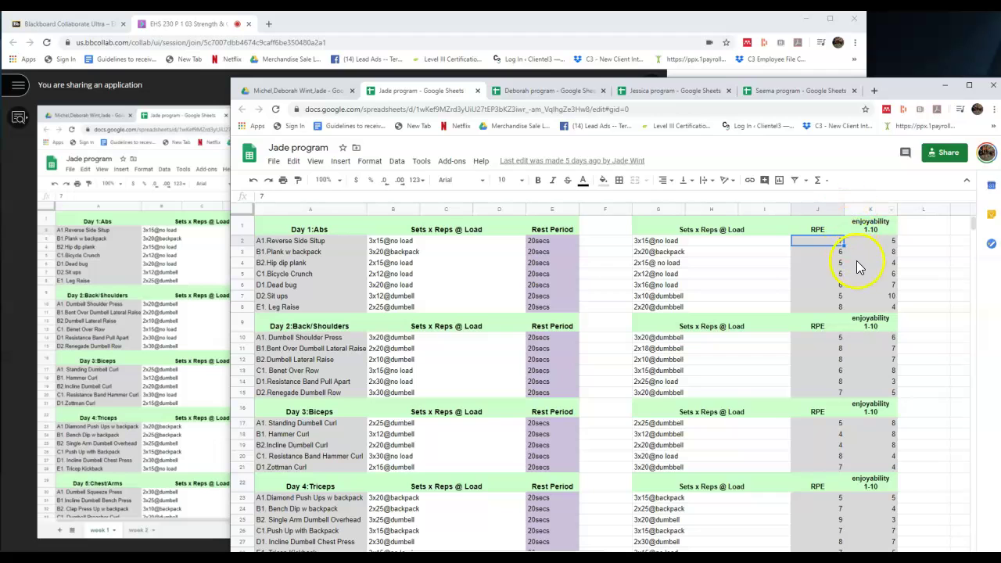
drag(863, 242, 894, 309)
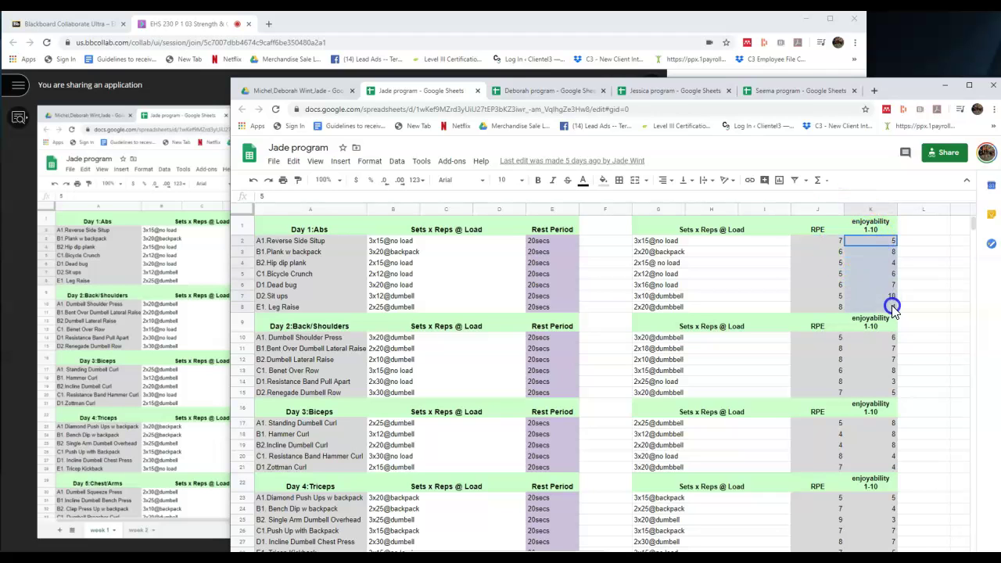
click(825, 287)
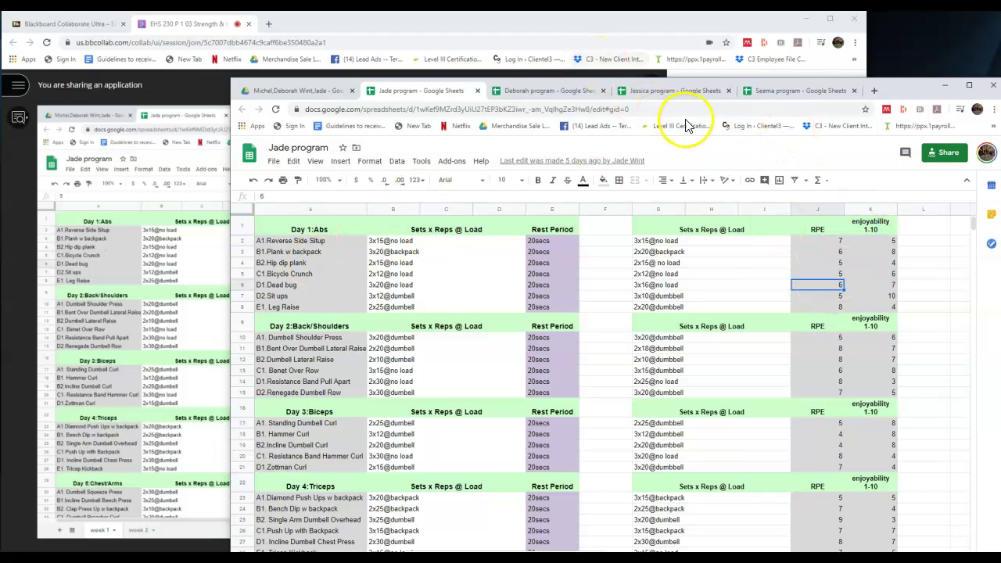
- View the blank week 2 sheet and reposition the spreadsheet window to show more rows
drag(883, 95, 793, 24)
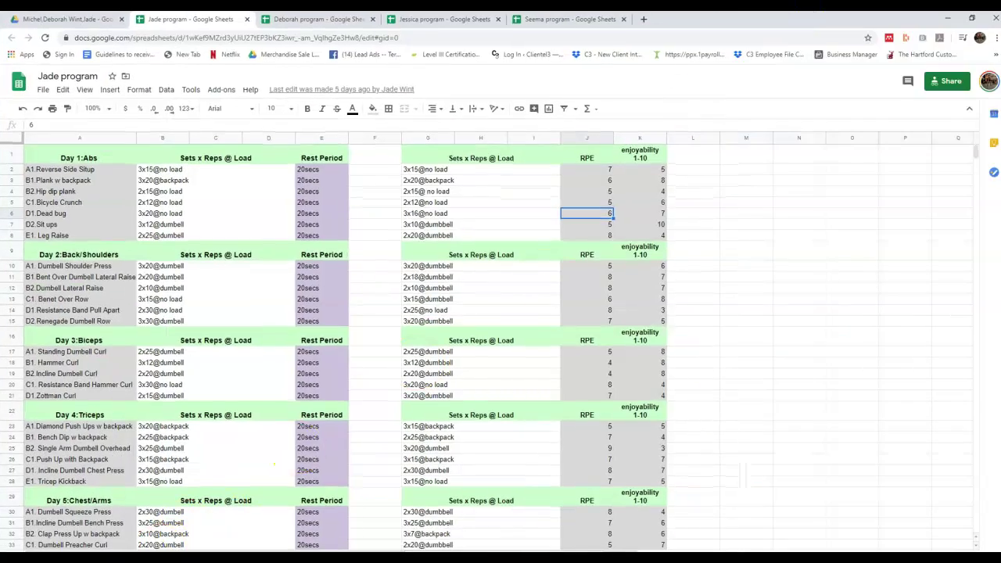
key(ctrl+shift+Page_Down)
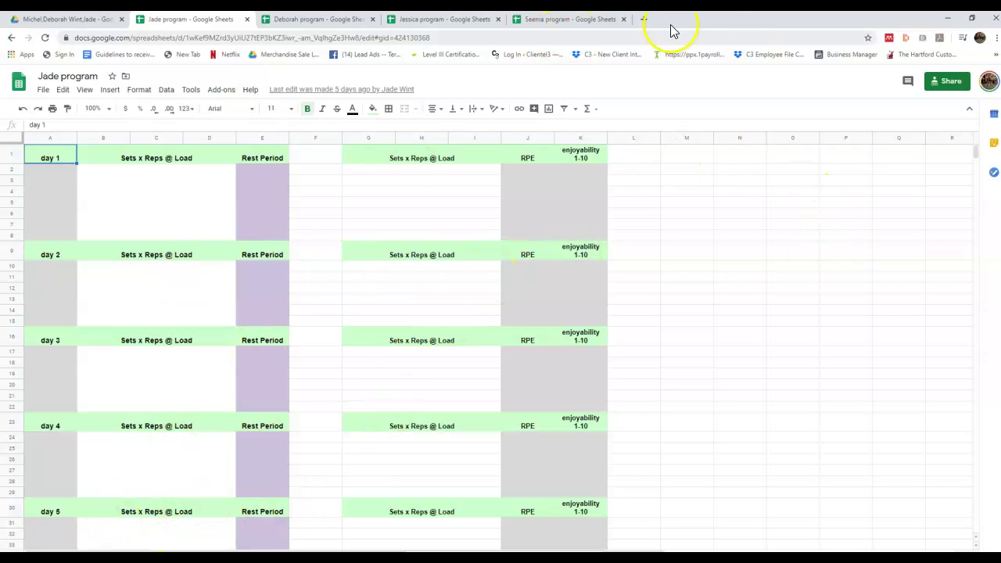
click(974, 20)
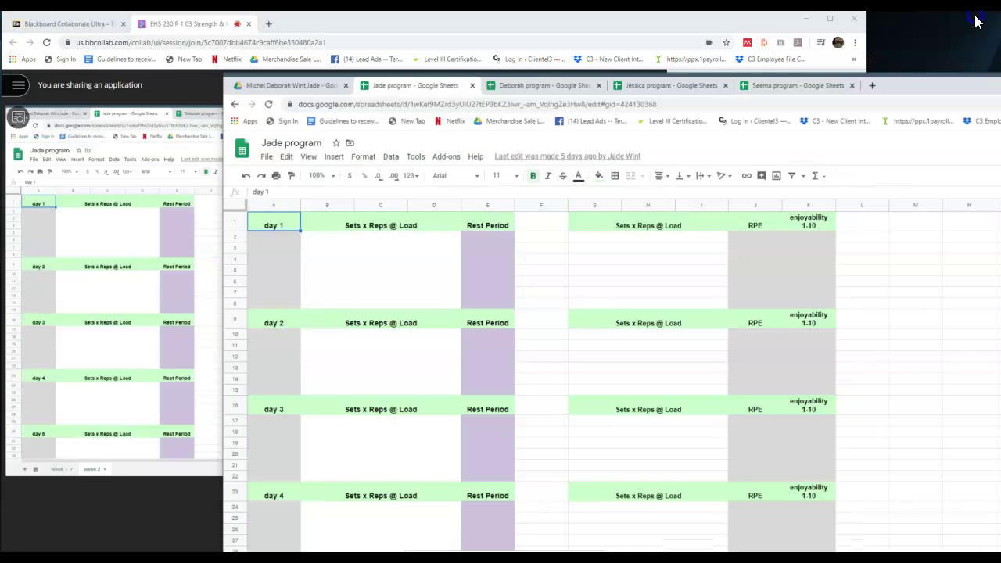
drag(891, 90, 892, 24)
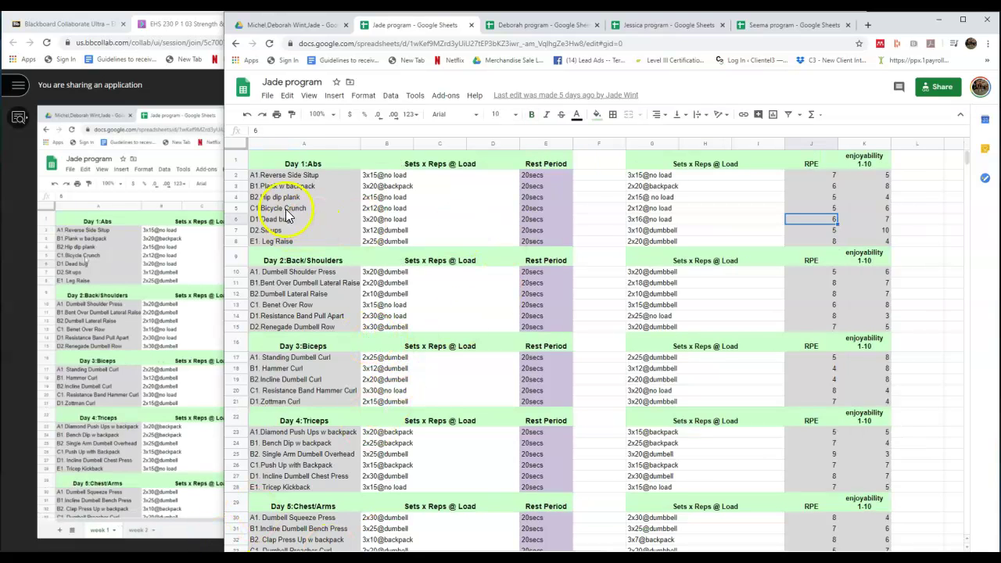
- Copy the exercise list A1:A35 from week 1 into column A of week 2, widening the column to fit the names
drag(289, 162, 324, 443)
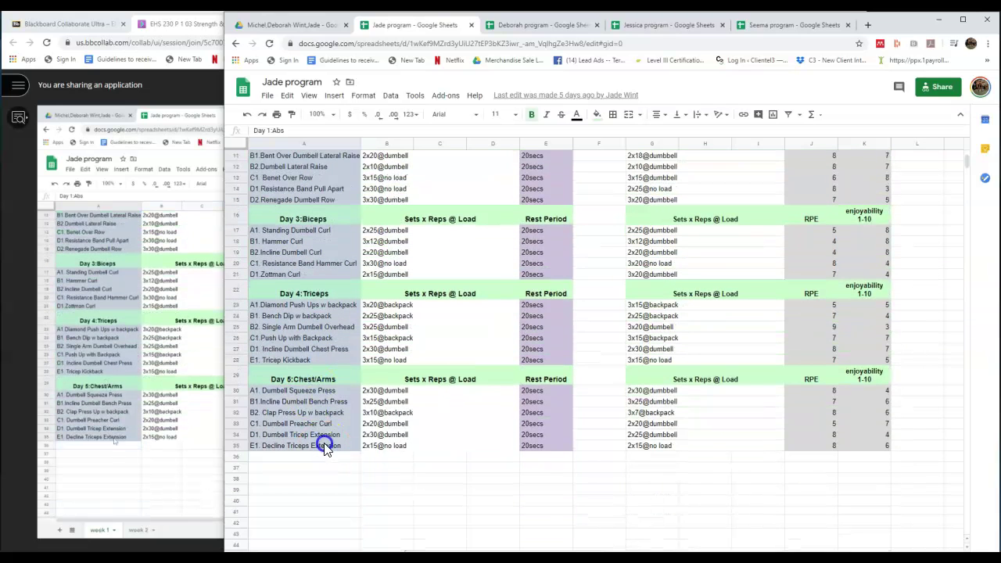
right_click(324, 443)
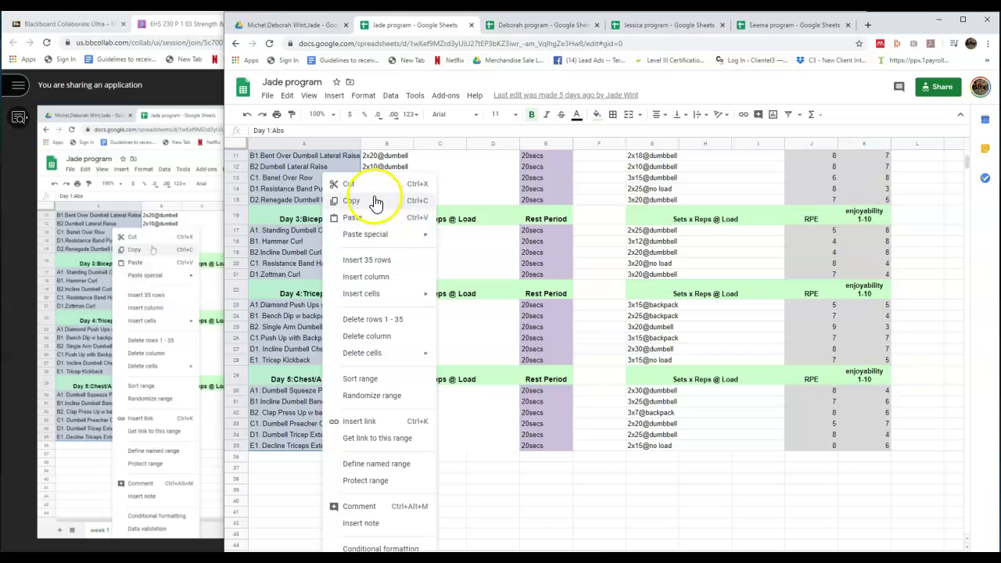
click(371, 200)
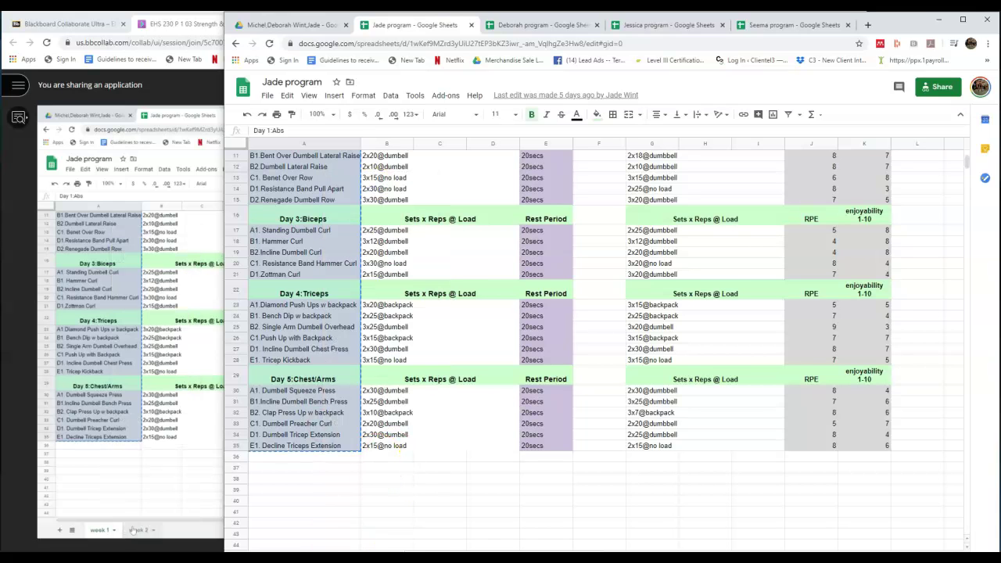
click(351, 559)
drag(301, 144, 355, 145)
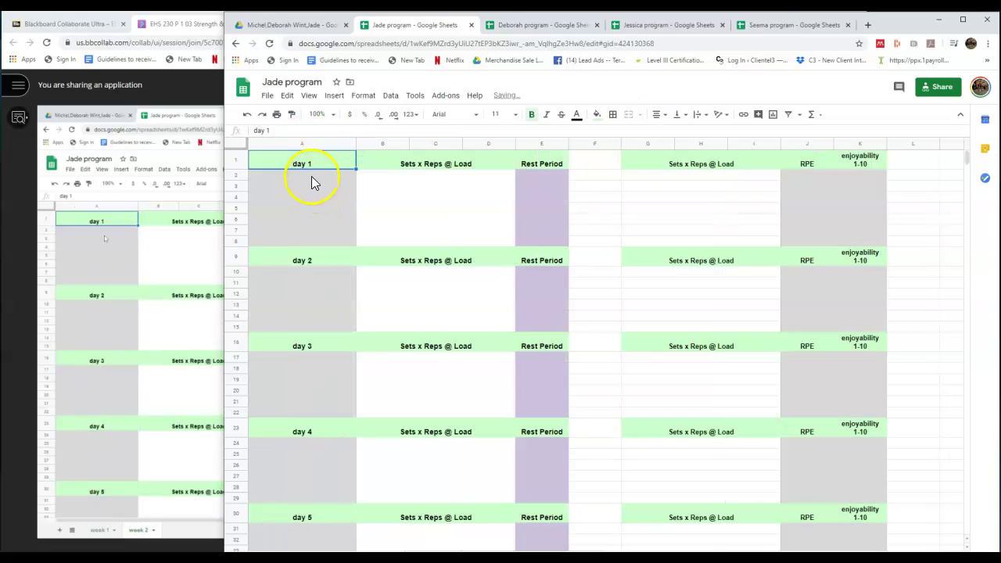
key(ctrl+v)
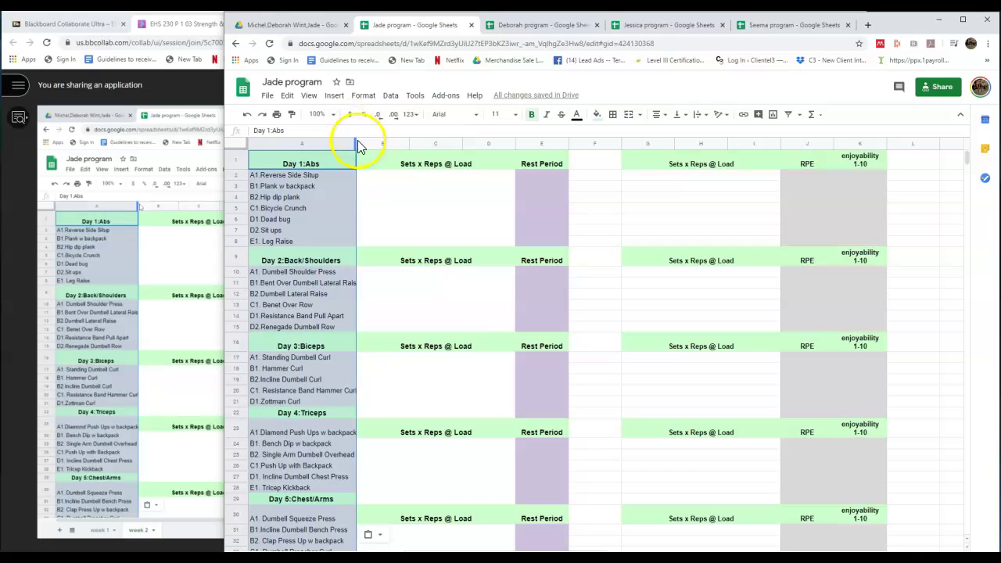
drag(355, 145, 376, 146)
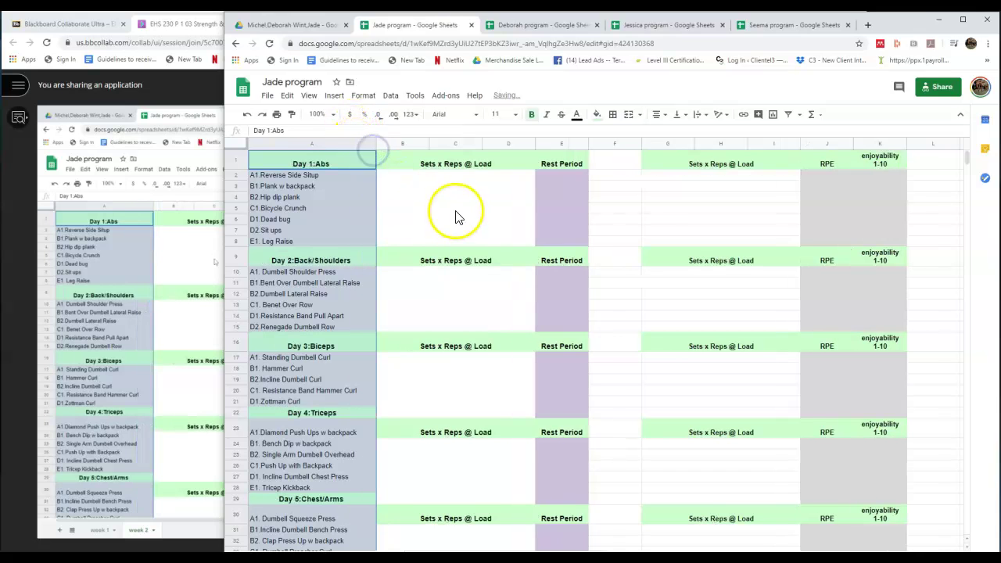
drag(458, 212, 447, 221)
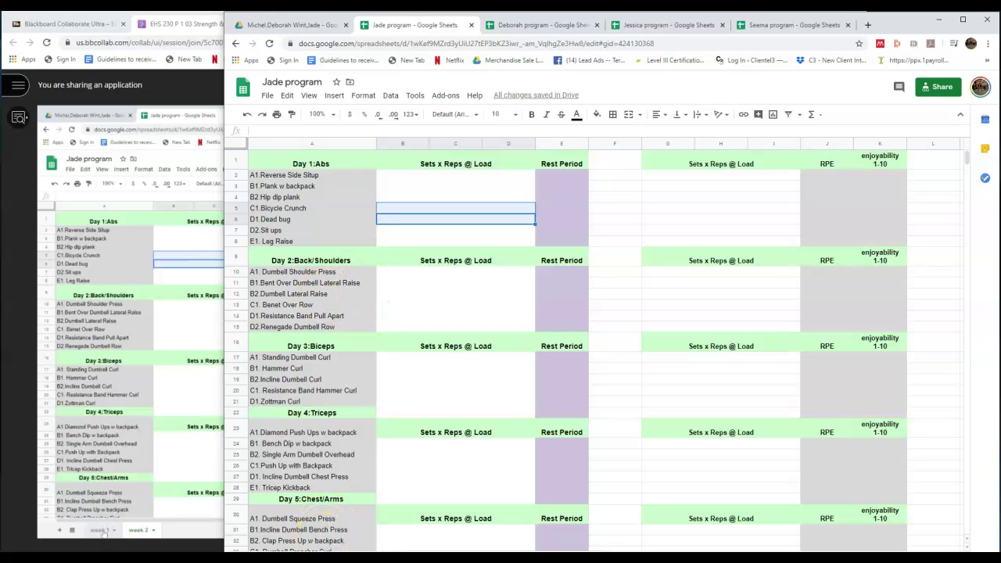
- Copy the Day 1 sets, rest period, RPE and enjoyability block B1:K8 on the week 1 sheet
click(104, 532)
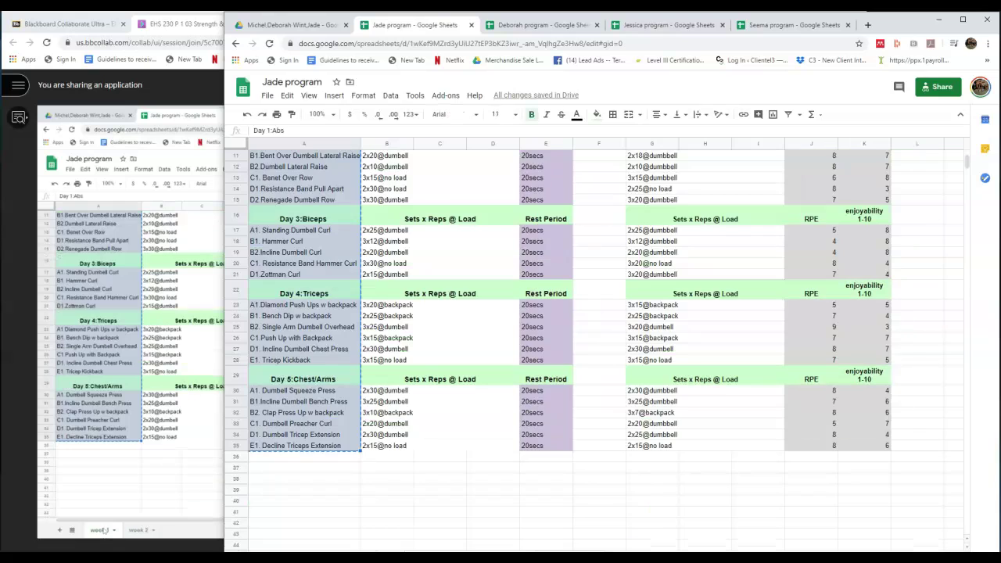
scroll(831, 342, up, 3)
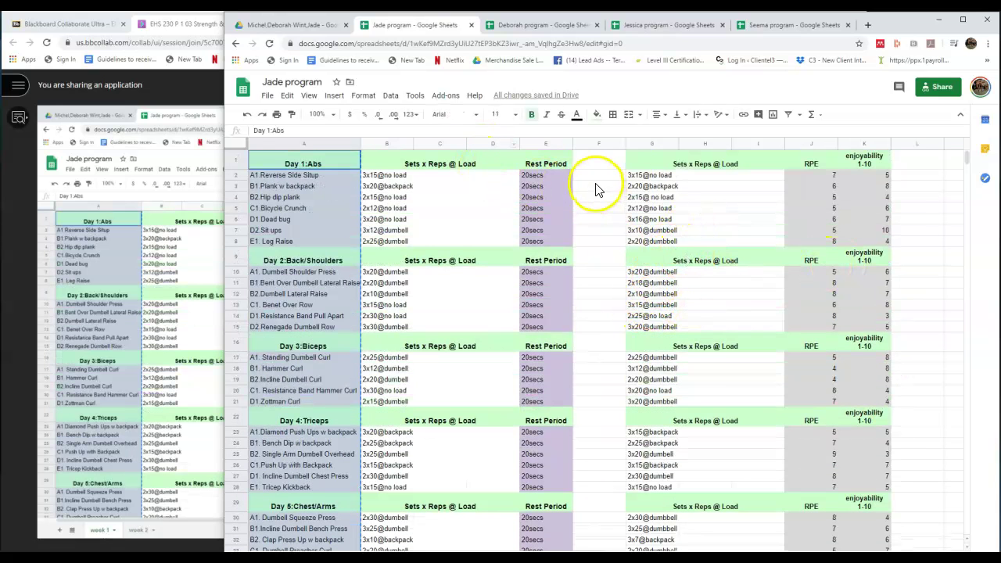
click(399, 163)
drag(399, 163, 879, 249)
right_click(690, 227)
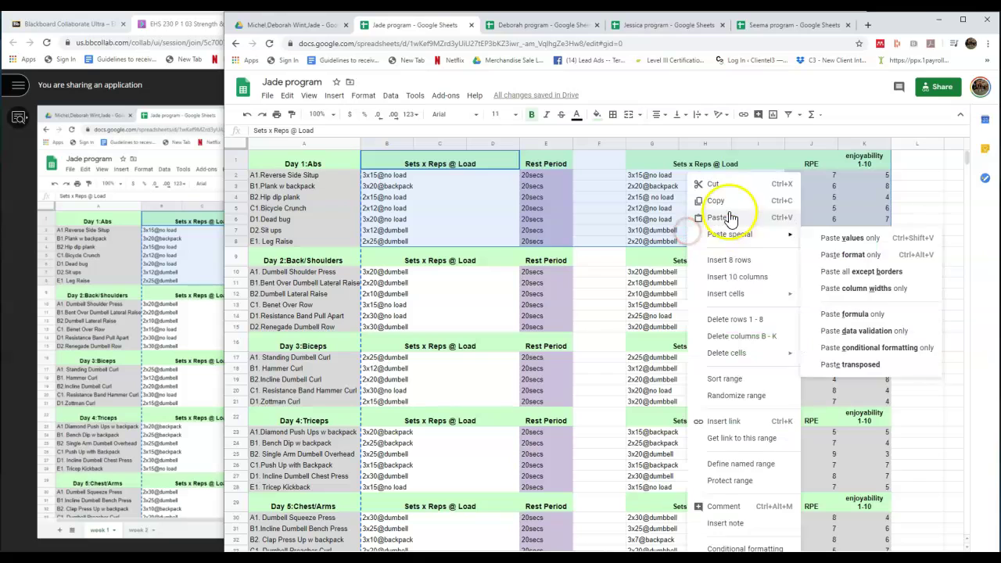
click(725, 201)
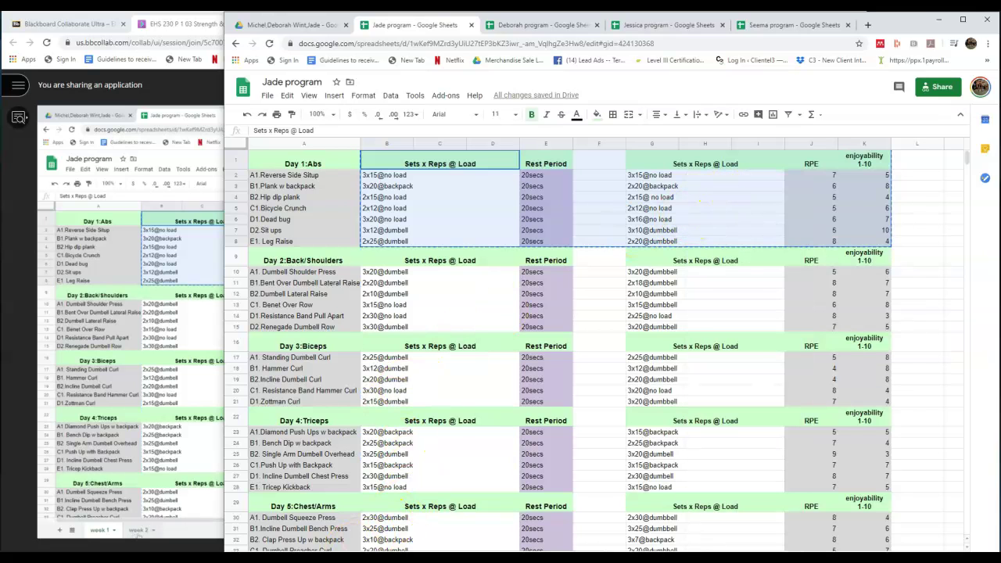
- Paste the copied Day 1 block into the week 2 sheet starting at B1
click(356, 559)
click(415, 163)
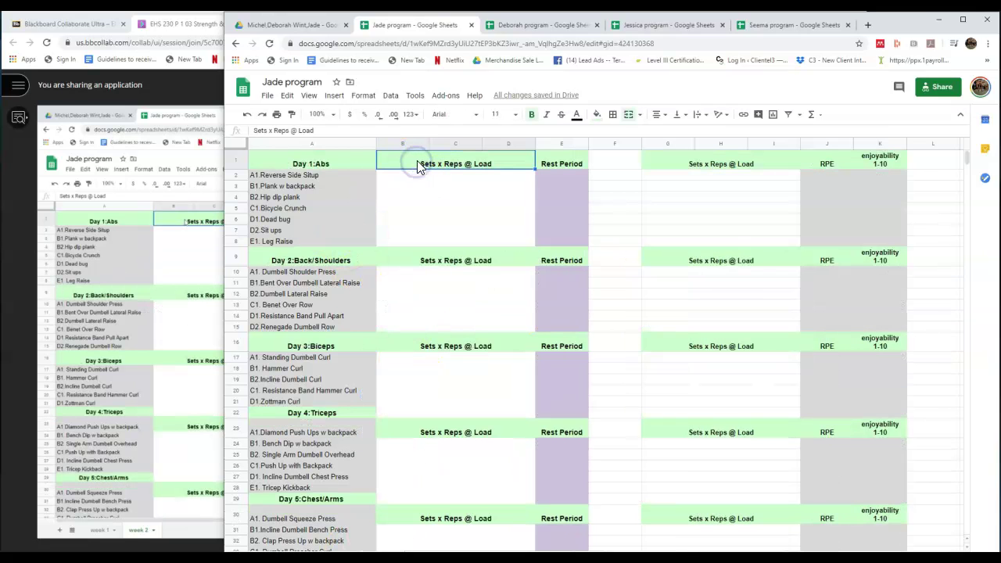
click(437, 152)
text(v)
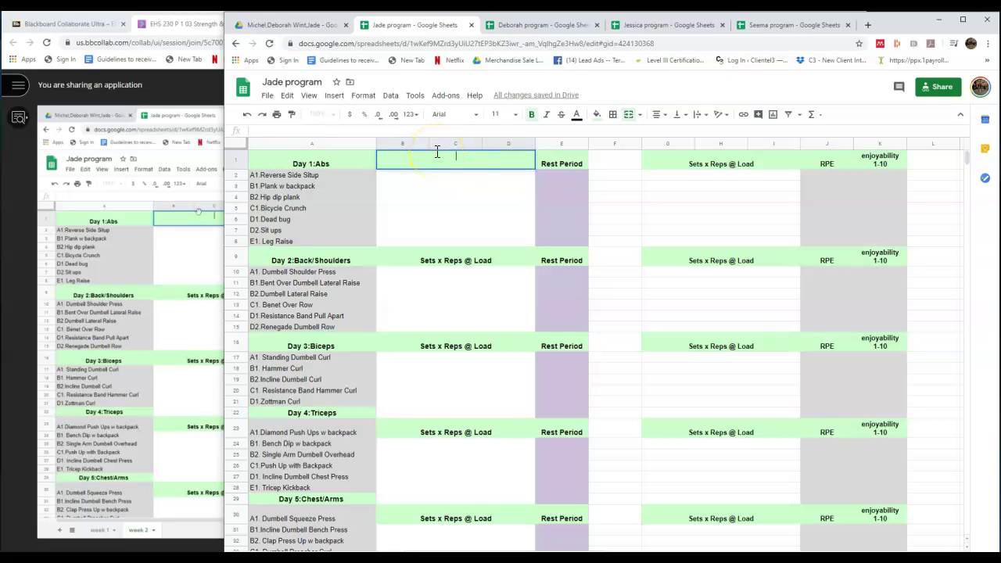
click(437, 159)
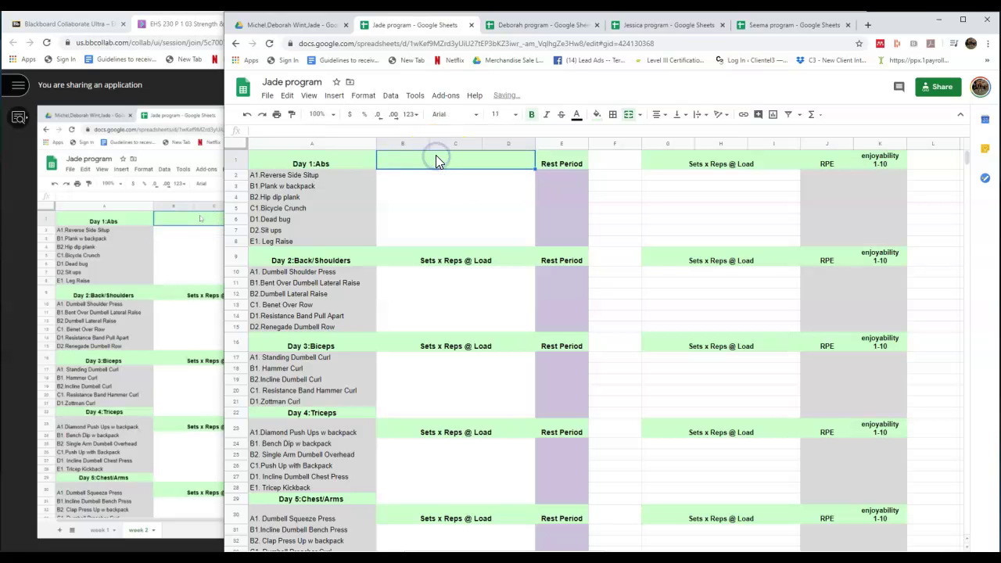
key(ctrl+v)
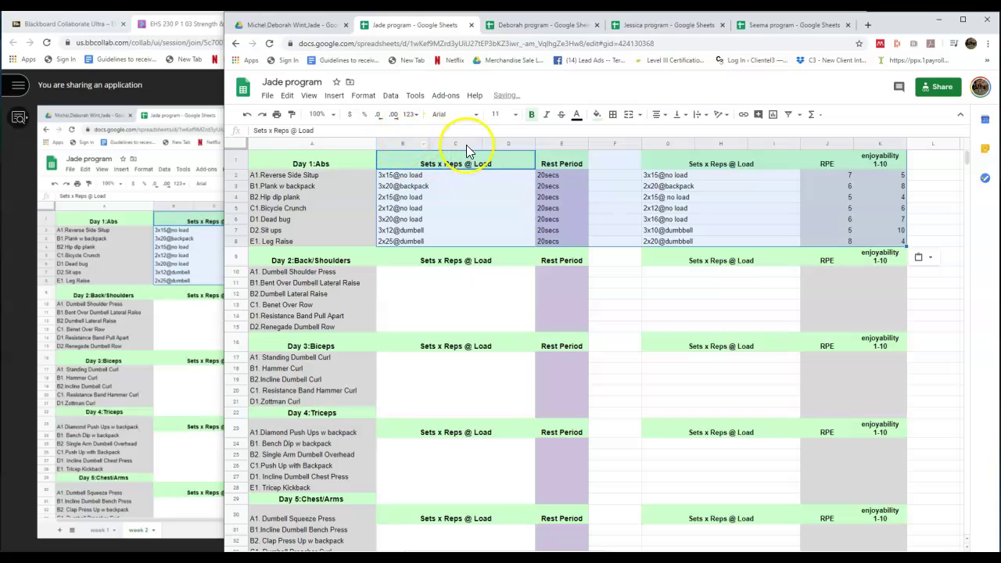
click(516, 197)
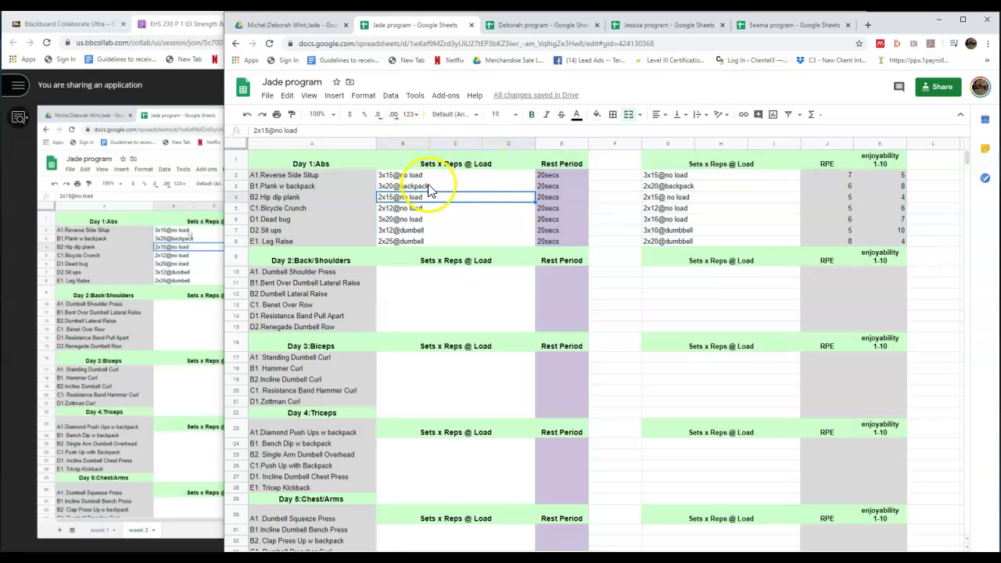
drag(336, 163, 893, 241)
click(828, 219)
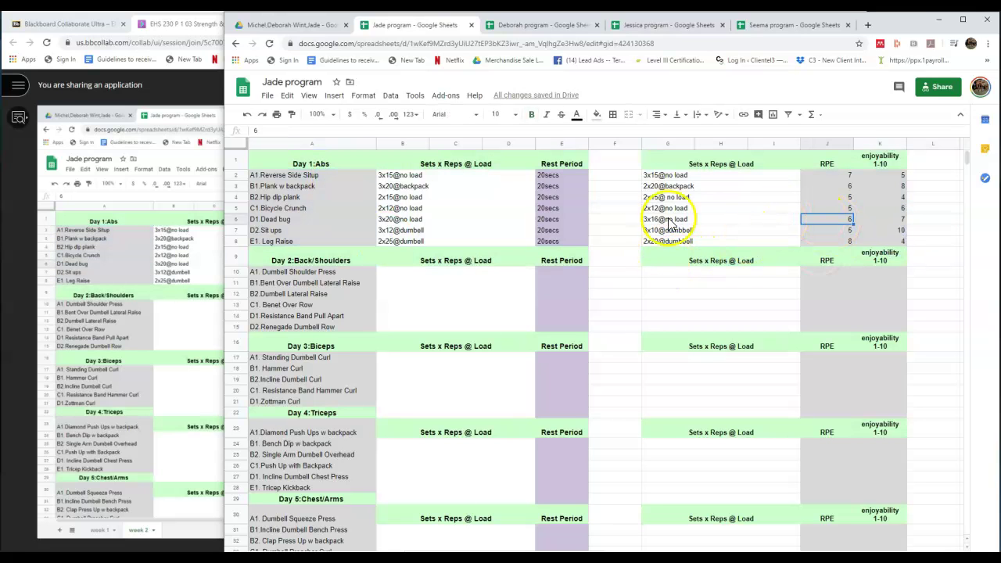
click(829, 188)
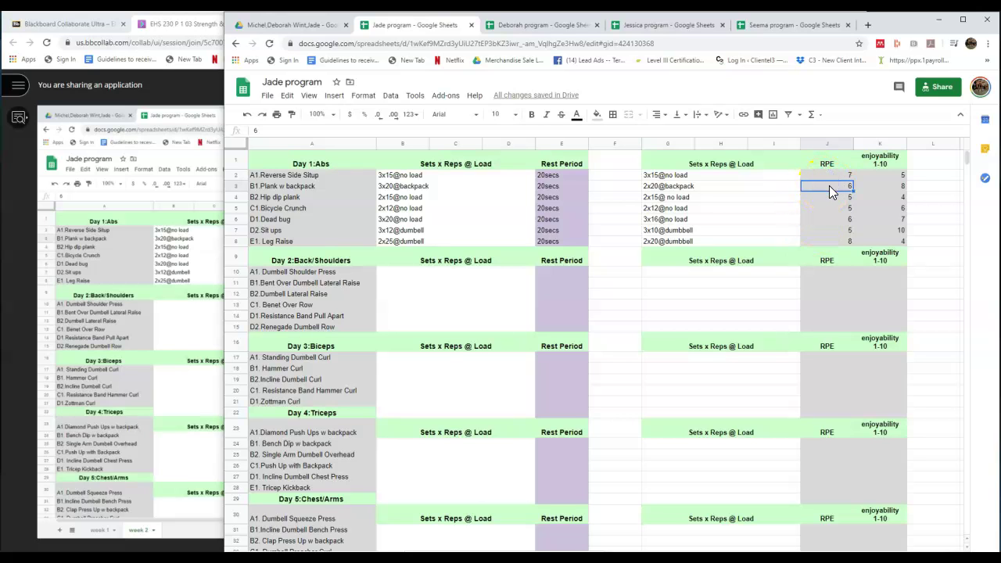
- Try to apply the format of RPE cells J3:J7 to the enjoyability column with Paint format, and undo the change
drag(829, 187, 822, 228)
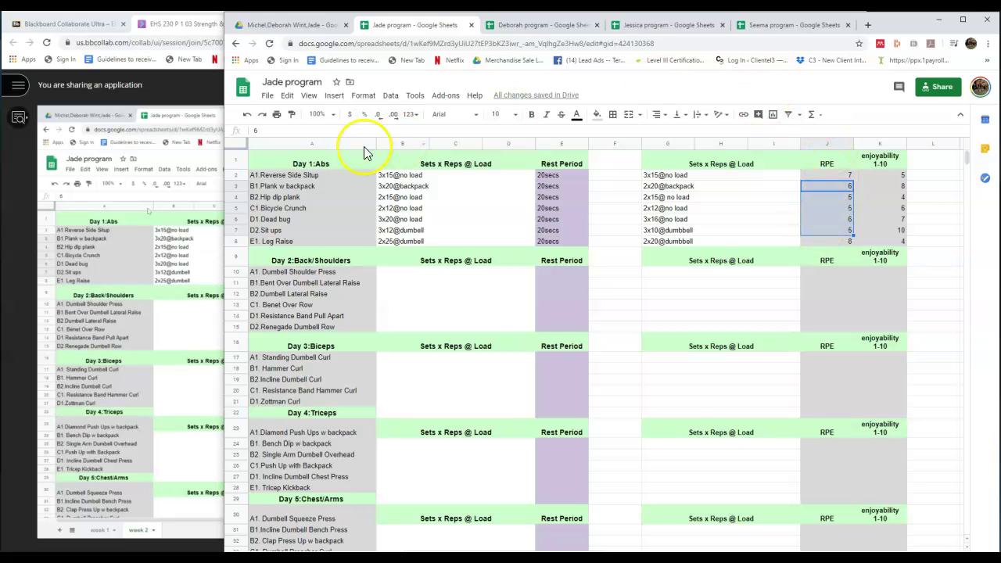
click(294, 116)
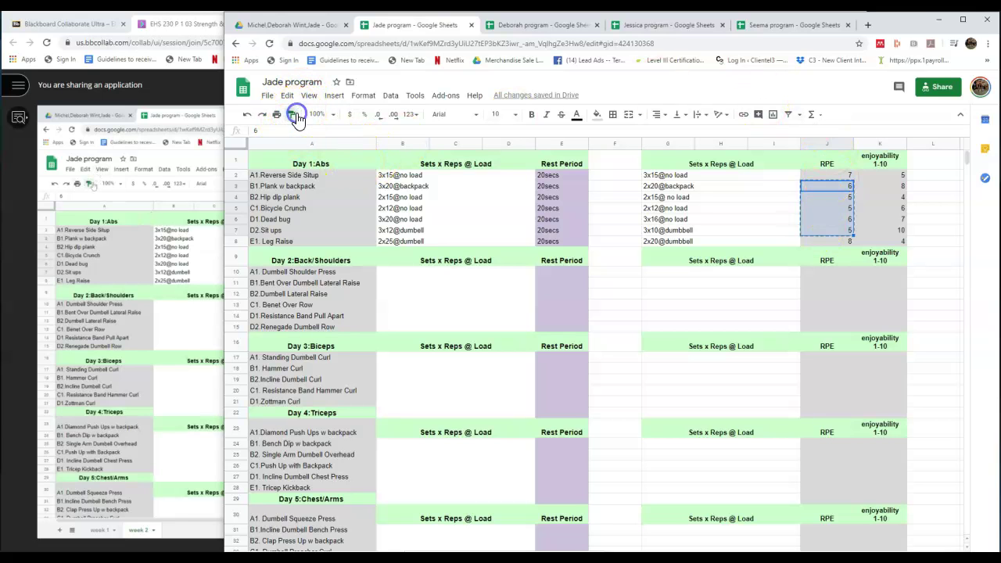
click(291, 117)
click(888, 232)
click(831, 190)
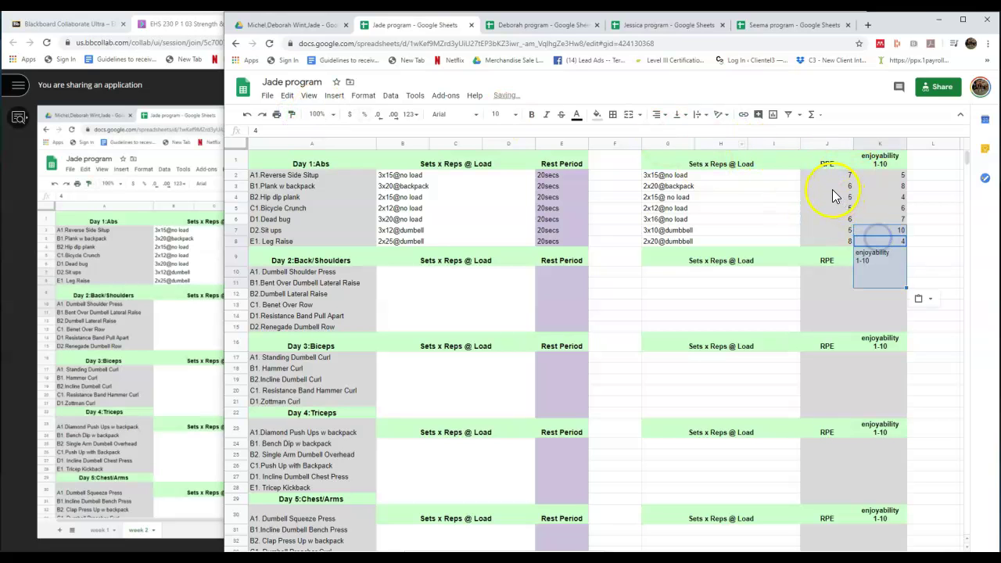
click(247, 114)
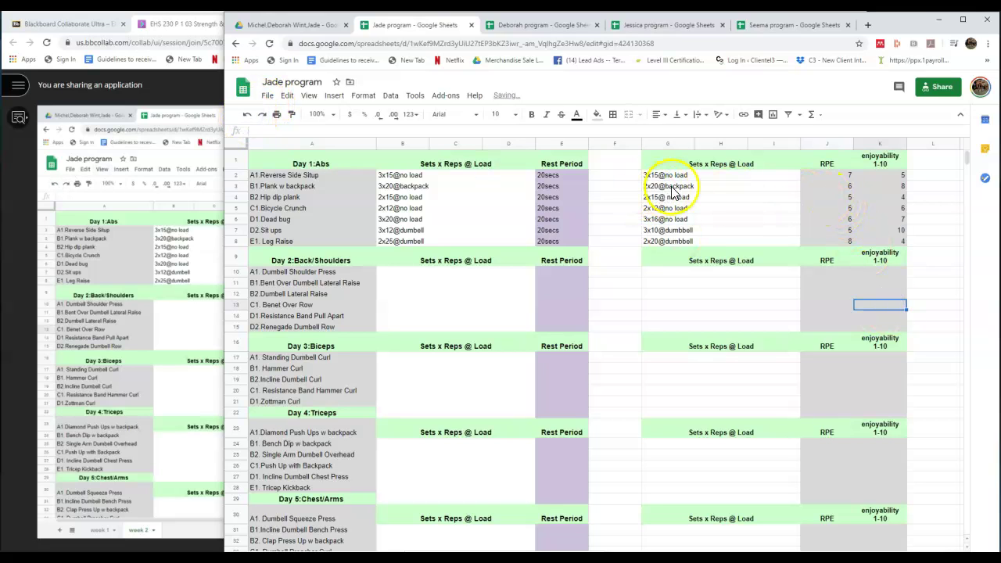
- Fill the Day 1 RPE cells J3:J7 with yellow
click(756, 192)
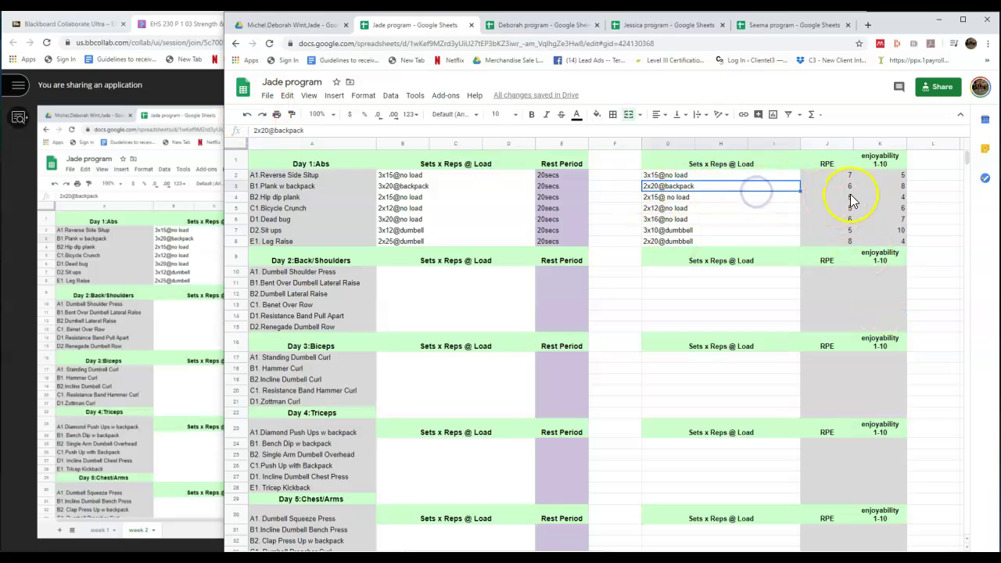
click(849, 196)
drag(848, 188, 849, 229)
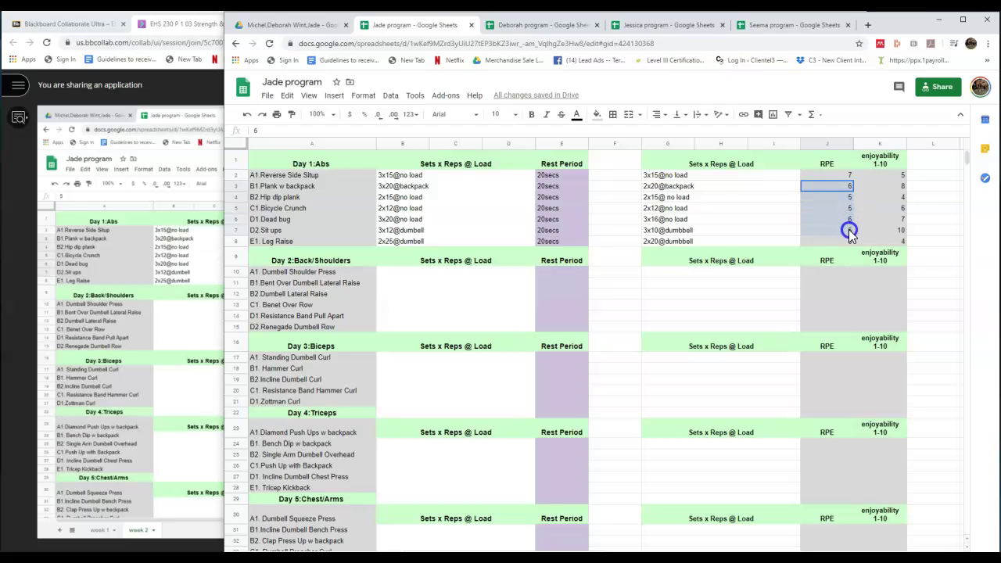
click(599, 115)
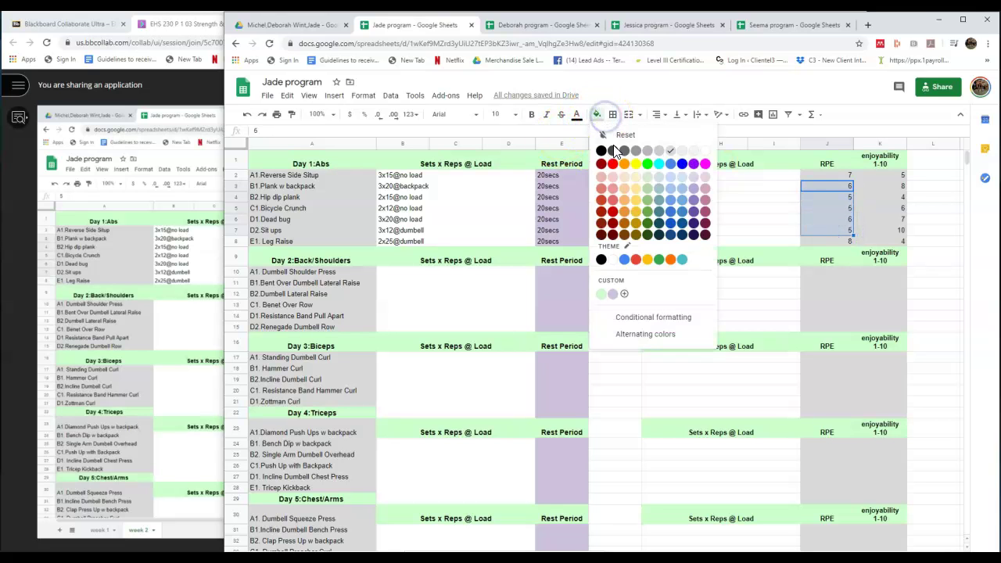
click(635, 164)
click(827, 254)
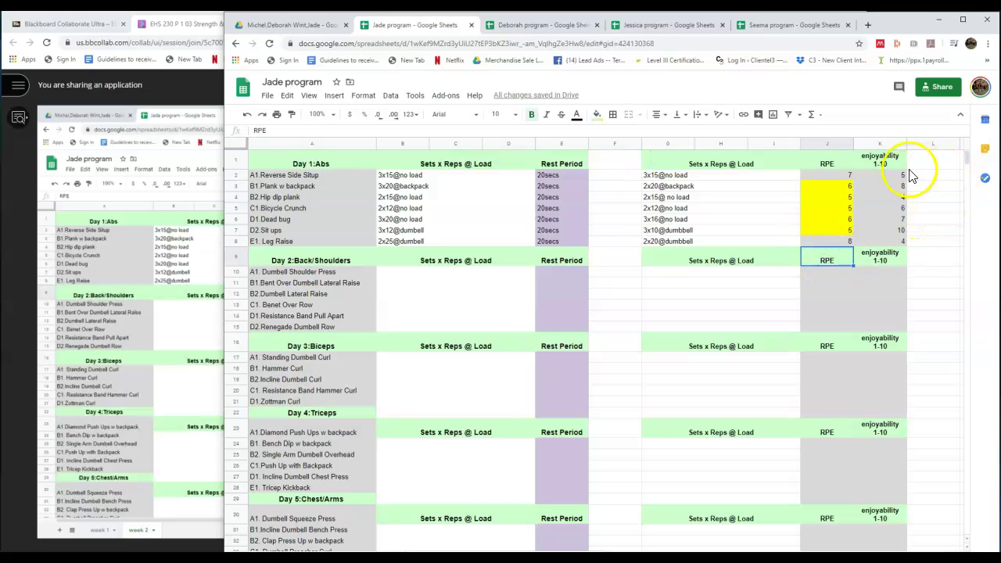
drag(821, 186, 820, 235)
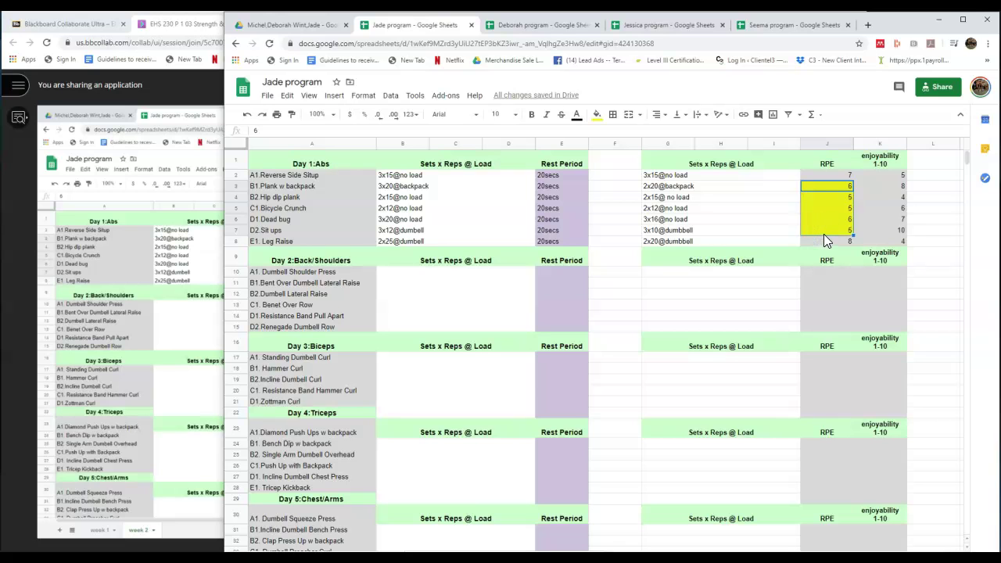
click(891, 207)
click(840, 189)
drag(839, 202, 837, 228)
click(877, 210)
- Fill the Day 1 enjoyability cells K2, K4 and K8 with yellow
click(882, 176)
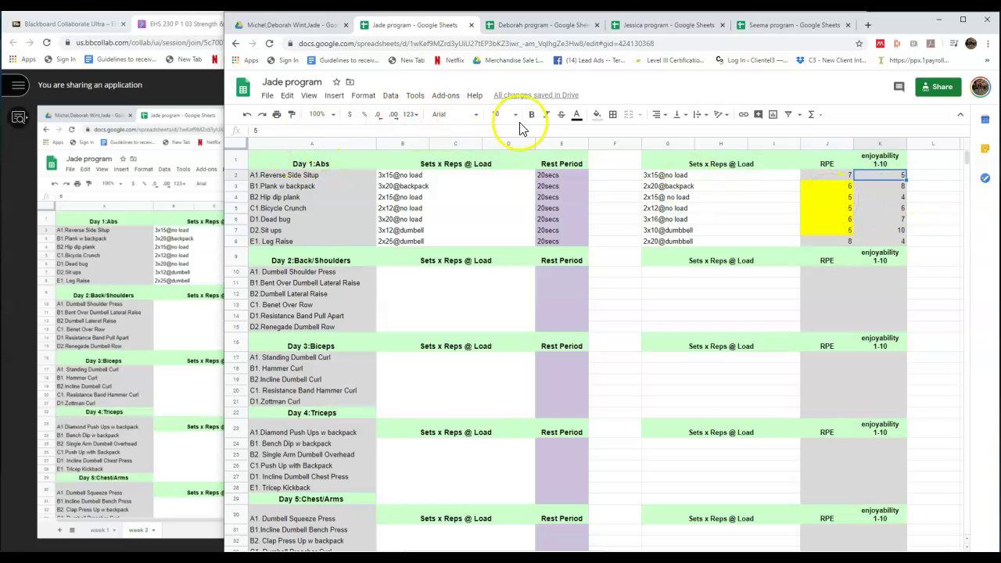
click(597, 115)
click(635, 163)
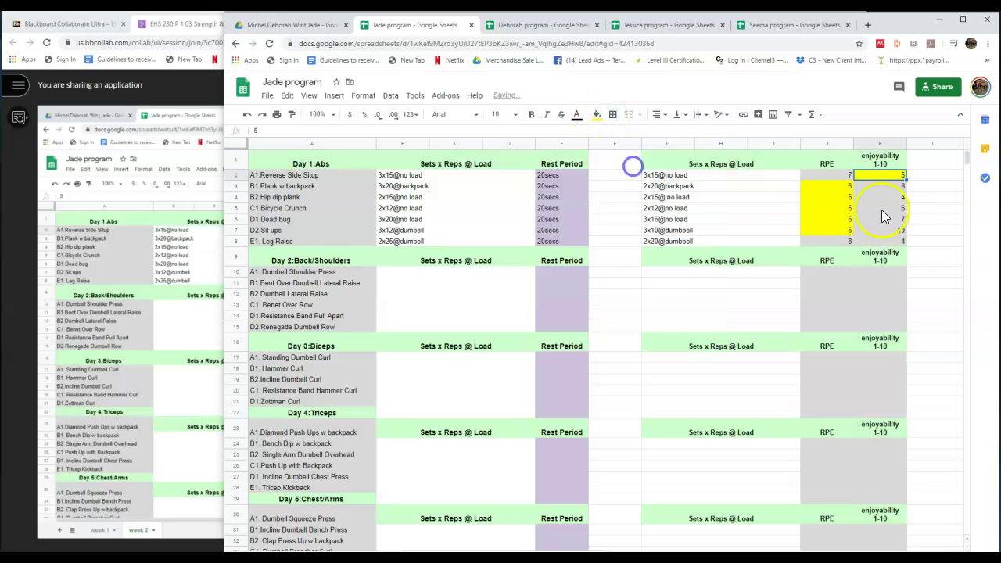
click(894, 197)
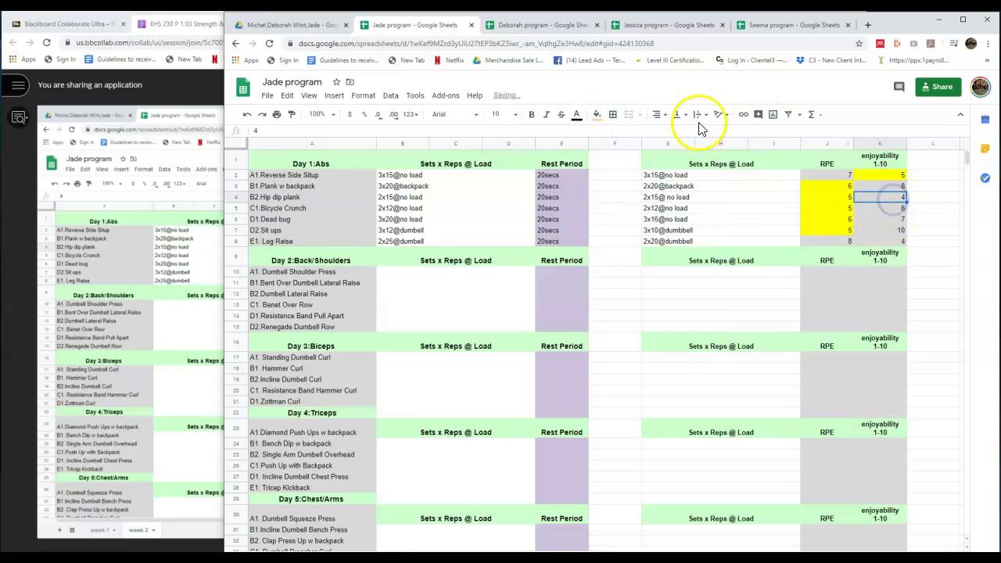
click(599, 117)
click(636, 163)
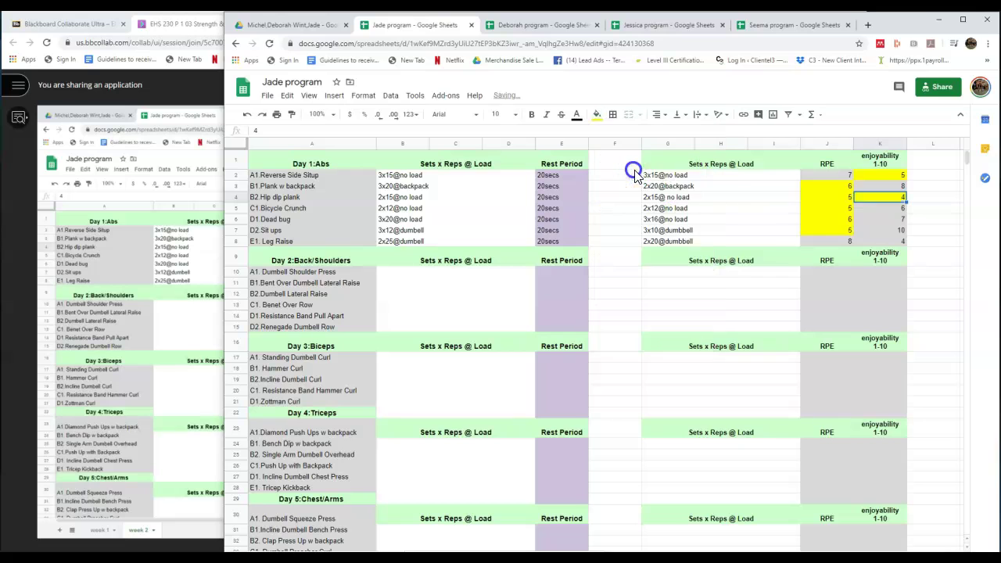
click(904, 244)
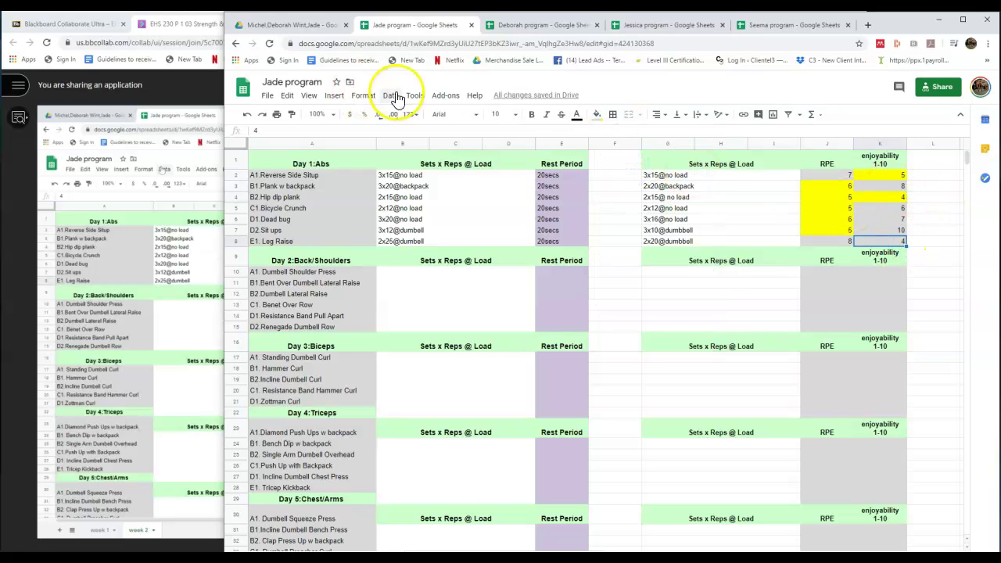
click(596, 116)
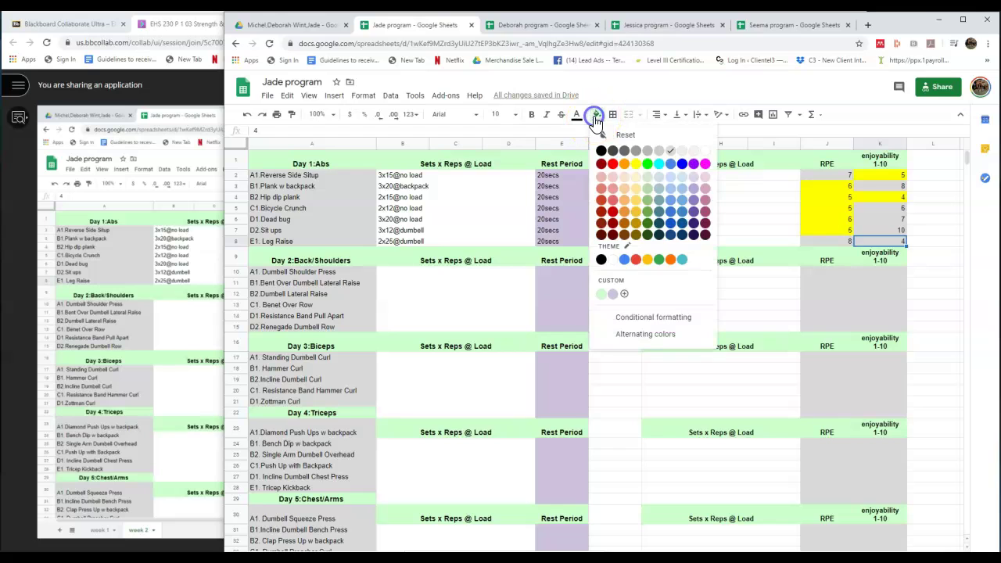
click(635, 164)
click(813, 208)
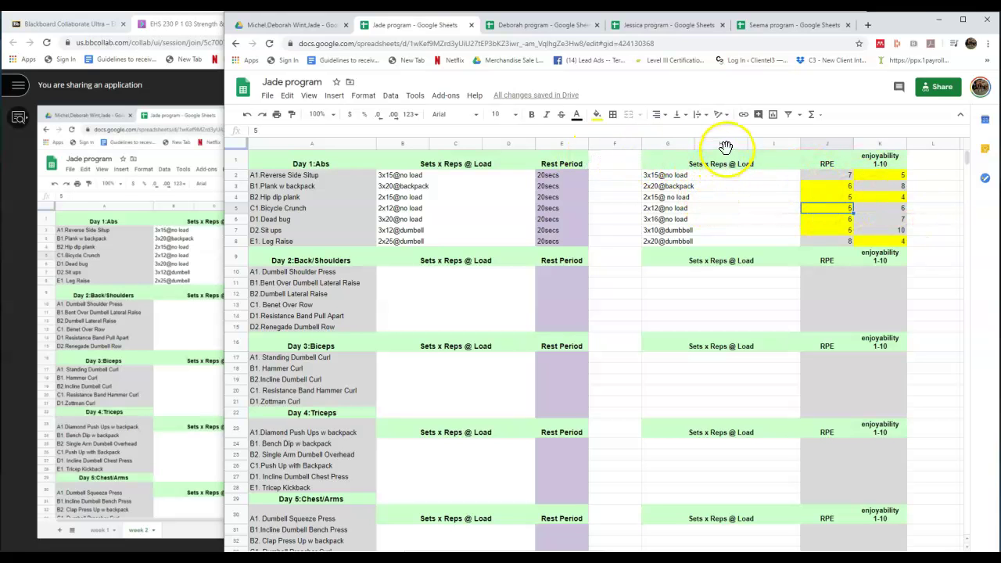
- Fill the A1 Reverse Side Situp exercise cell A2 with yellow
click(337, 179)
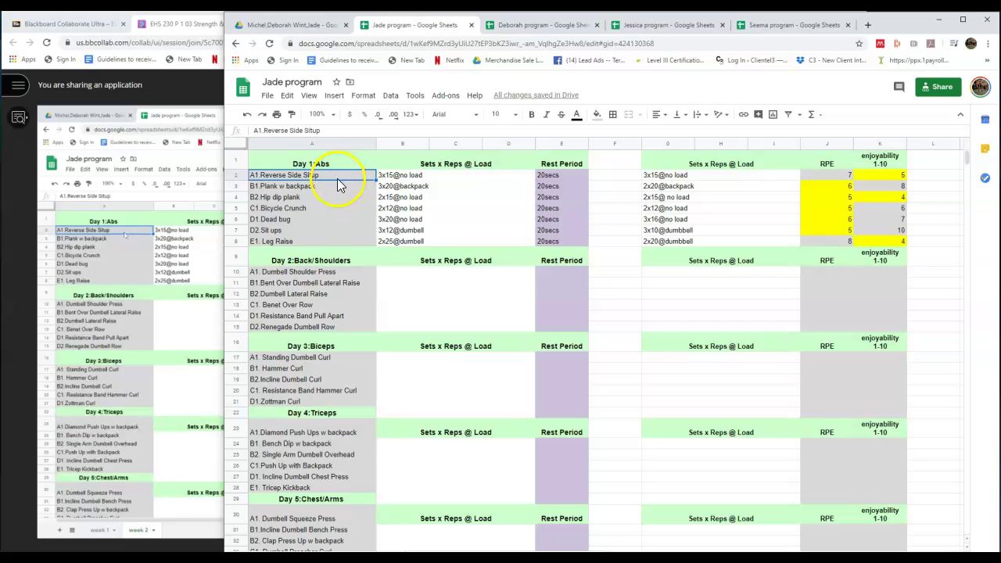
click(596, 115)
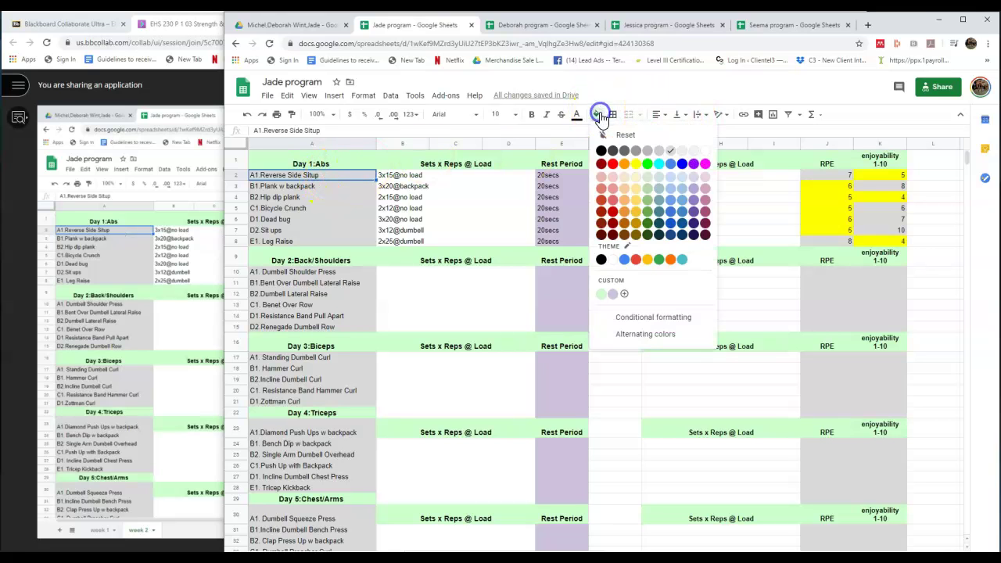
click(636, 163)
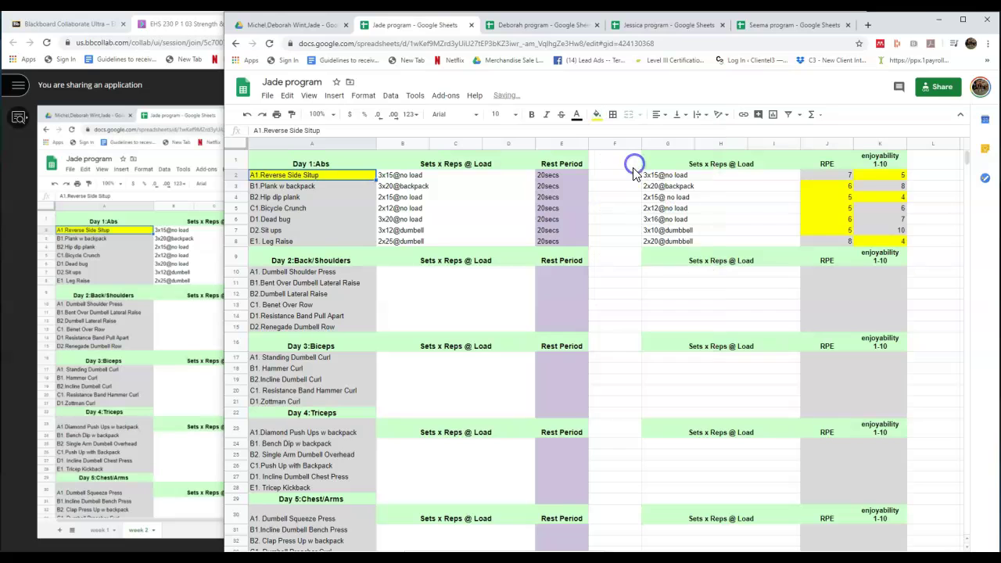
- Change the week 2 Plank w backpack prescription in B3 to "3x20@backpack @ 3 textbooks"
click(844, 189)
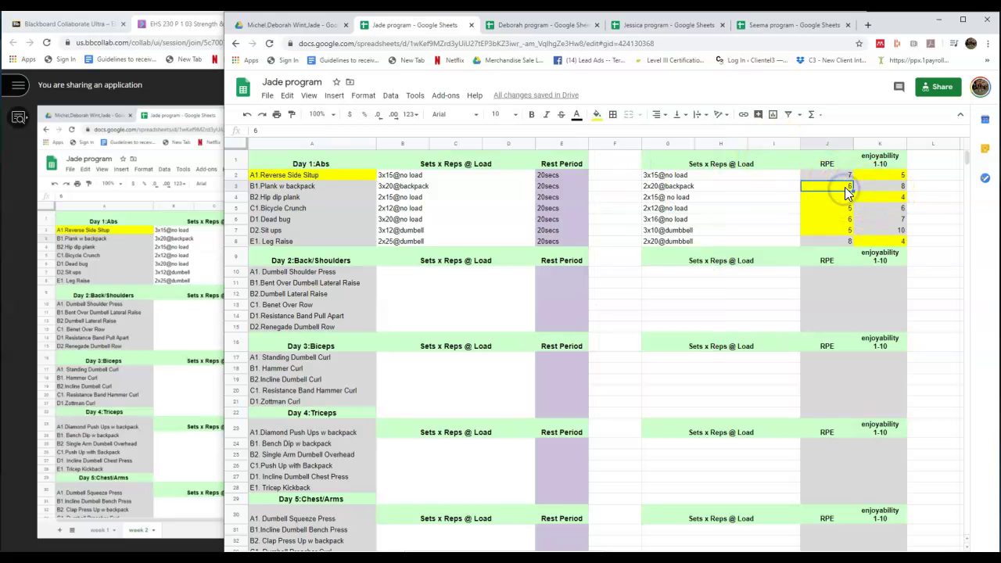
click(876, 185)
click(822, 188)
click(450, 190)
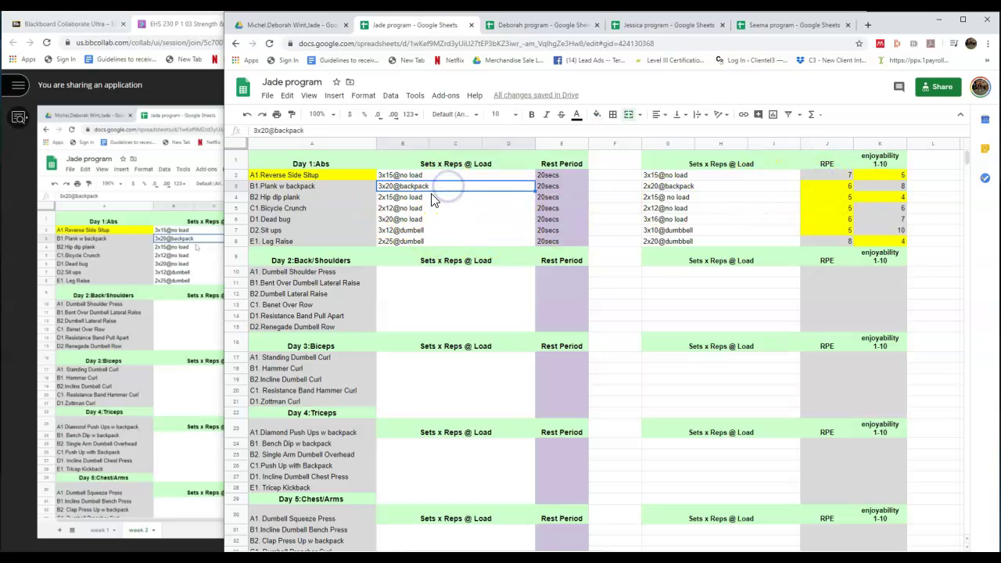
click(700, 187)
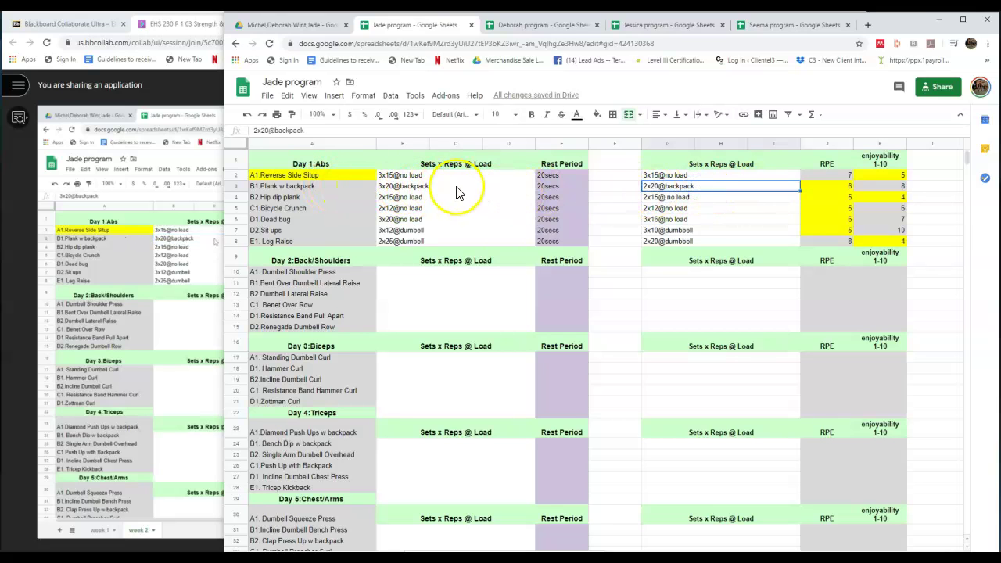
click(485, 189)
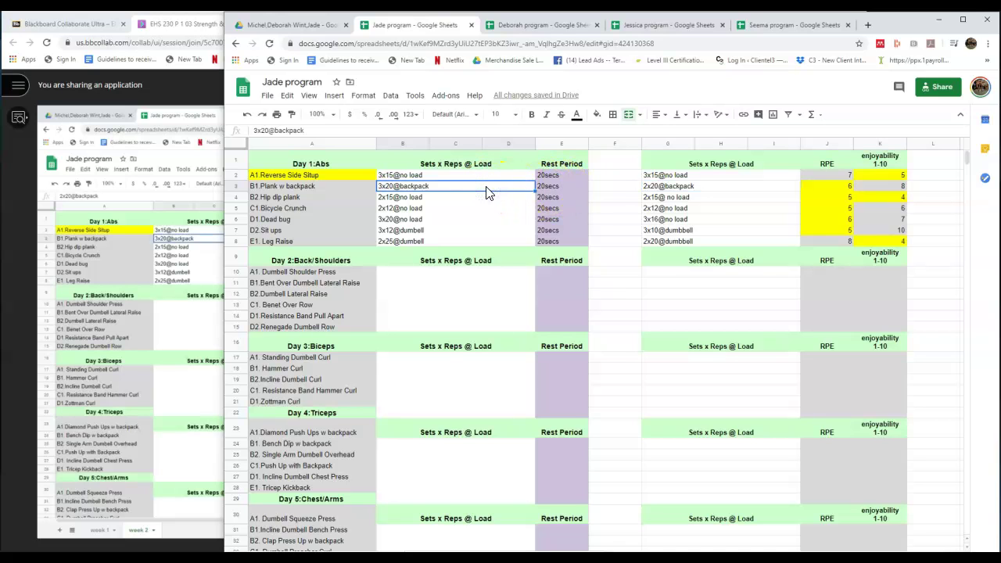
double_click(485, 192)
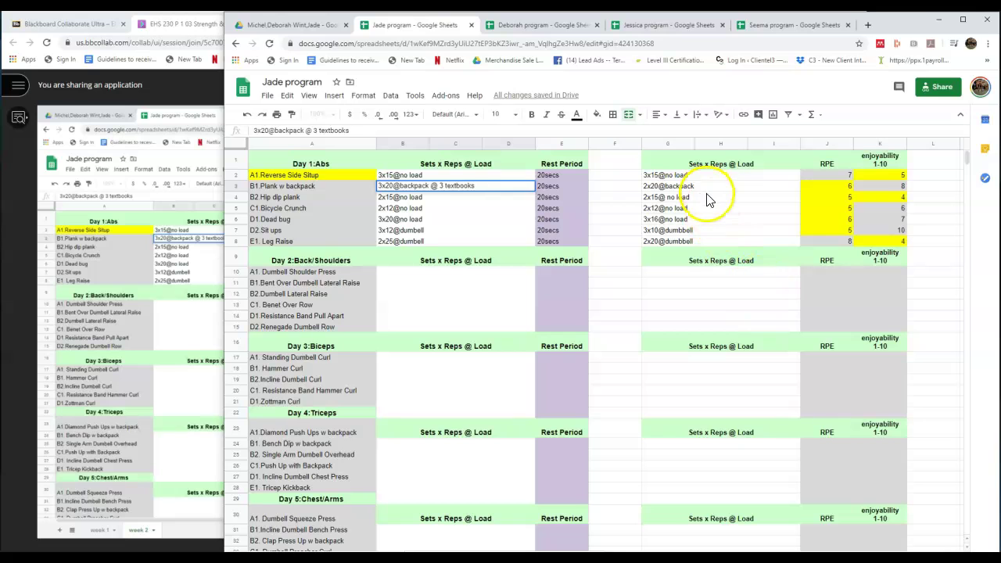
click(882, 188)
click(844, 186)
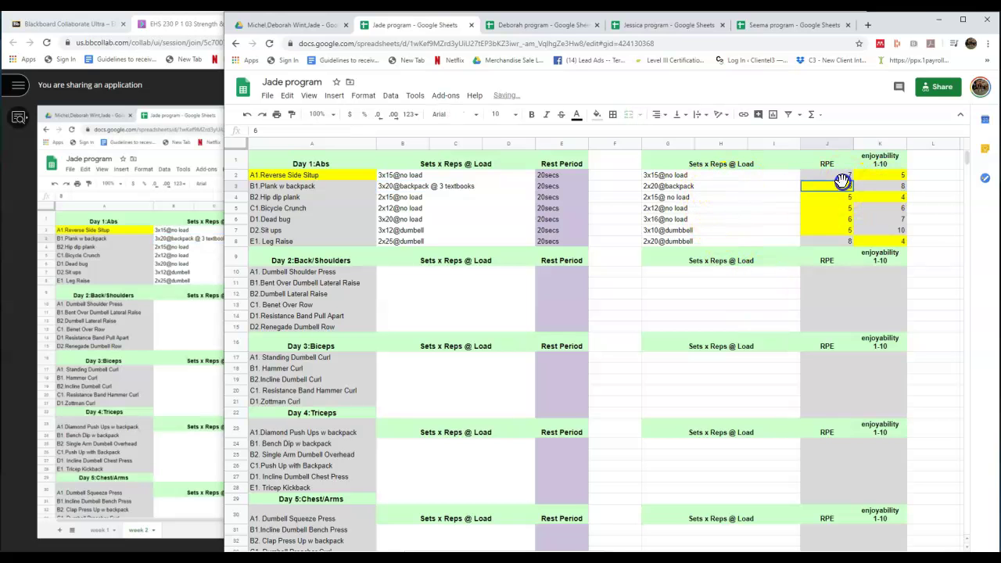
click(892, 207)
click(848, 207)
click(738, 211)
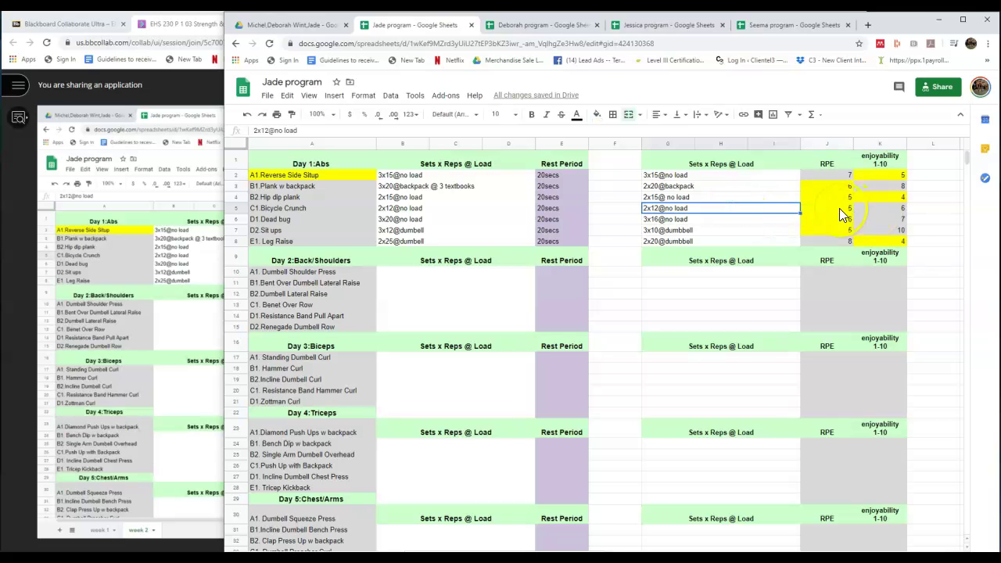
click(905, 210)
click(849, 211)
click(735, 212)
click(473, 208)
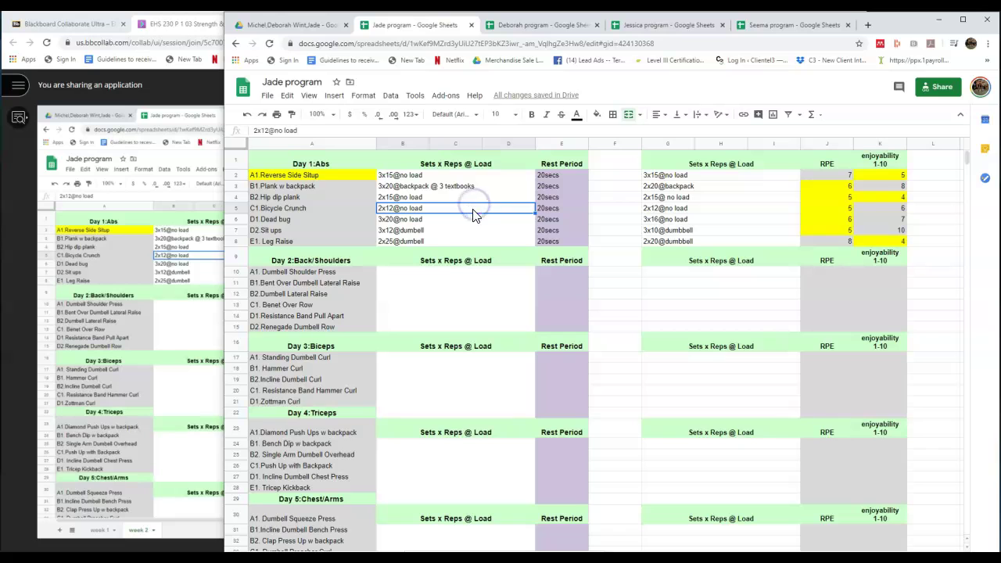
double_click(393, 211)
triple_click(395, 208)
click(396, 206)
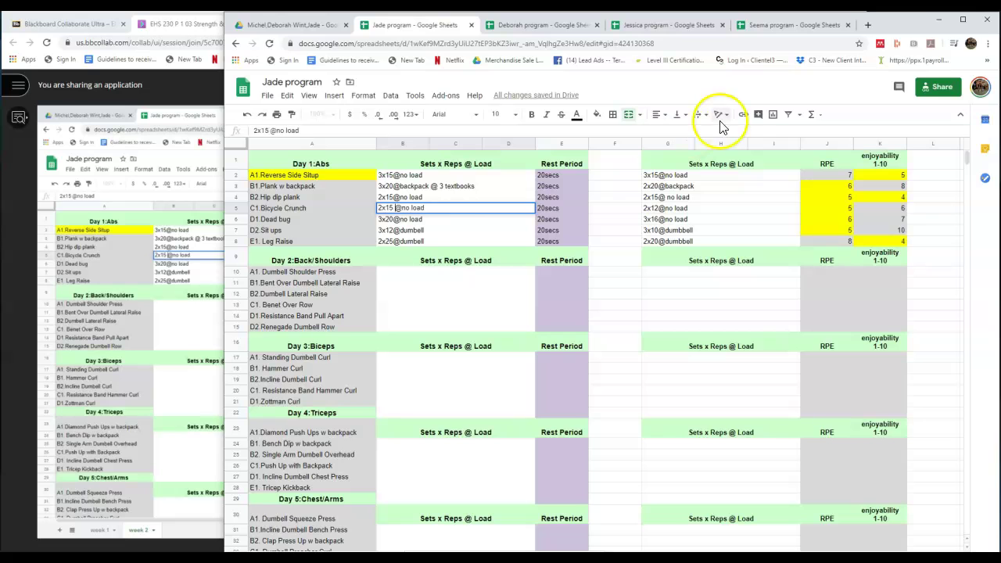
click(718, 211)
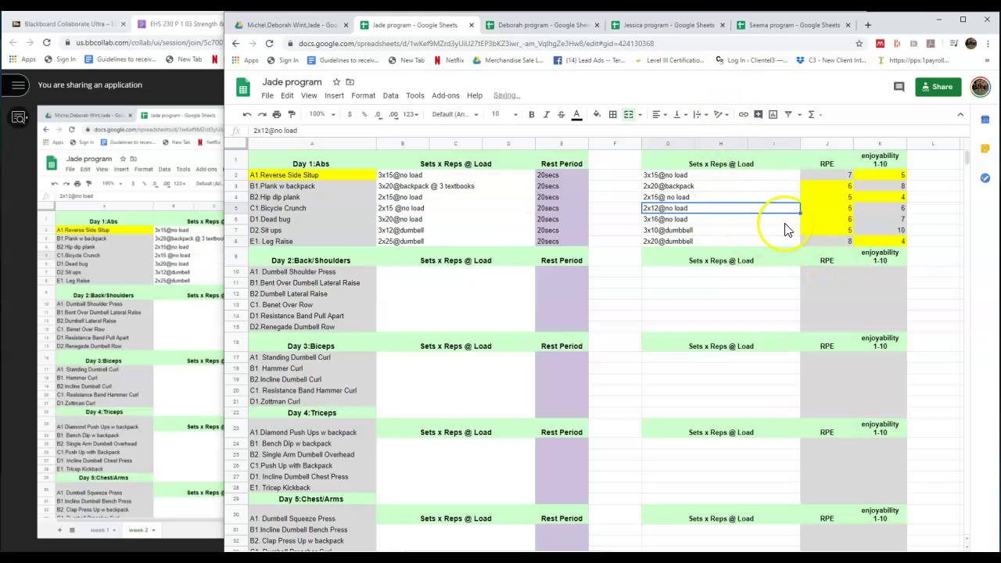
- Change the week 2 Dead bug prescription in B6 to "3x20 with 1 second pause on extention"
click(875, 220)
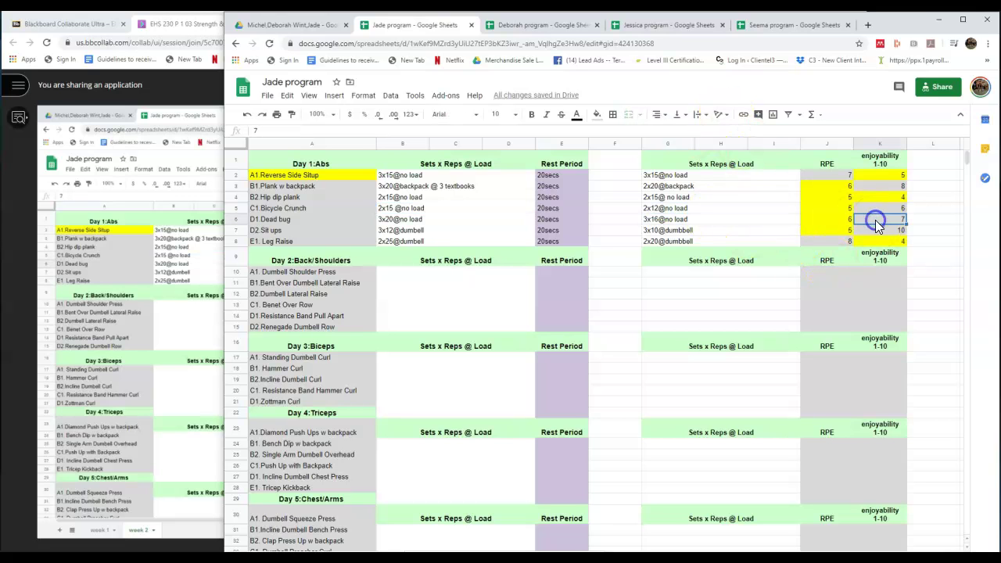
click(832, 218)
click(731, 224)
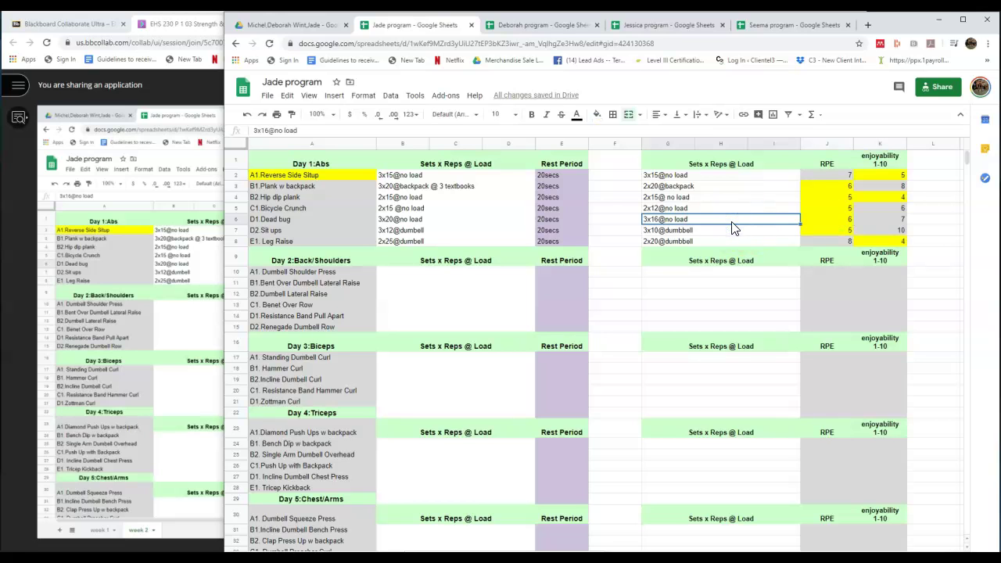
double_click(438, 220)
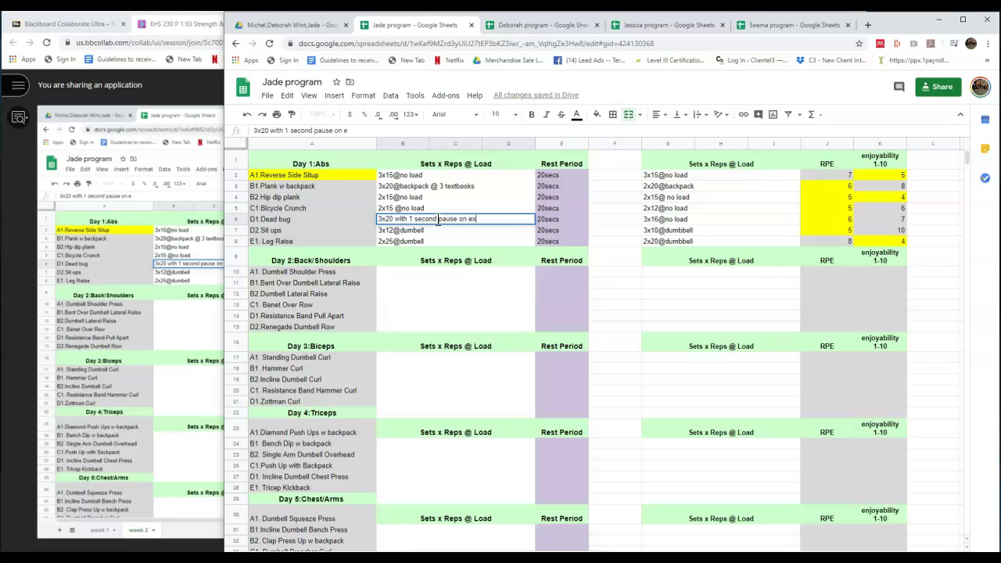
text(ntio)
key(Return)
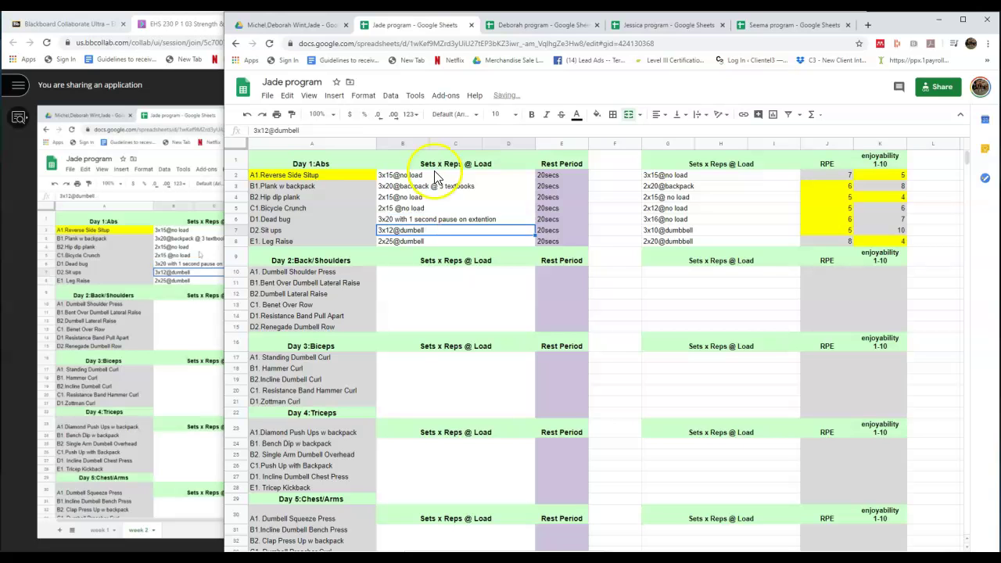
- Change the week 2 Sit ups prescription in B7 to "3x15@dumbell"
click(693, 230)
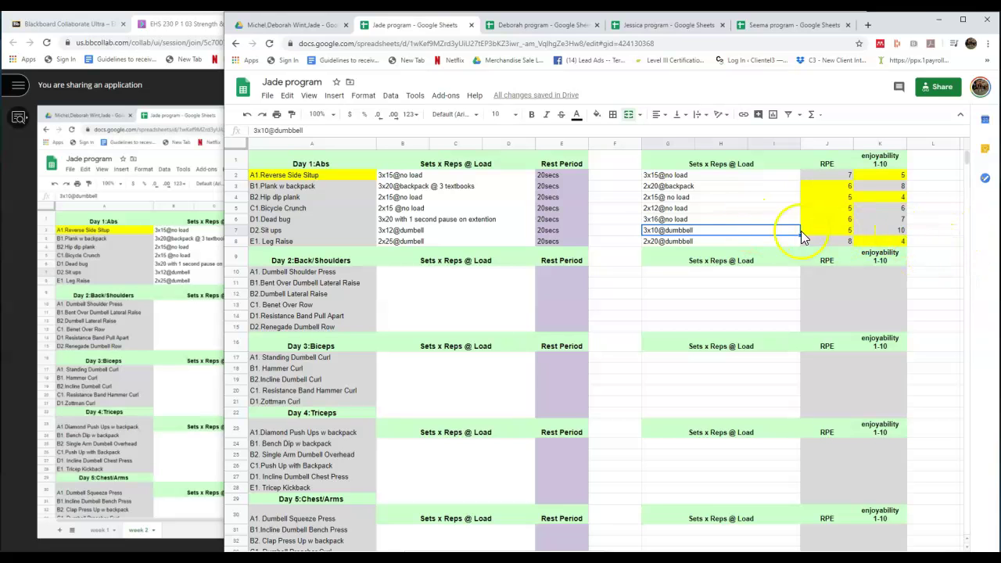
click(282, 230)
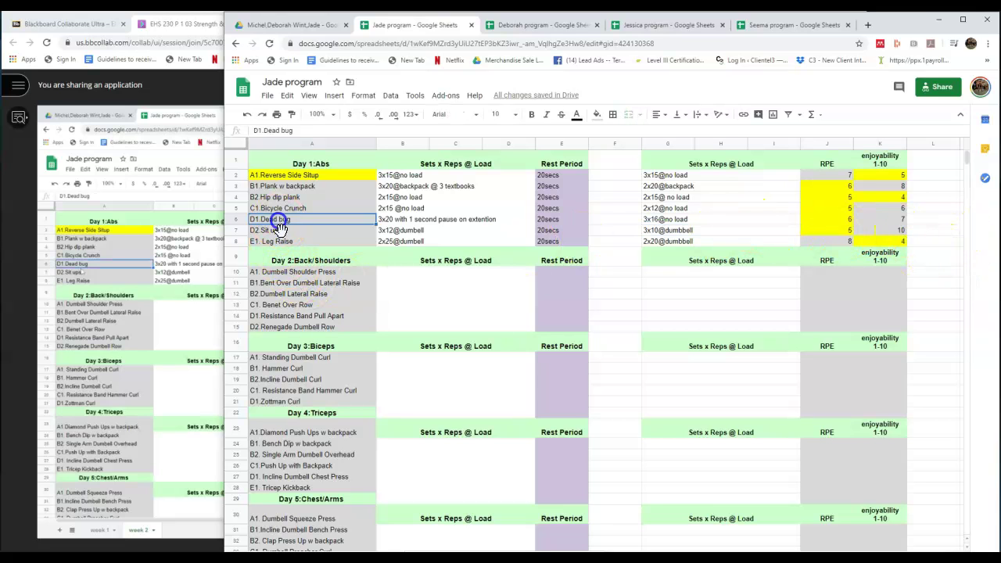
click(423, 233)
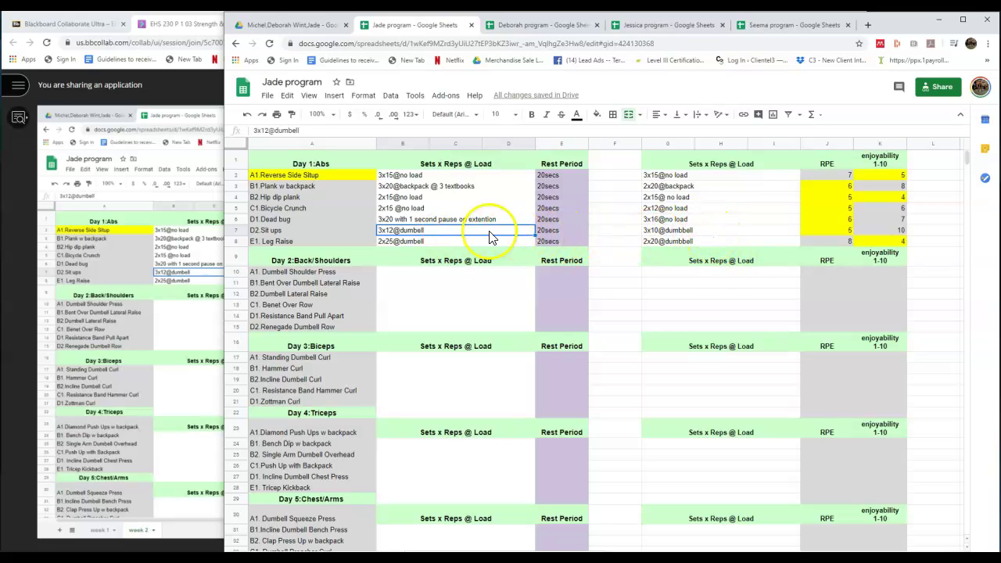
double_click(389, 229)
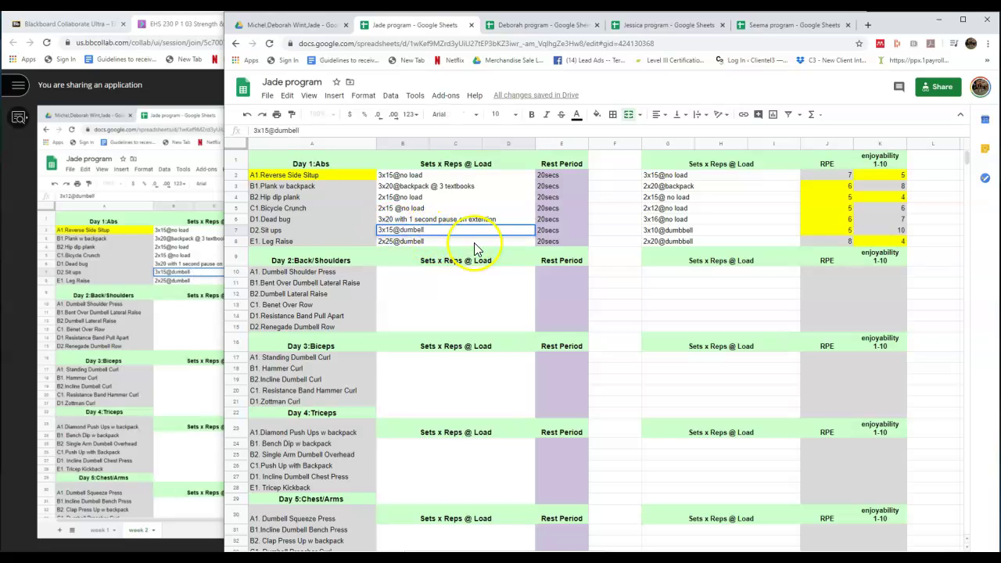
click(837, 243)
- Replace the Leg Raise exercise in A8 of the week 2 sheet with "E1.Ab scissors", after reviewing its RPE and enjoyability ratings
click(872, 243)
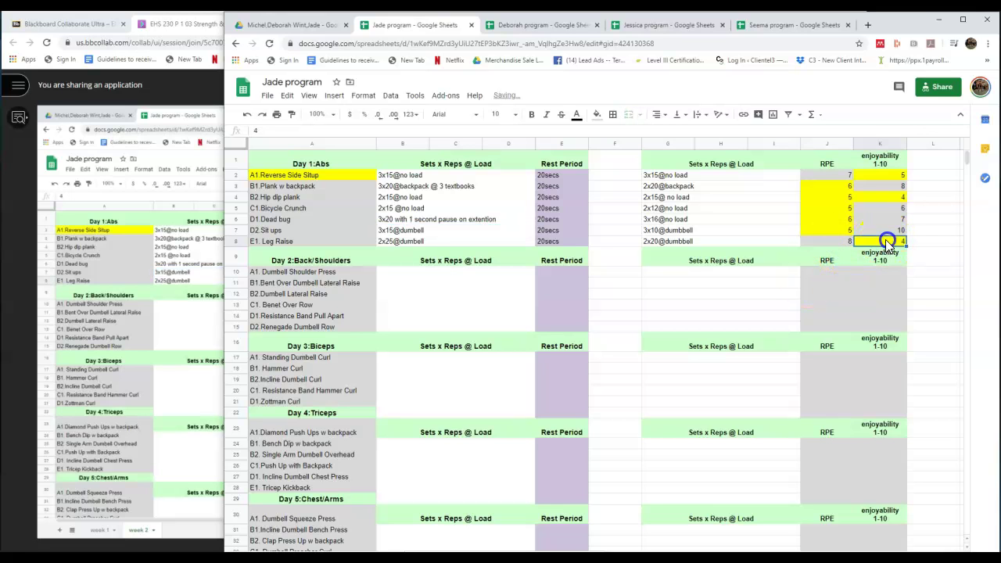
click(829, 242)
click(872, 244)
click(831, 244)
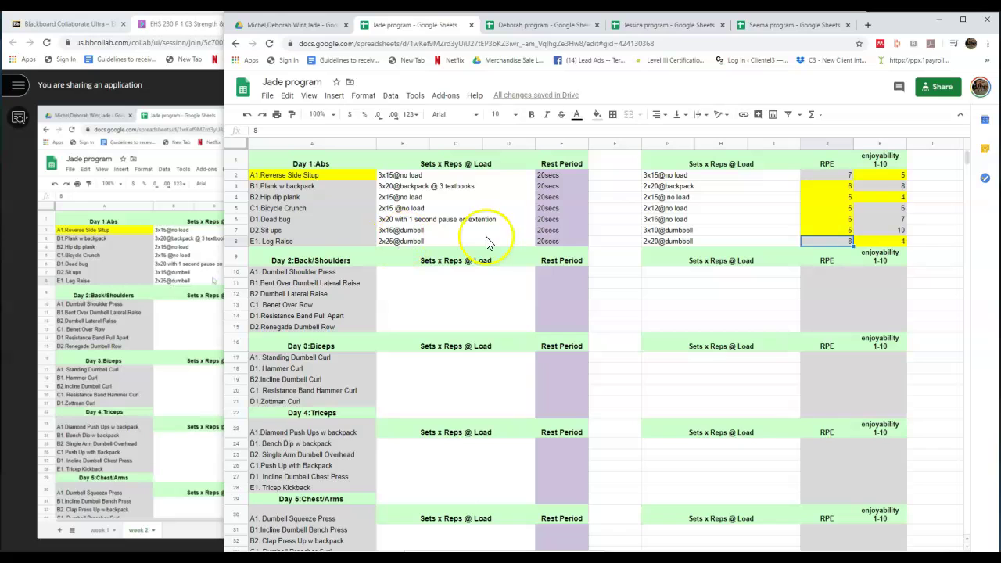
click(338, 241)
double_click(338, 241)
drag(339, 241, 255, 242)
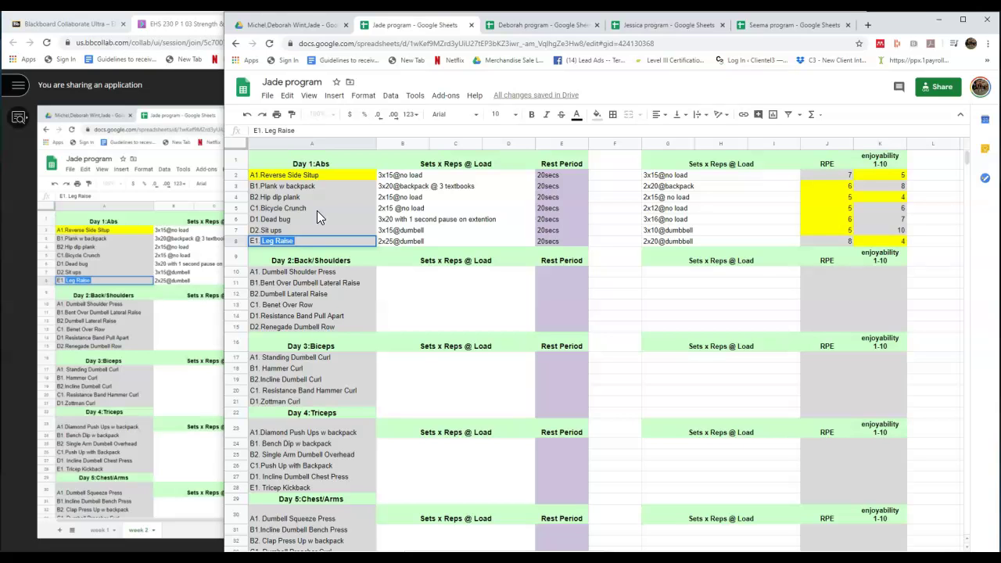
text(Ab s)
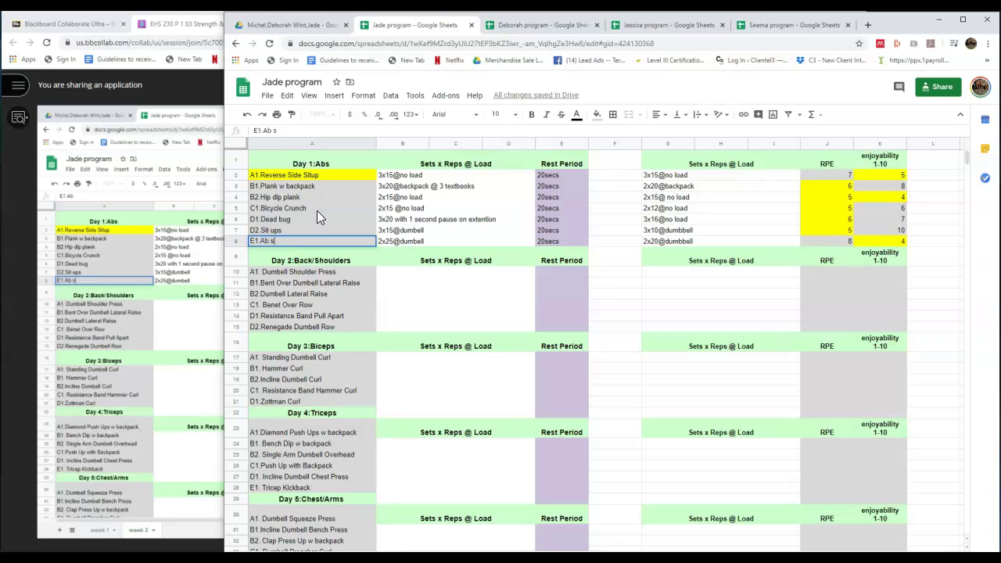
text(cissors)
- Change the week 2 Ab scissors prescription in B8 to "2x25"
double_click(423, 241)
click(455, 242)
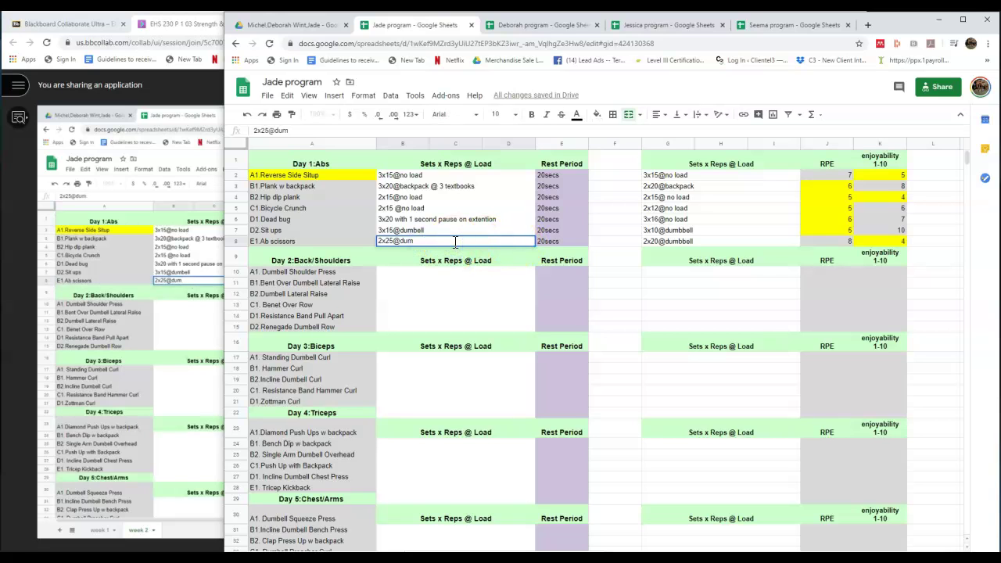
click(680, 241)
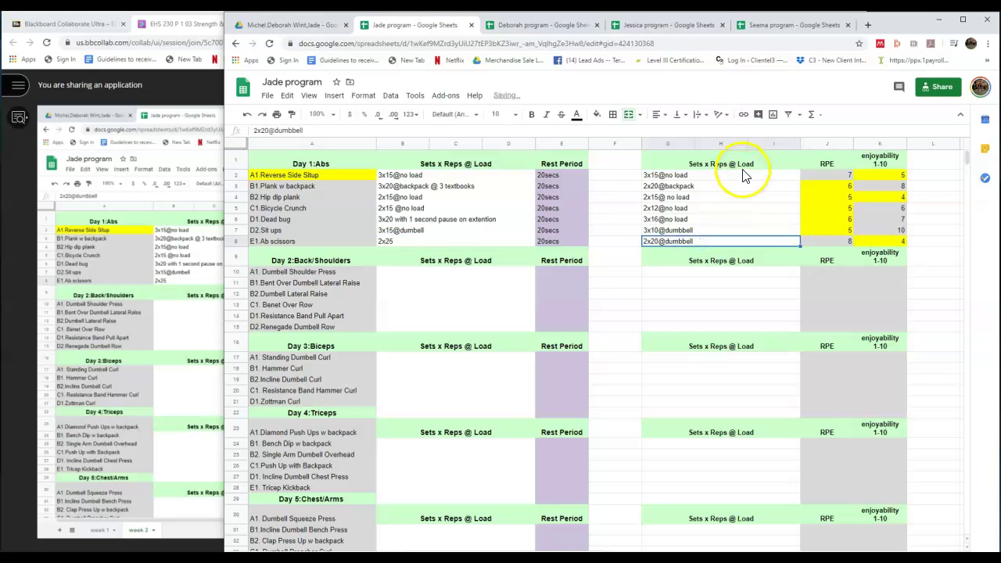
- Switch to Blackboard Collaborate to check the session chat, and return to the Google Sheets window
click(4, 371)
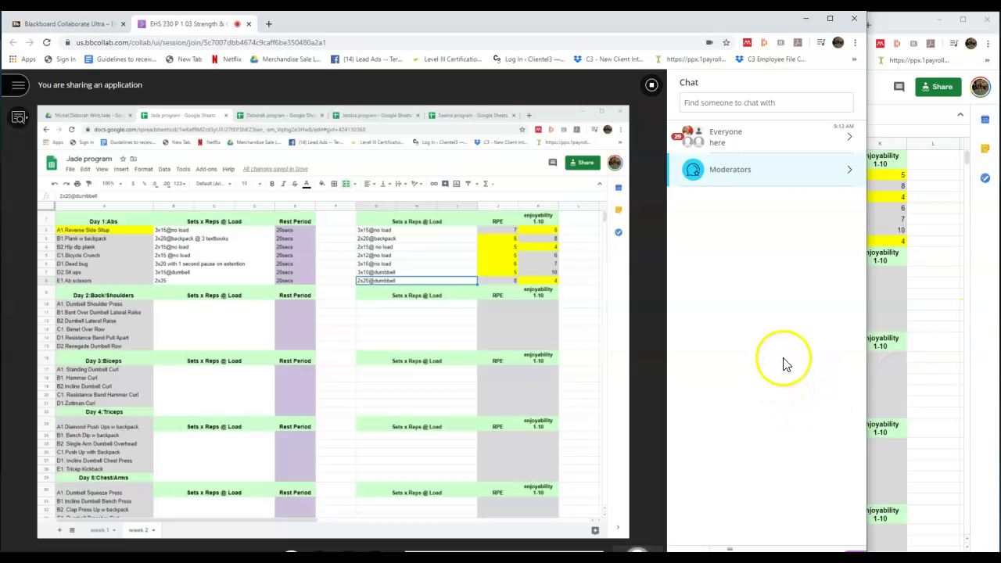
click(905, 22)
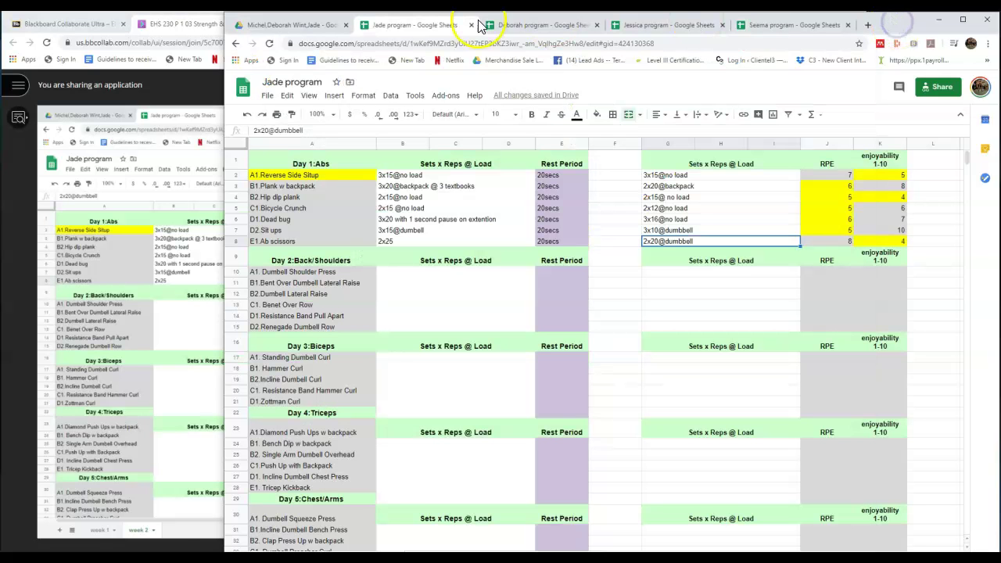
- Go back to "Programming folder spring 2020" in Google Drive and open the next student pair's folder to review
click(291, 25)
click(235, 43)
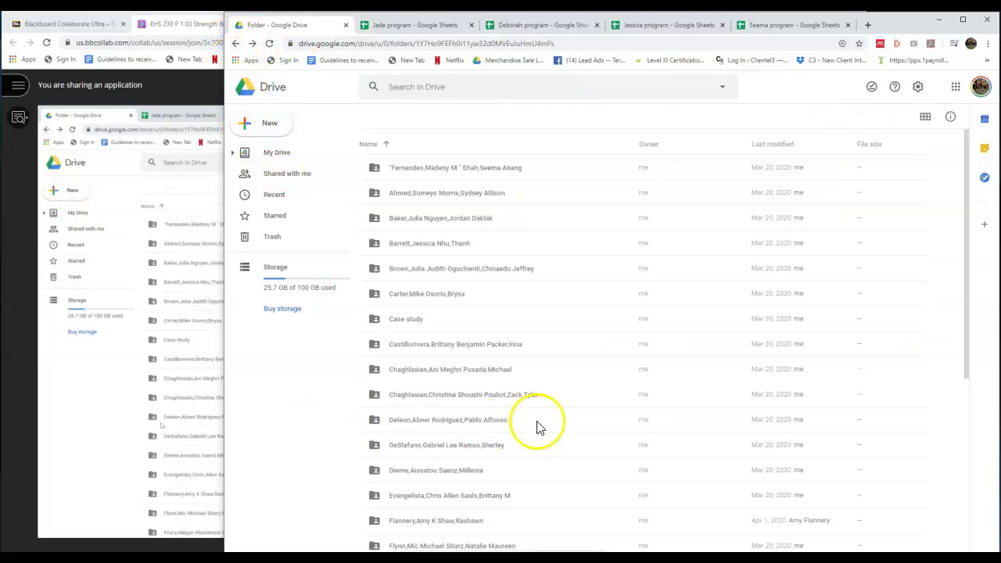
scroll(507, 462, down, 2)
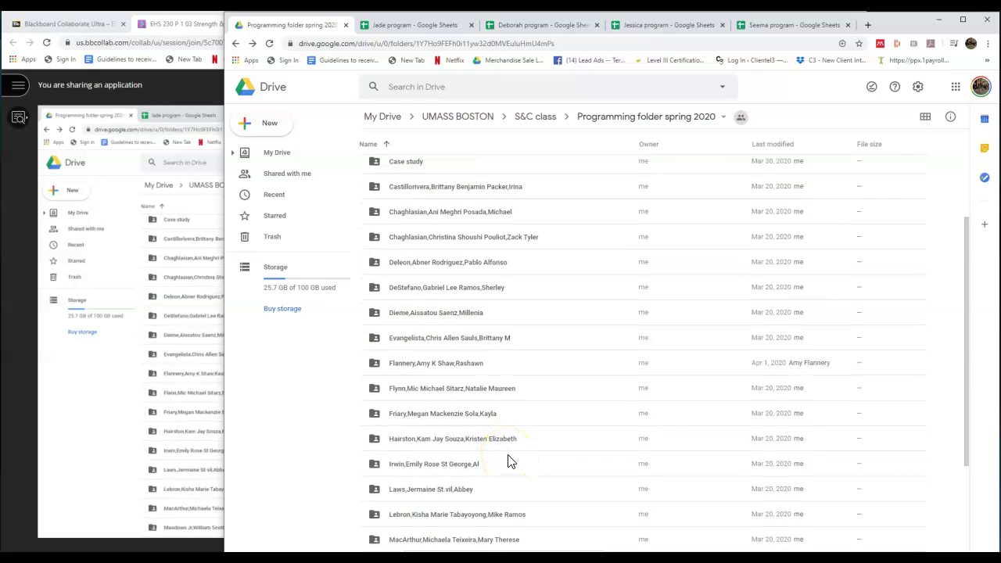
scroll(507, 461, down, 1)
double_click(475, 513)
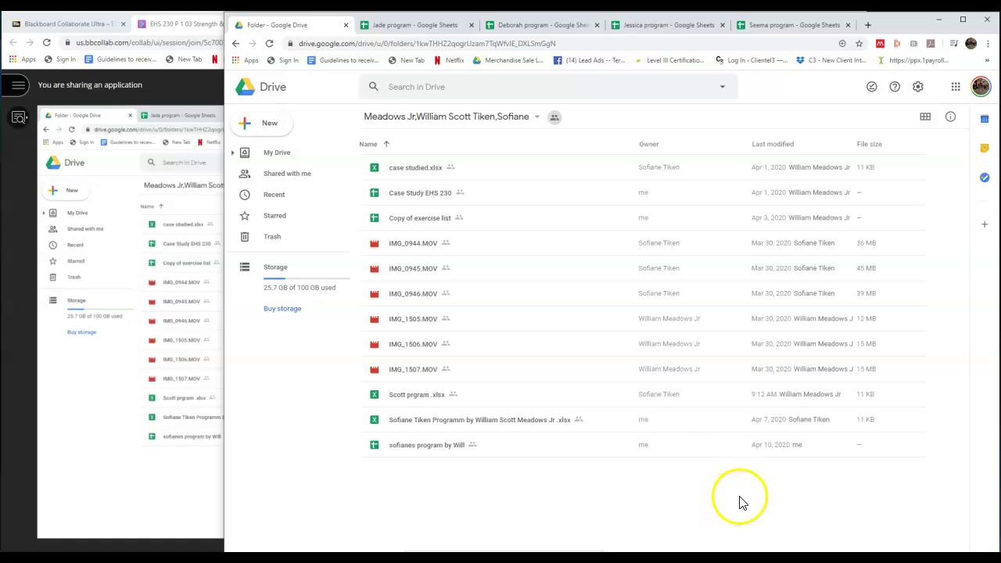
- Preview the Excel program last modified Apr 7, 2020, check the client result columns for Day 2 to Day 4, and close it
click(430, 445)
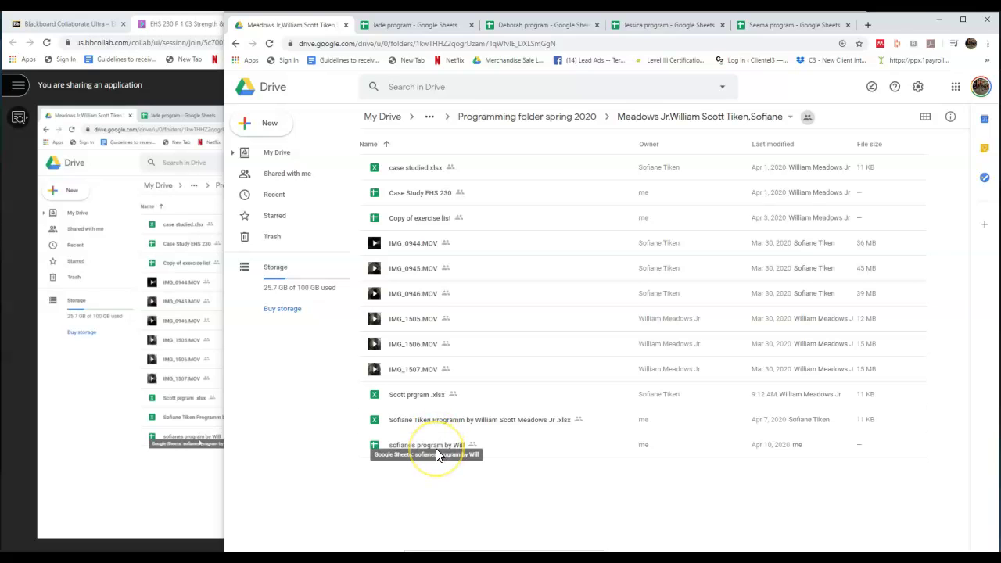
click(443, 422)
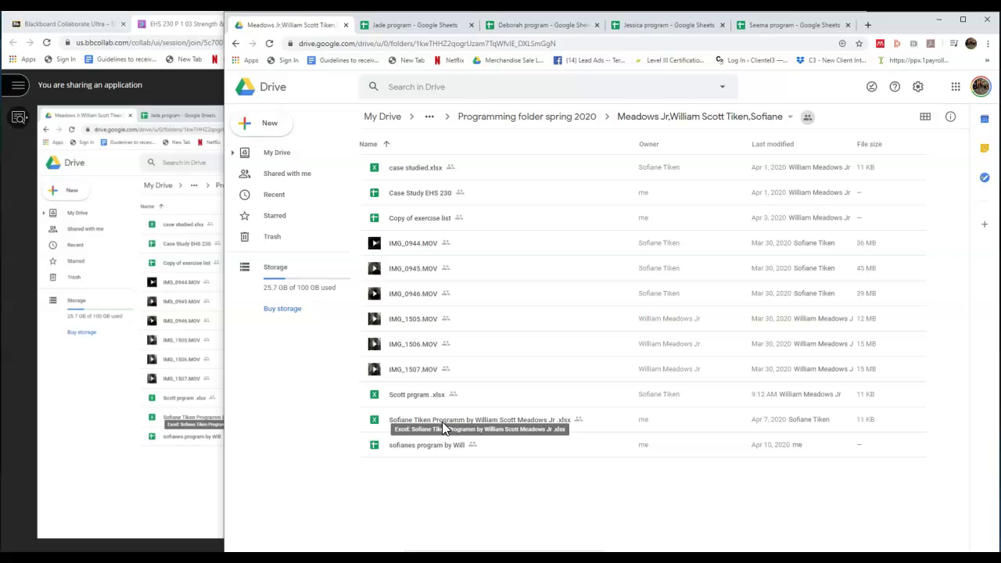
double_click(441, 422)
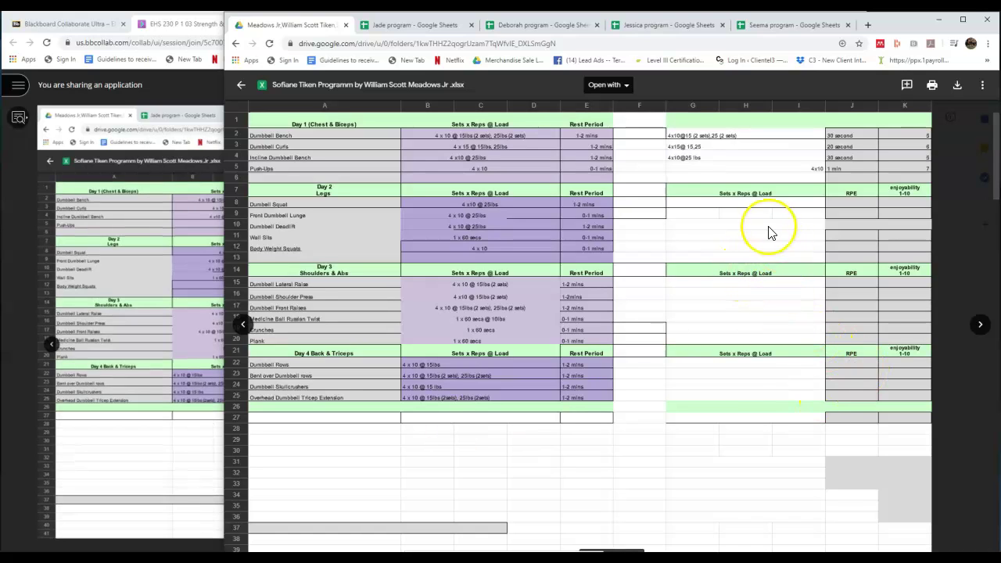
drag(707, 205, 874, 408)
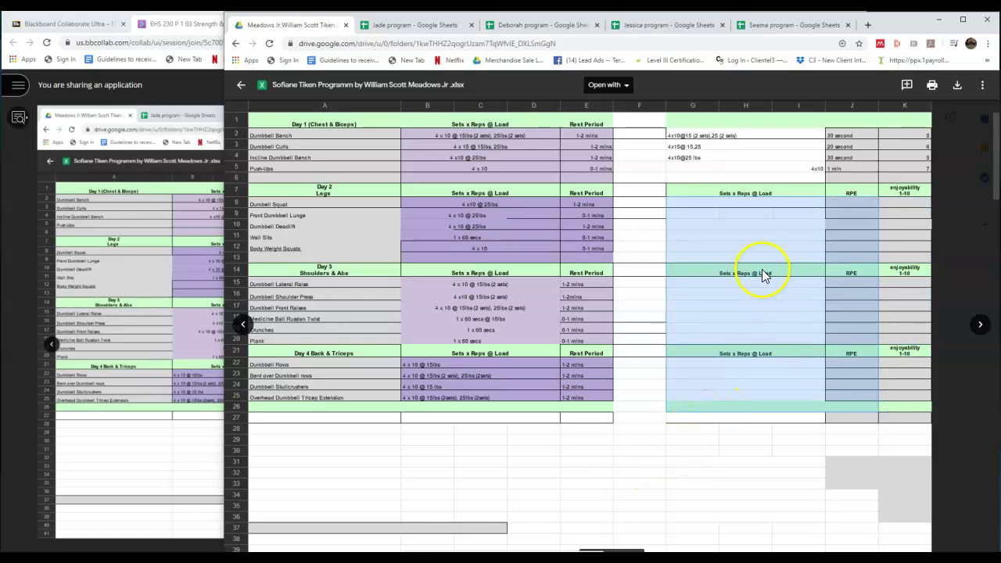
drag(713, 205, 817, 355)
click(239, 86)
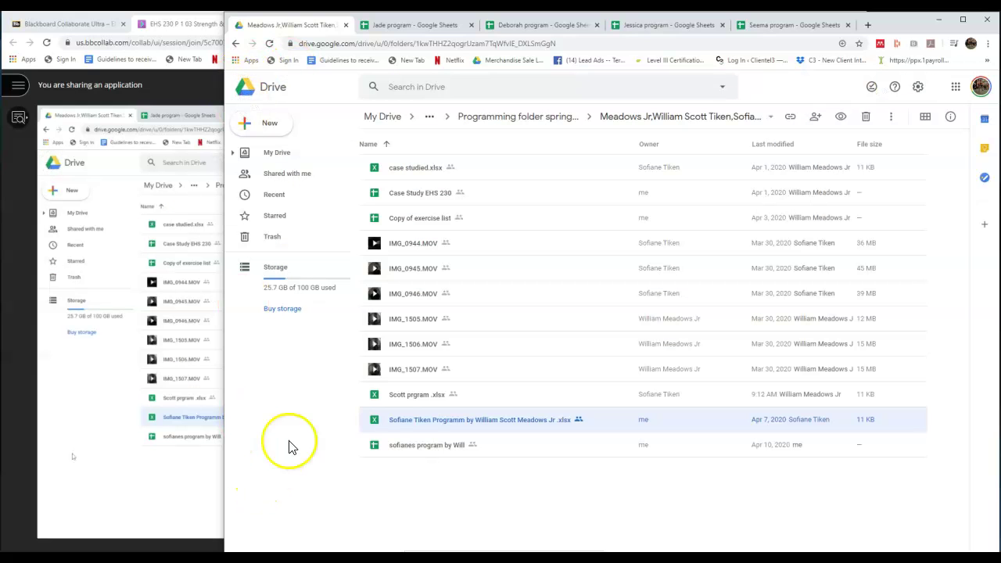
- Reopen the Excel program last modified Apr 7, 2020 and examine the Day 1 (Chest & Biceps) rows across all columns
double_click(477, 418)
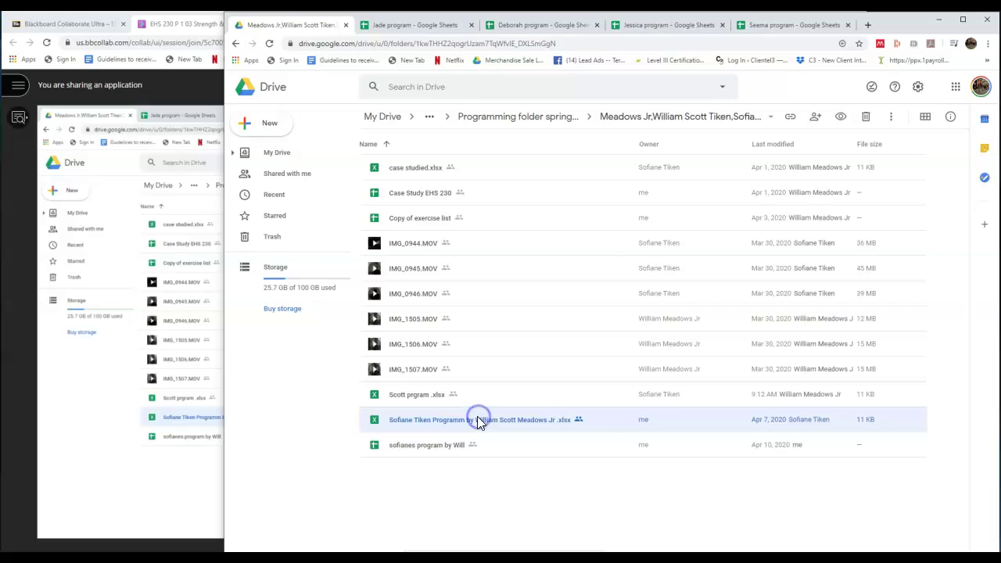
drag(782, 201, 857, 232)
drag(707, 135, 921, 182)
click(845, 157)
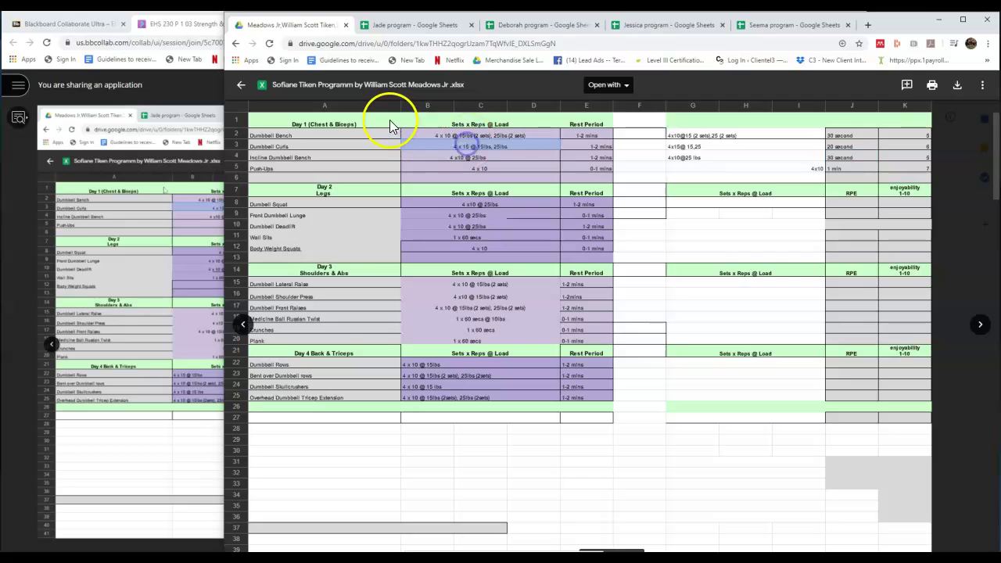
click(378, 127)
drag(378, 128, 903, 180)
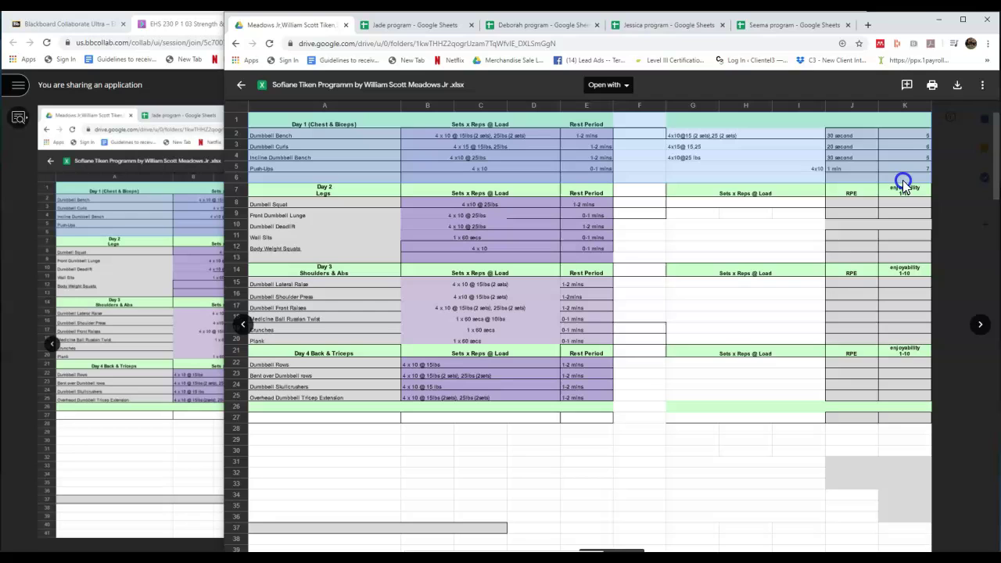
- Check the Day 1 entries and header cells in columns J and K, review the exercise rows, and close the preview
click(862, 124)
drag(847, 141, 852, 183)
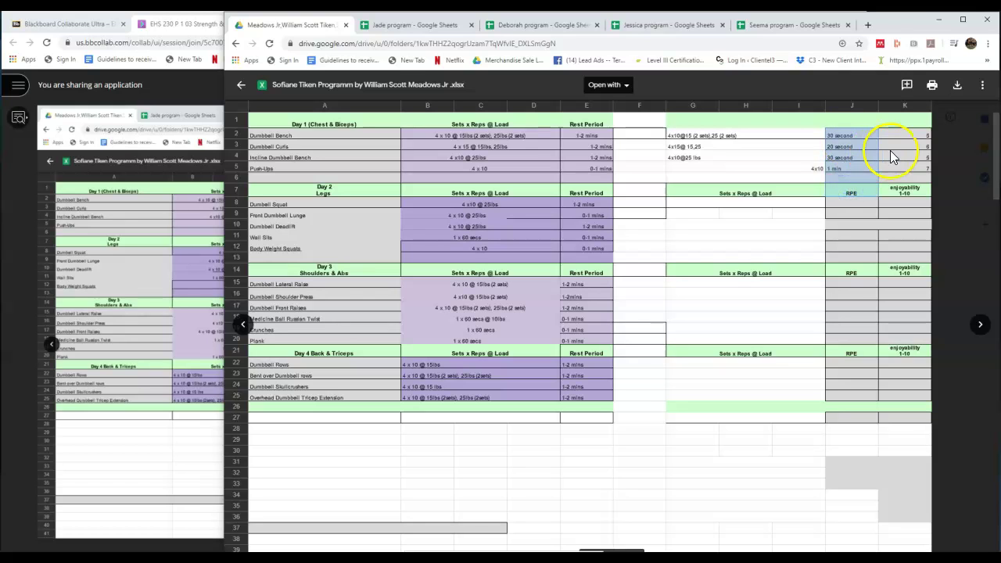
drag(901, 134, 903, 177)
click(834, 126)
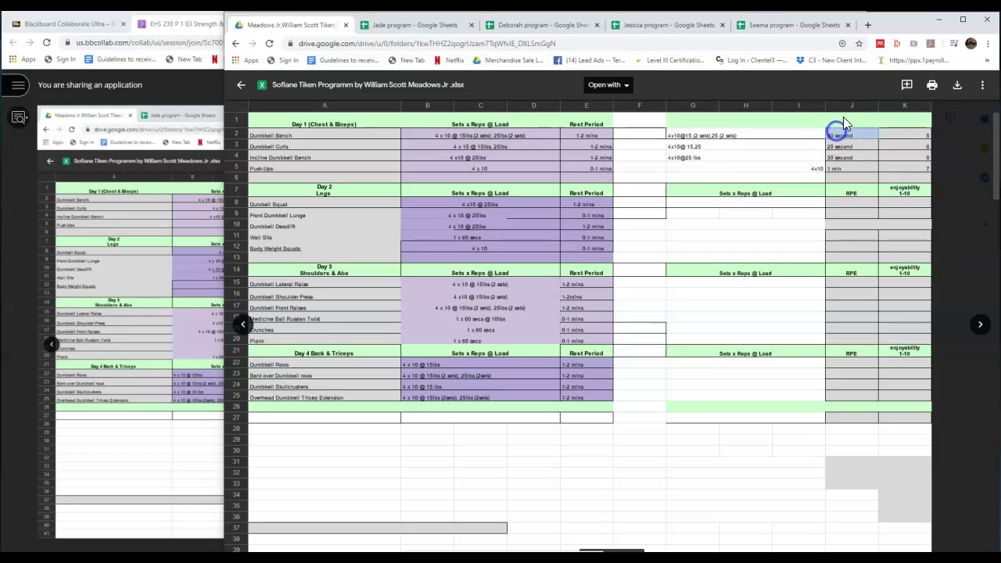
click(926, 119)
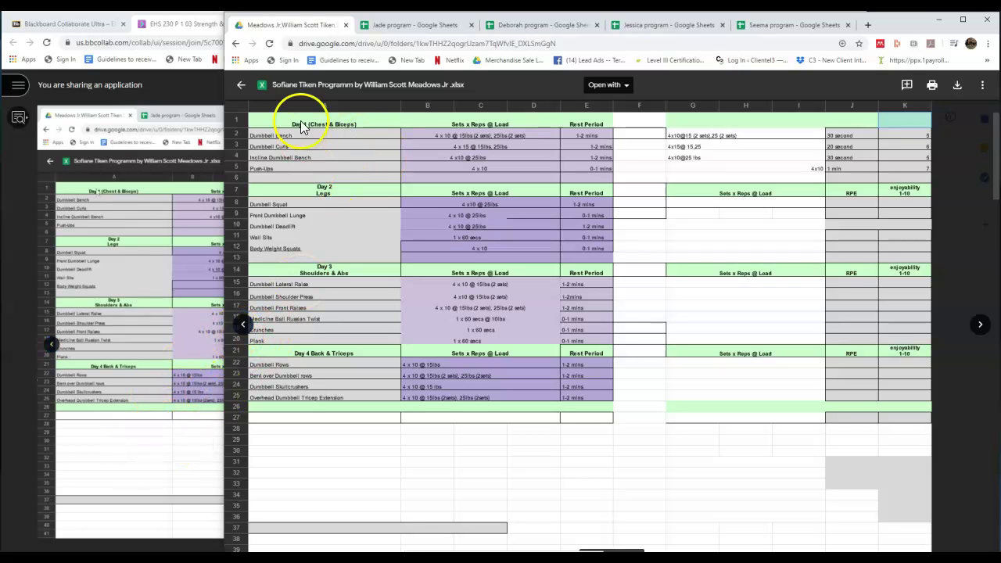
drag(284, 139, 870, 168)
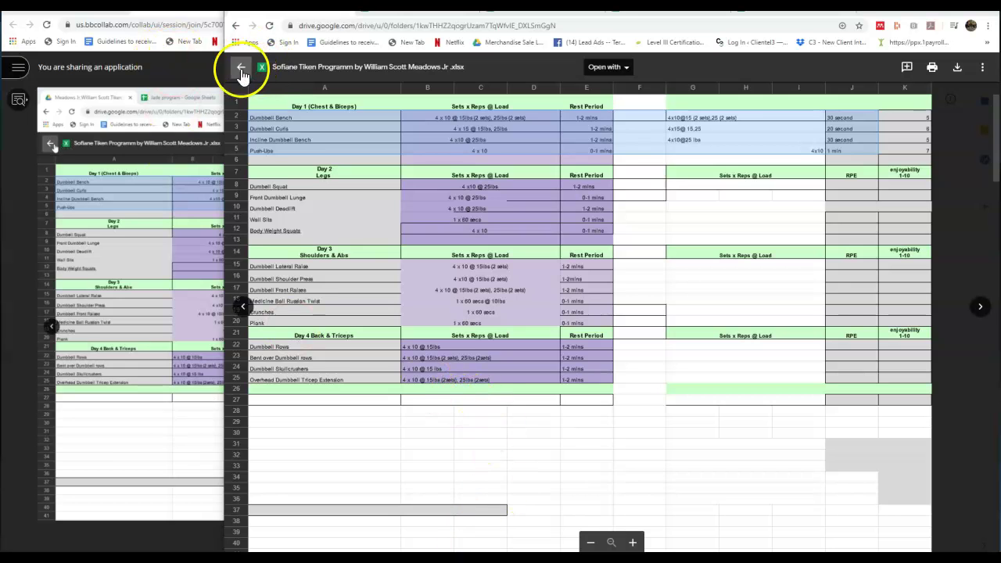
click(242, 72)
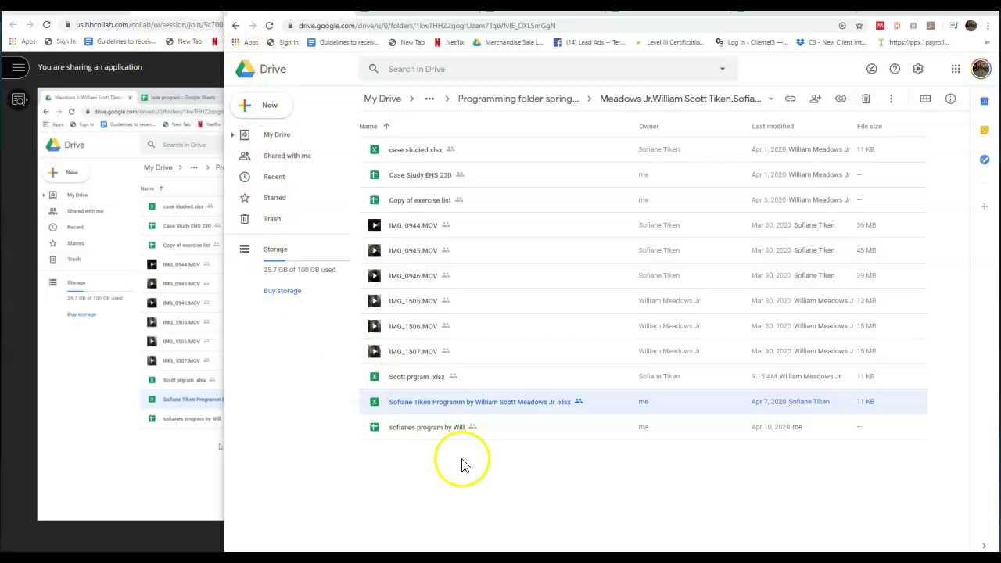
- Preview the pair's other Excel program, modified at 9:15 AM, and review its day 1 and day 2 prescriptions and ratings
double_click(405, 381)
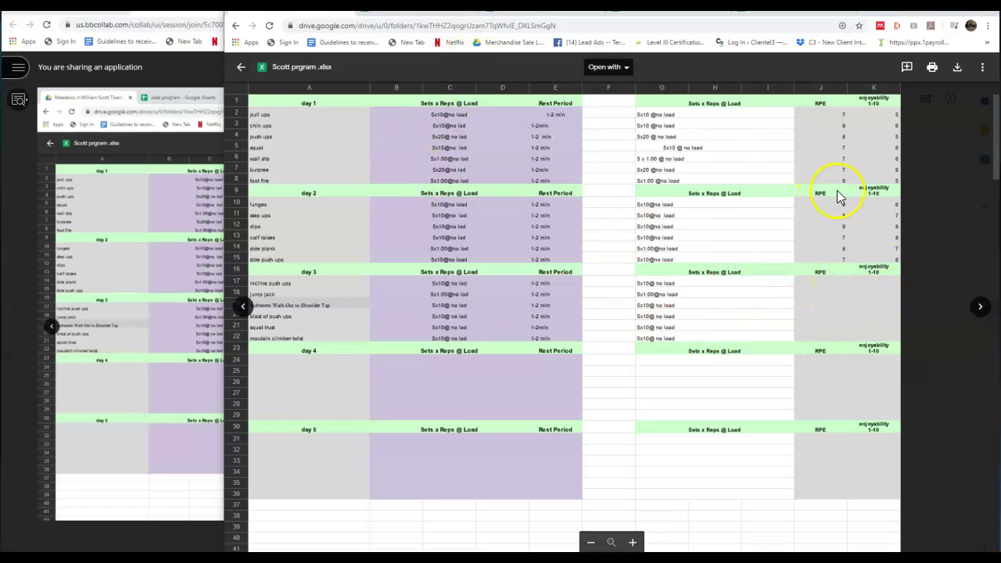
drag(313, 104, 890, 264)
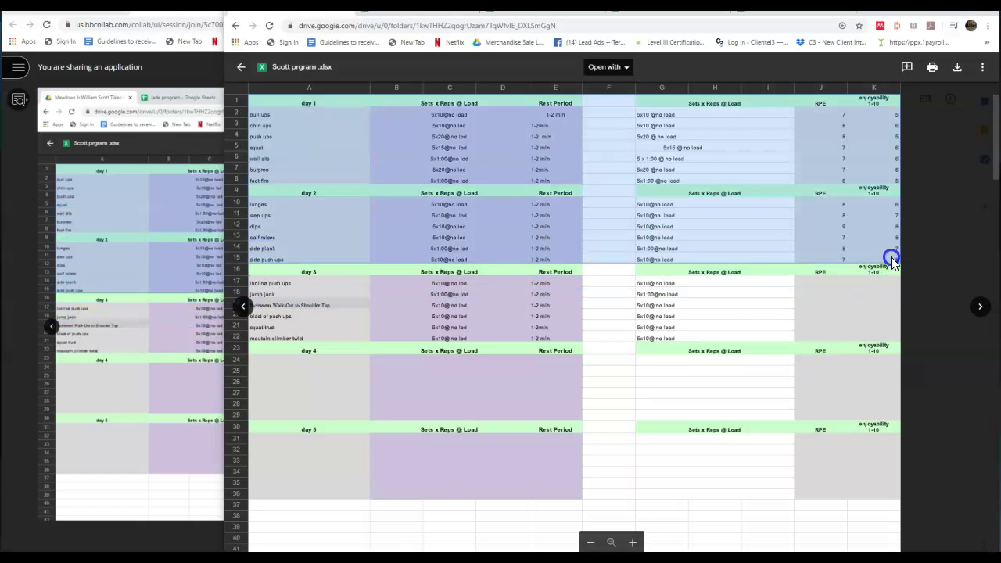
click(483, 232)
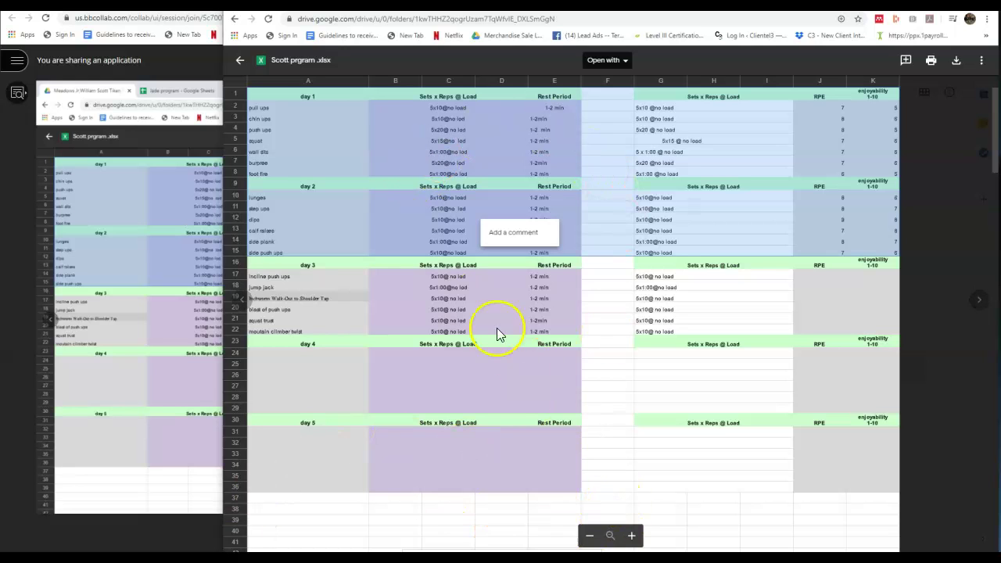
- Examine the day 1 enjoyability ratings for pull ups, push ups and foot fire, and the day 1 RPE column
click(882, 112)
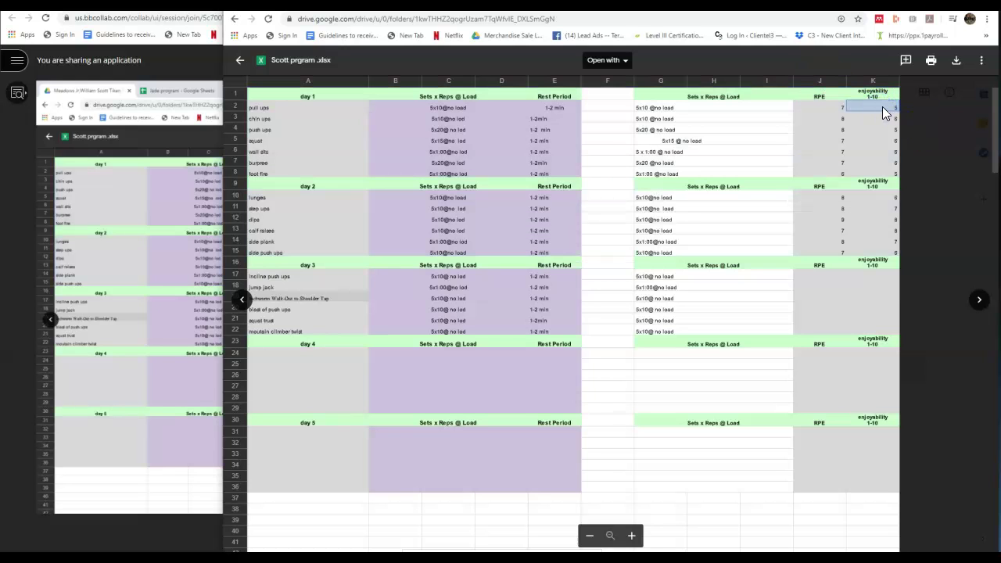
click(885, 129)
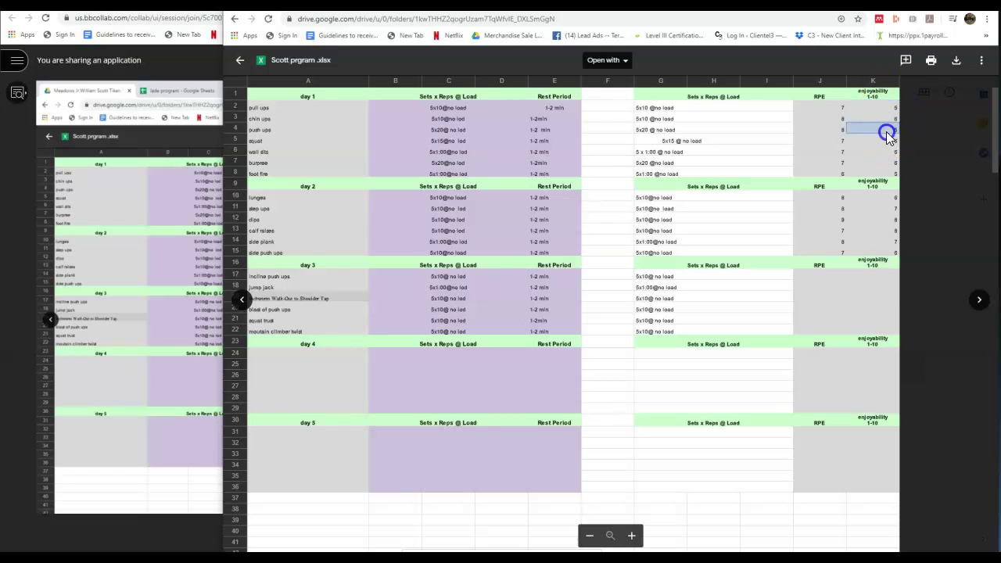
click(886, 173)
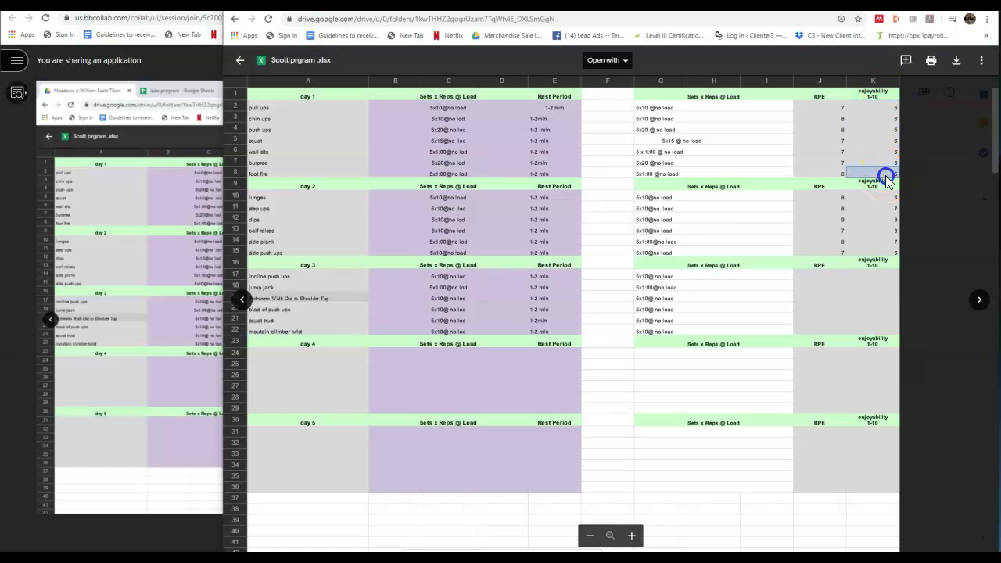
click(885, 112)
click(886, 129)
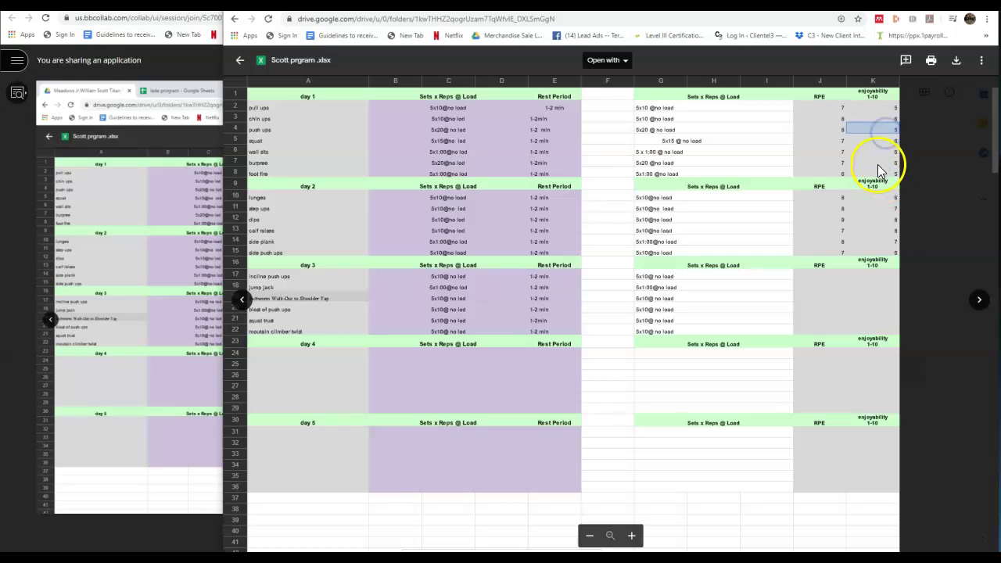
click(882, 172)
click(887, 108)
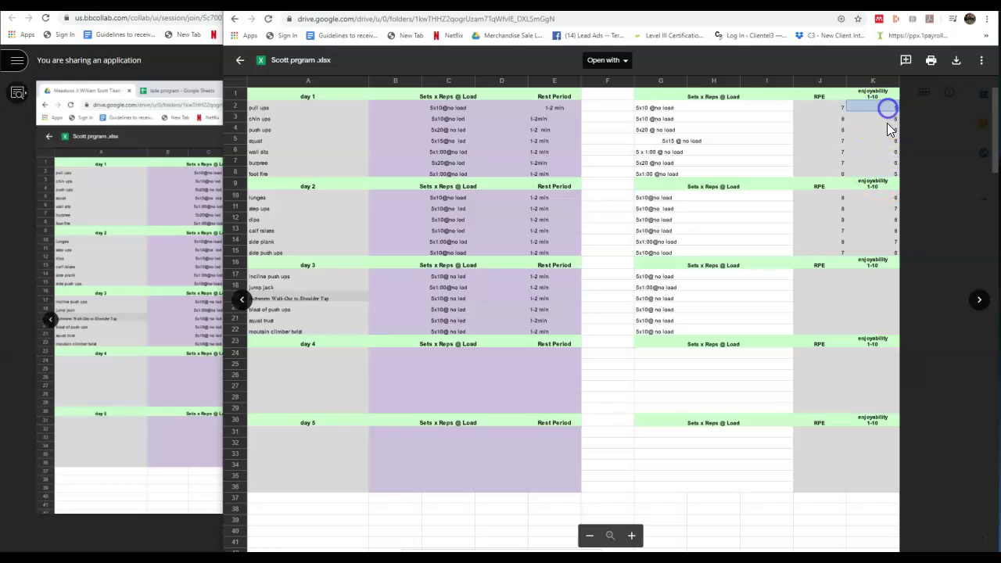
click(884, 171)
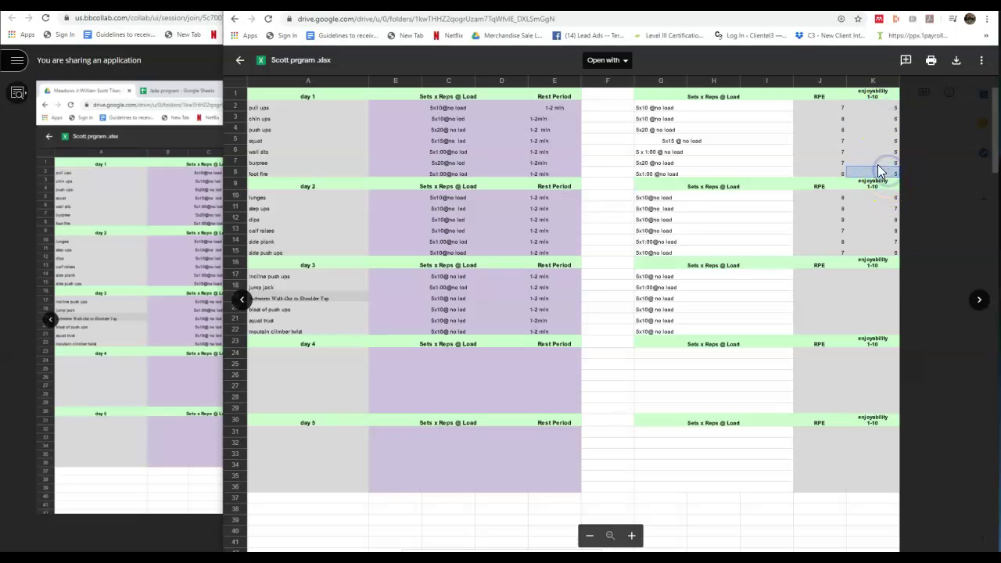
drag(836, 111, 840, 177)
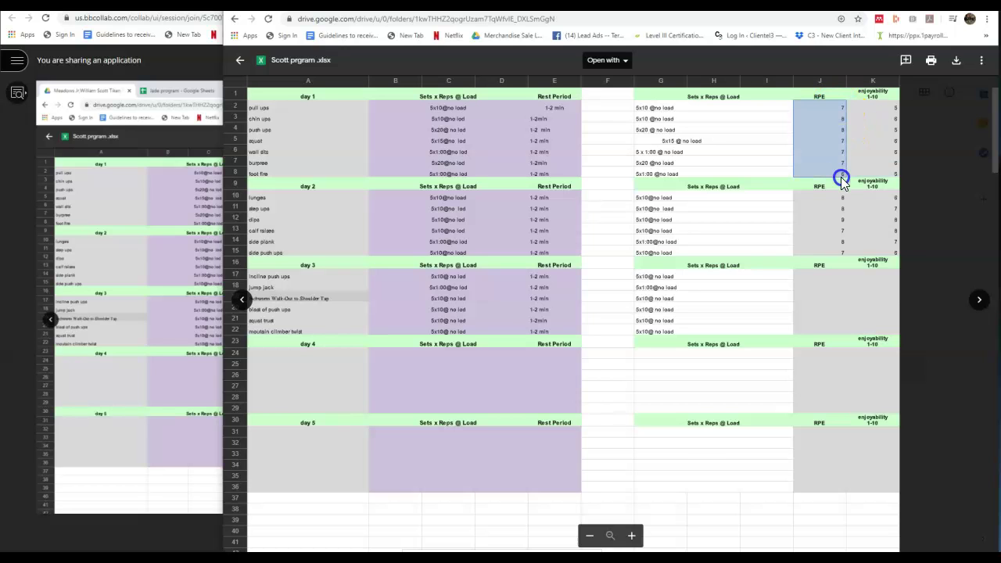
click(839, 175)
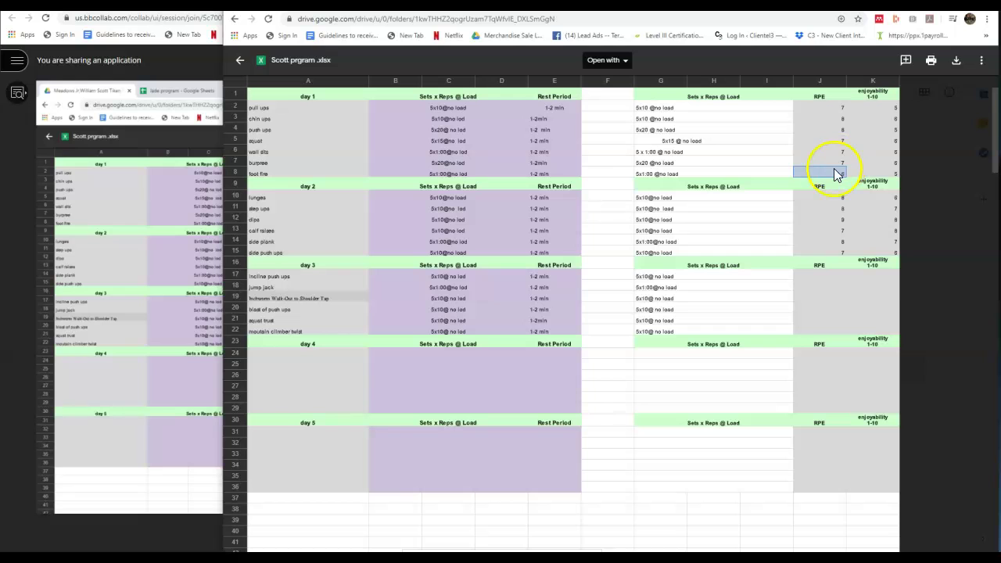
- Examine the day 1 RPE values and the day 2 RPE and enjoyability ratings for dips and calf raises
drag(842, 140, 840, 167)
click(821, 107)
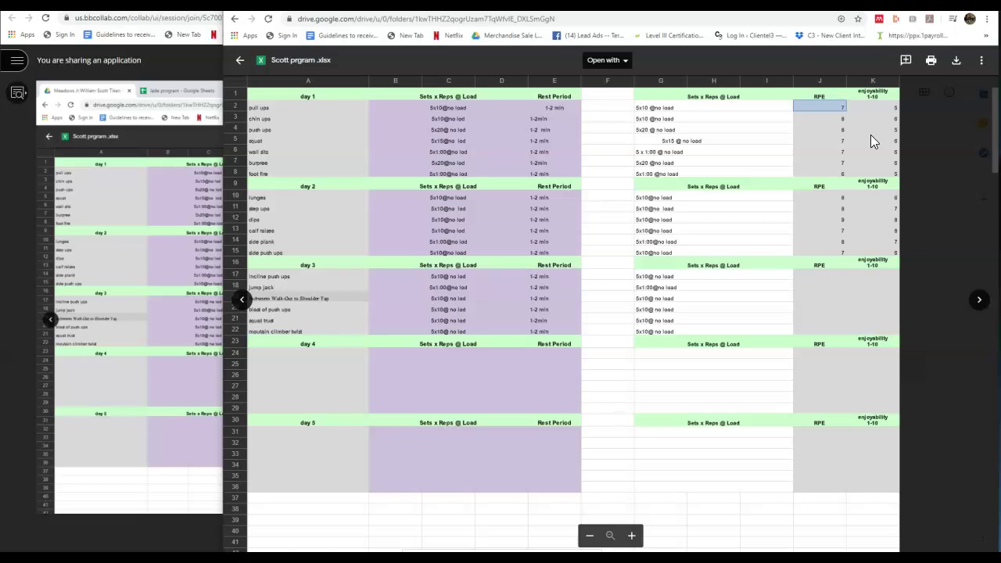
drag(887, 221, 883, 232)
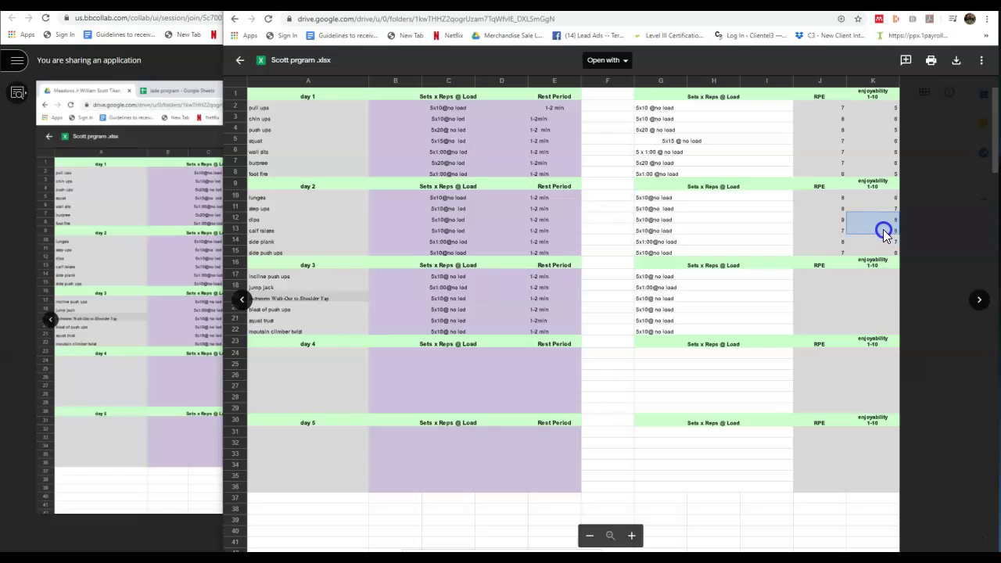
click(831, 222)
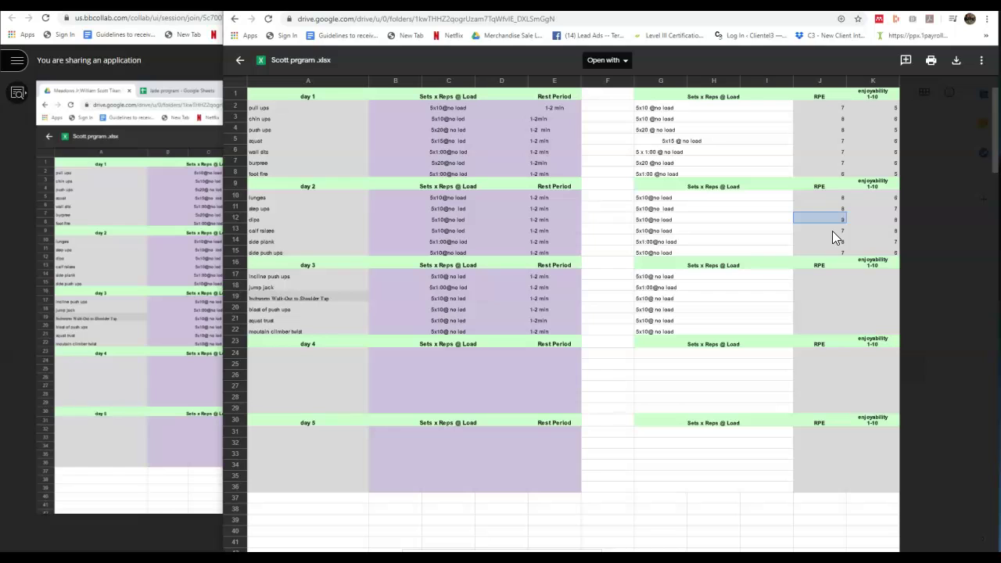
click(832, 230)
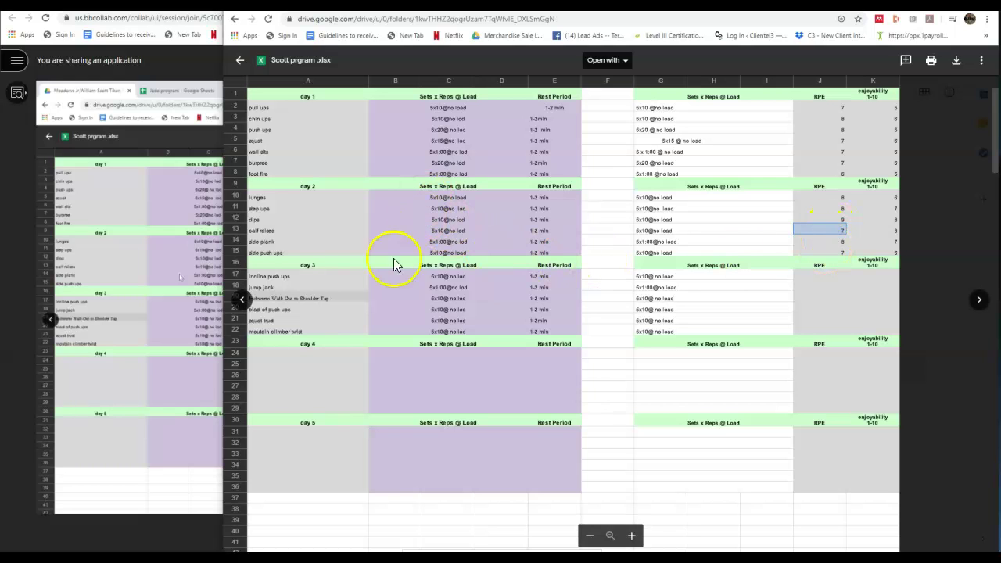
- Review the day 2 calf raises row across all columns, including its RPE, and close the preview
click(263, 233)
drag(264, 239, 894, 233)
click(809, 234)
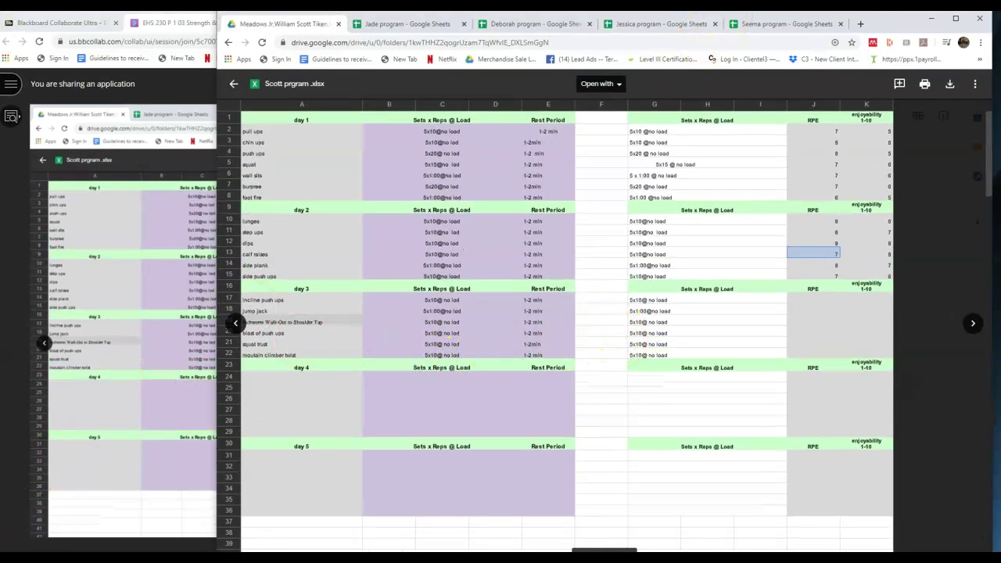
click(234, 86)
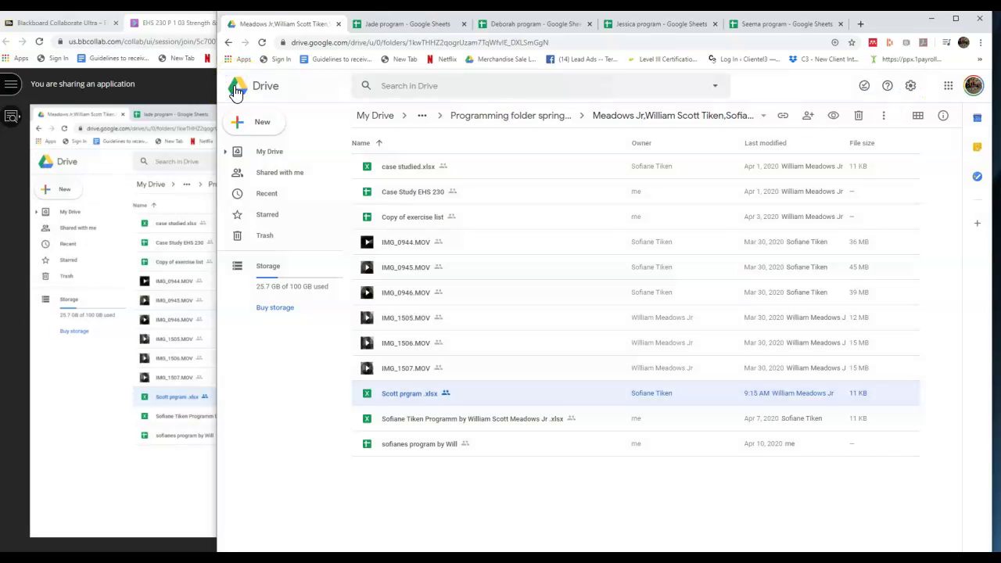
- Preview the Excel program last modified Apr 7, 2020, check its Day 1 results, and open it in Google Sheets
double_click(451, 423)
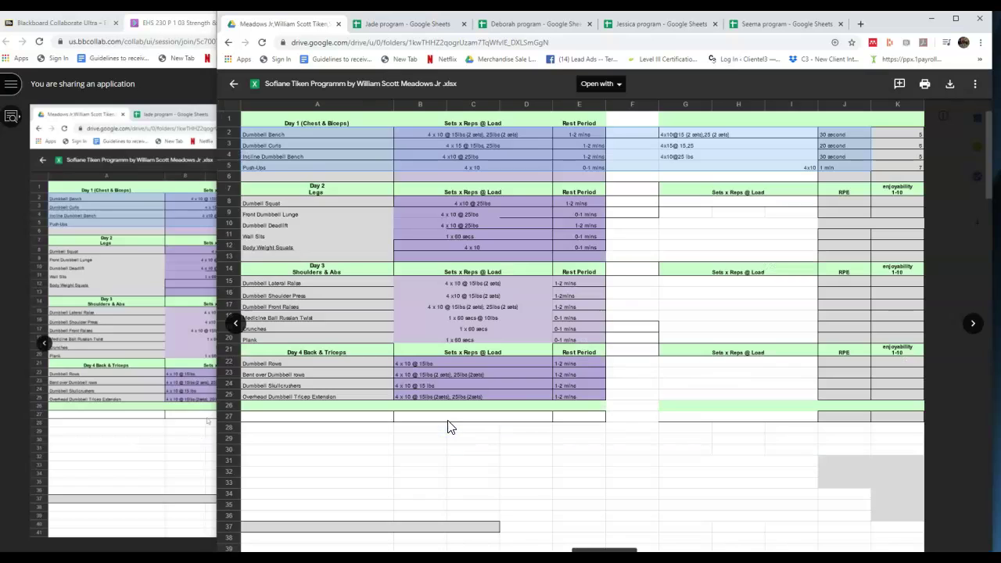
drag(833, 145, 833, 156)
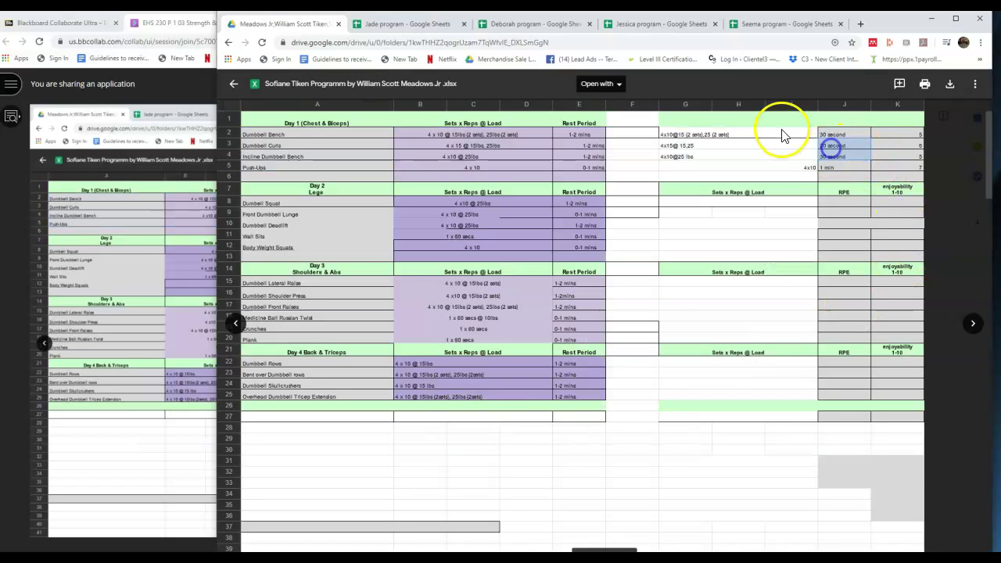
click(782, 139)
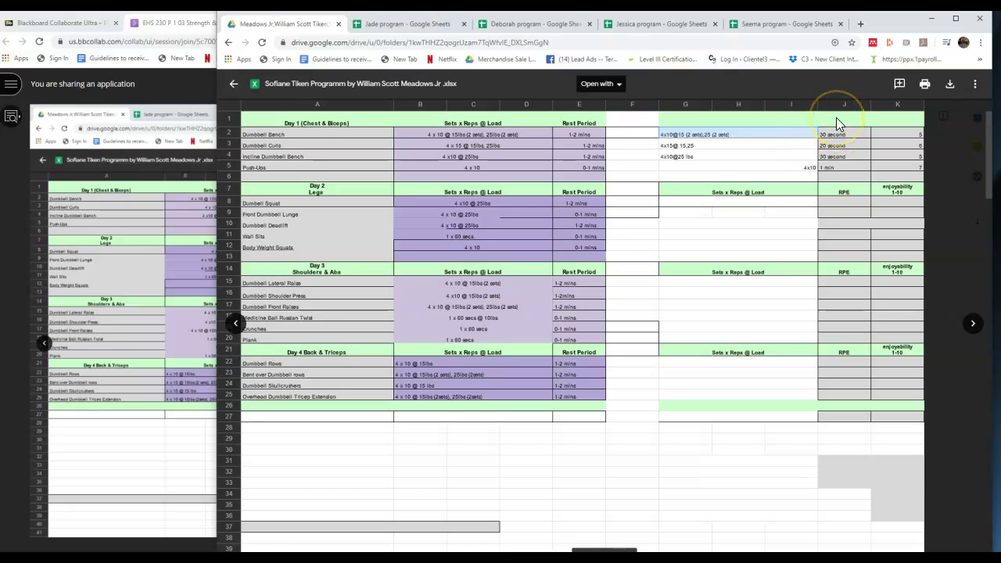
click(614, 84)
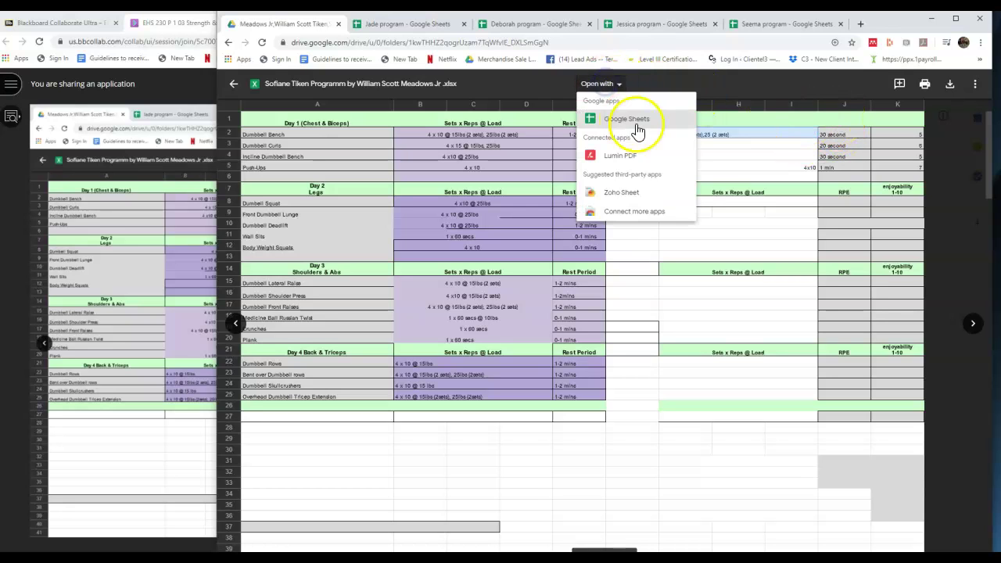
click(637, 126)
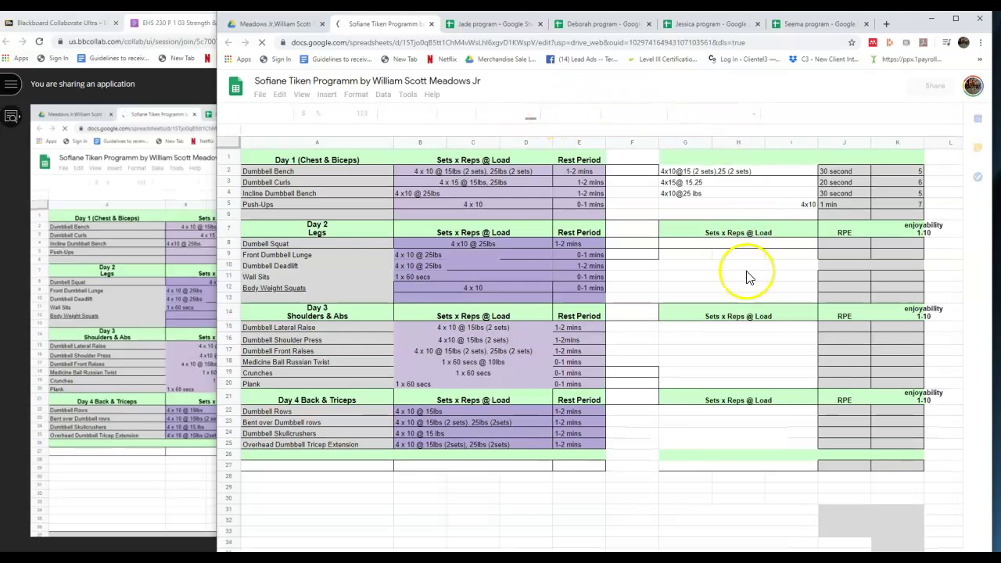
- Enter the missing header RPE in cell J1 above the Day 1 column
click(702, 162)
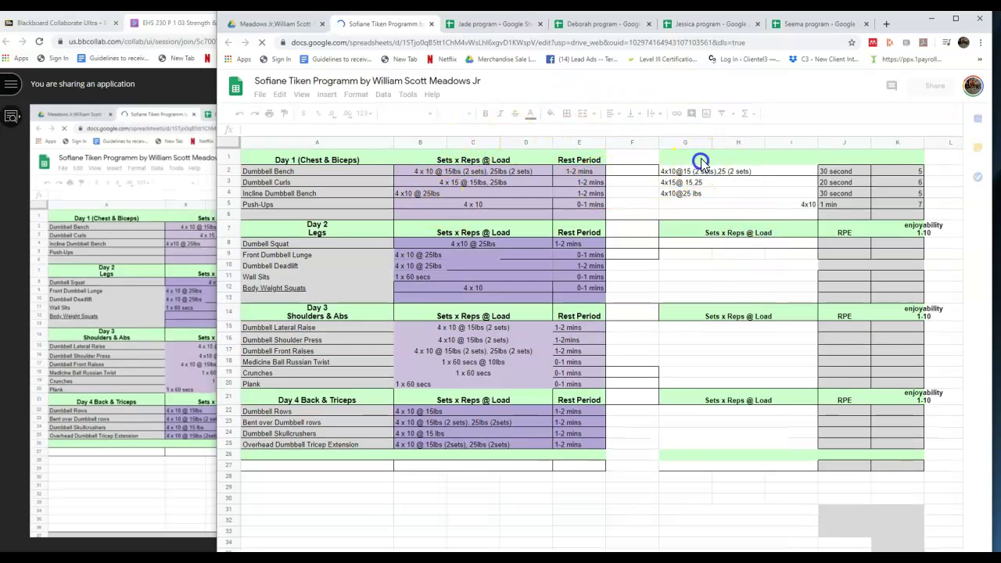
click(838, 162)
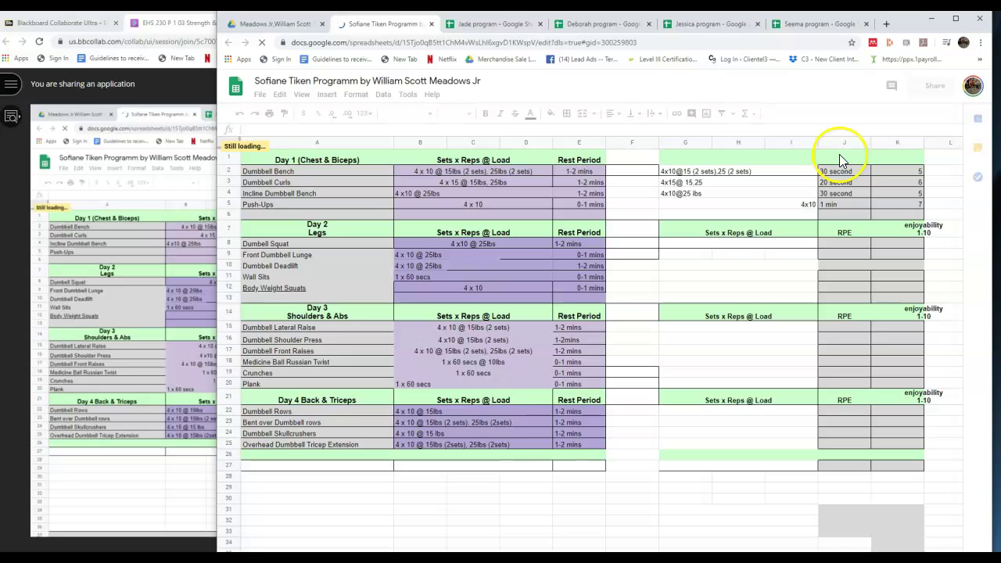
click(829, 160)
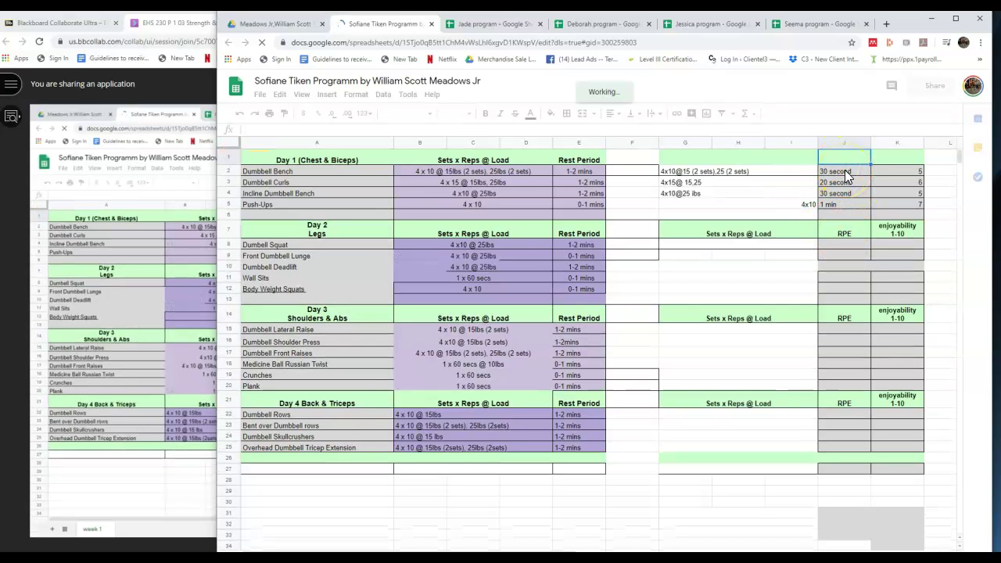
text(RP)
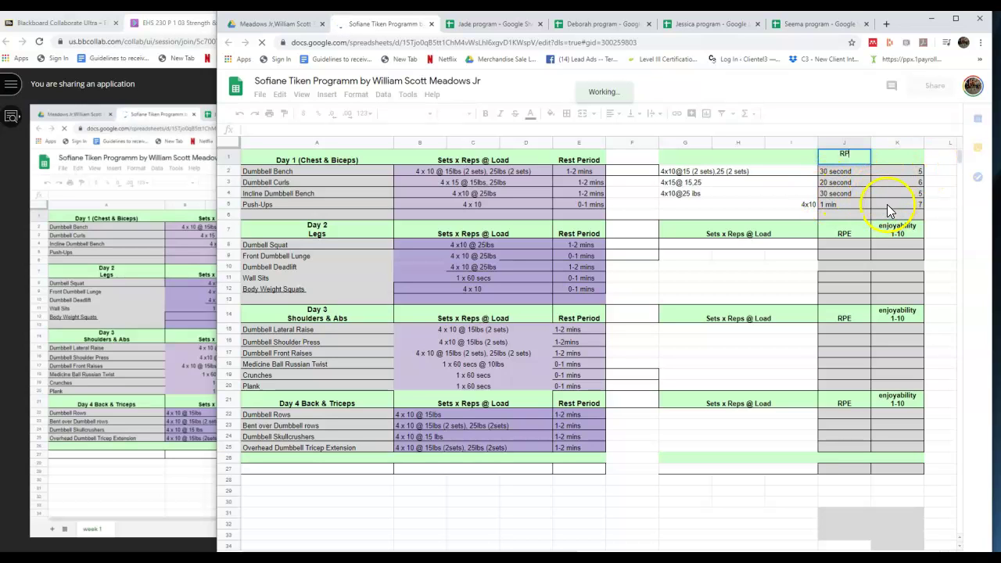
text(EE)
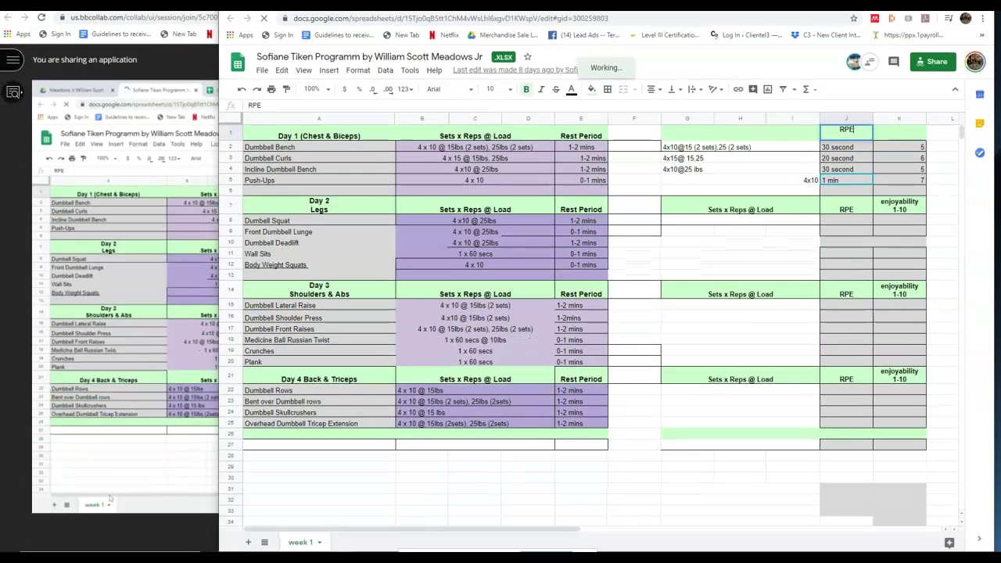
- Add a new sheet to the spreadsheet and name it week 2
click(297, 544)
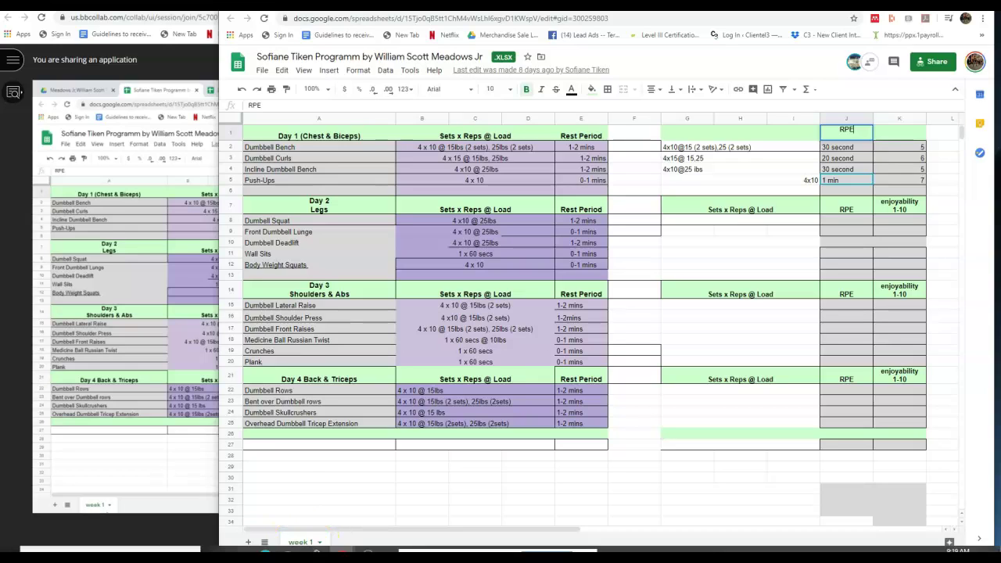
mouse_move(293, 548)
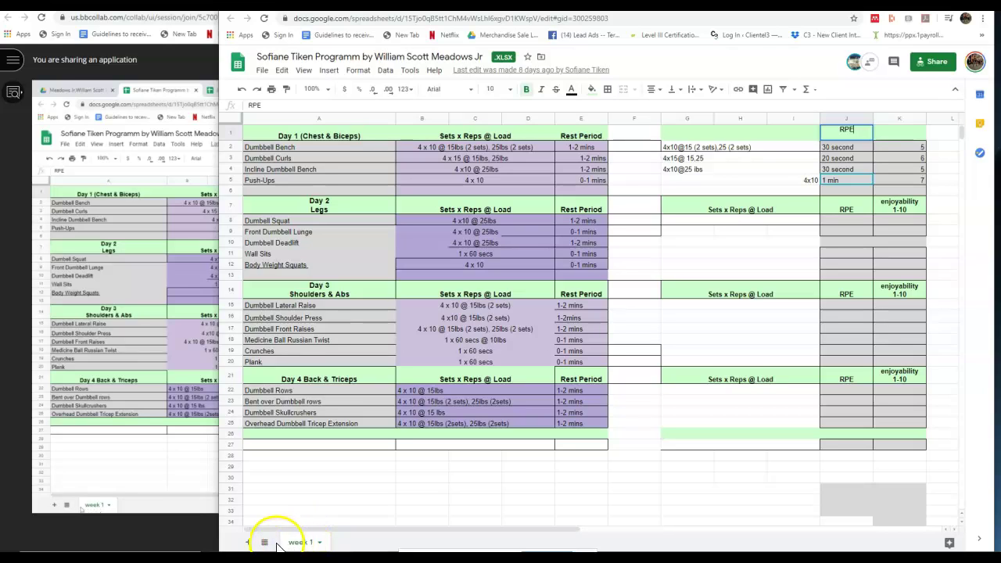
click(248, 543)
click(348, 545)
text(week)
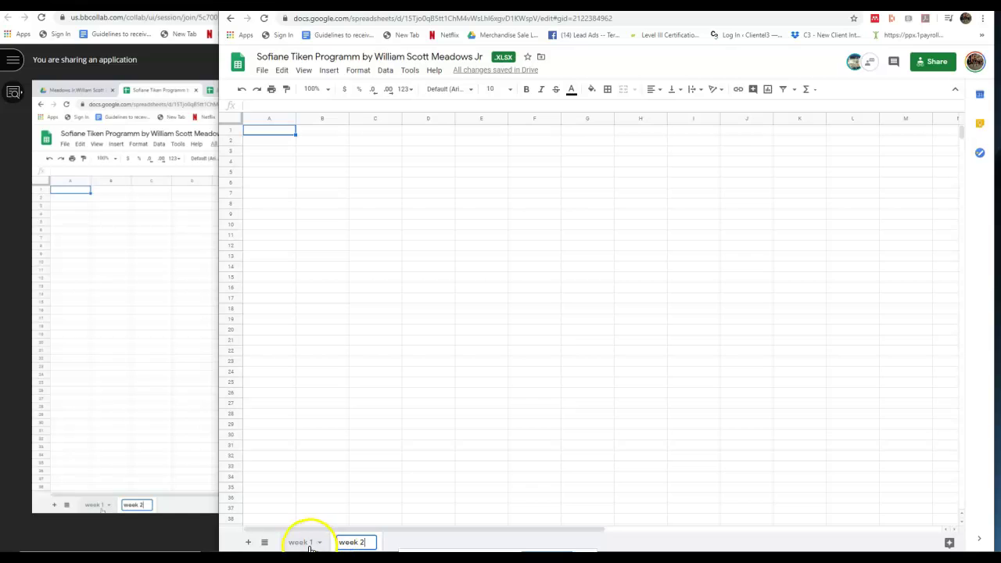
text( 2)
- Return to the week 1 sheet and review the Day 1 prescription block and the Day 2 RPE header
click(311, 542)
click(431, 203)
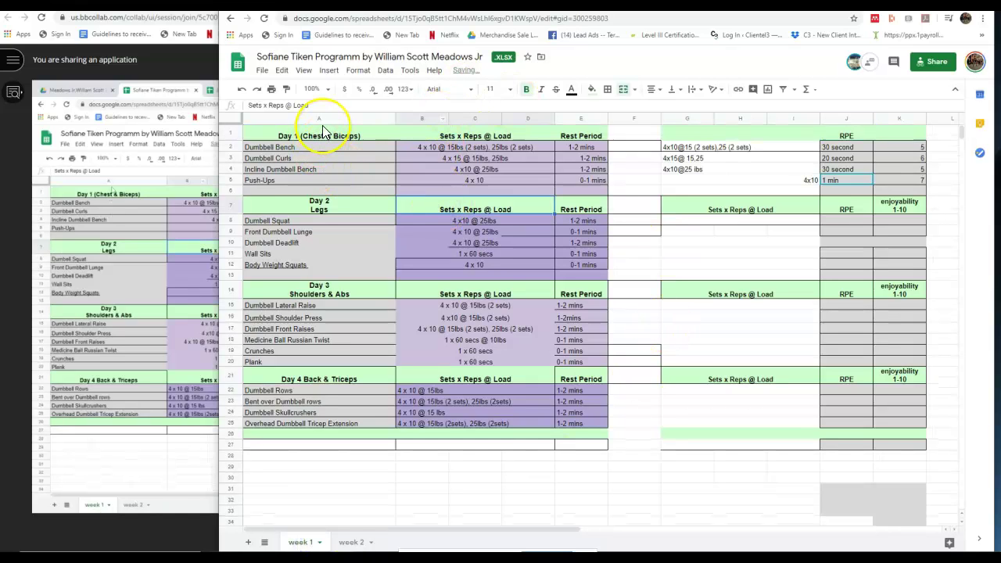
drag(324, 130, 621, 195)
click(623, 213)
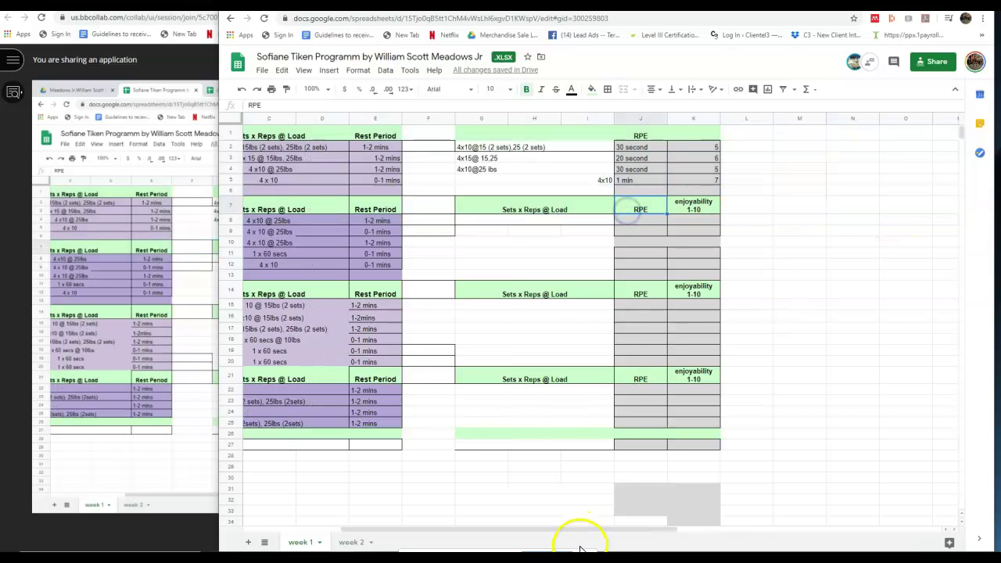
drag(592, 531, 303, 521)
click(505, 288)
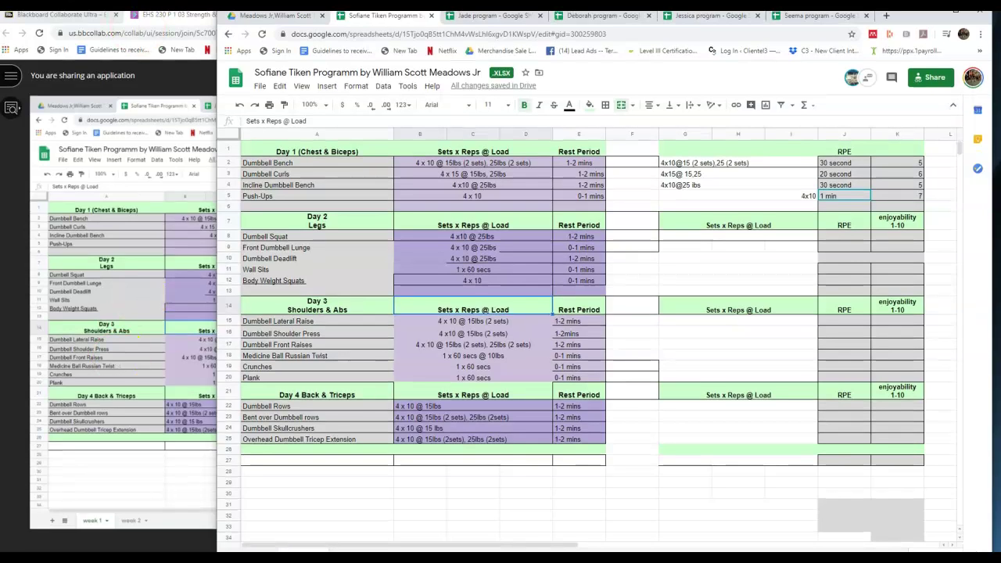
- Examine the Day 1 completed sets, column J entries and enjoyability ratings in columns G to K
click(738, 173)
click(739, 163)
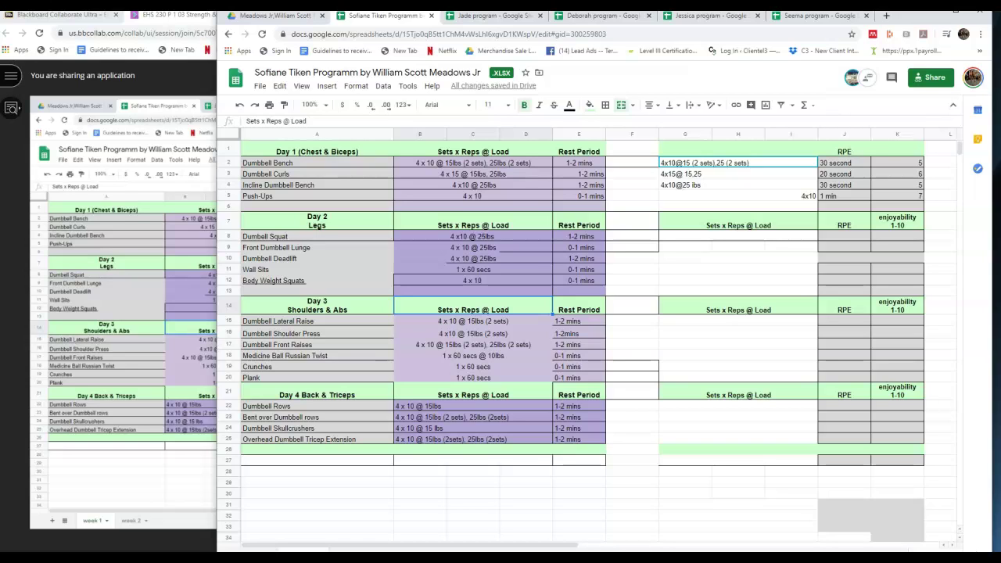
mouse_move(772, 167)
mouse_down()
mouse_move(766, 190)
mouse_move(868, 196)
mouse_up()
click(849, 186)
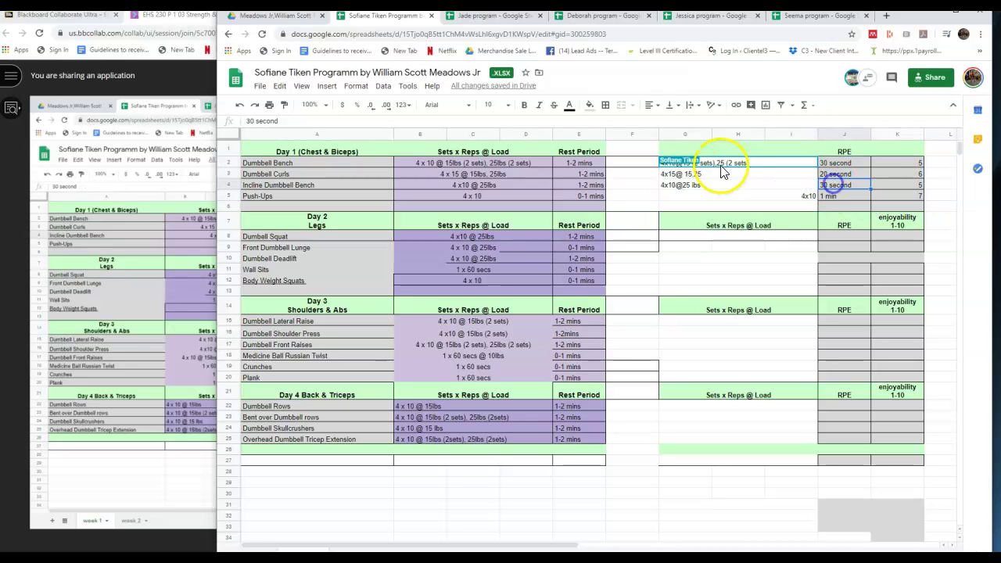
drag(704, 171, 933, 209)
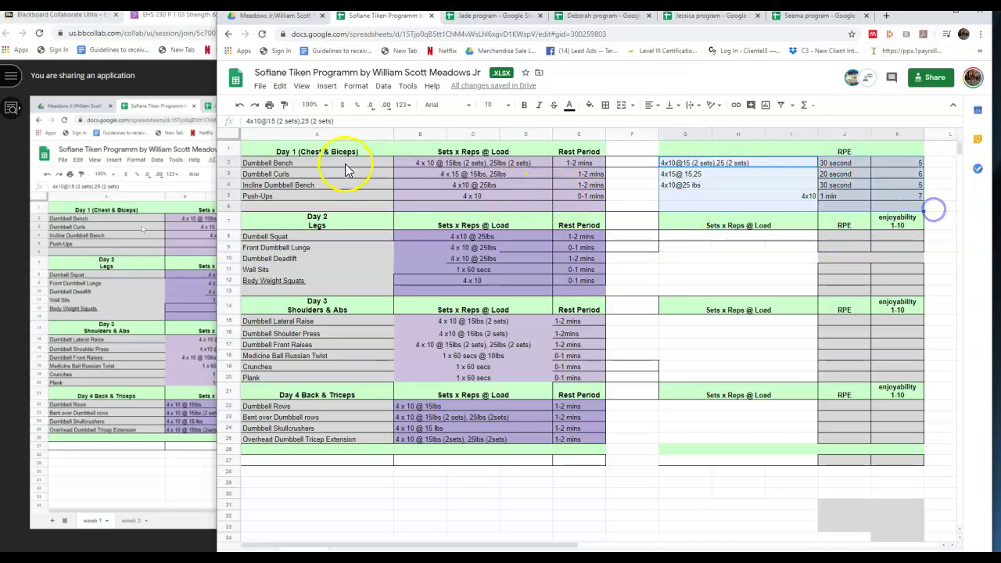
- Compare the four-day prescription in columns A to E with the Day 1 results recorded in columns G to K
click(319, 159)
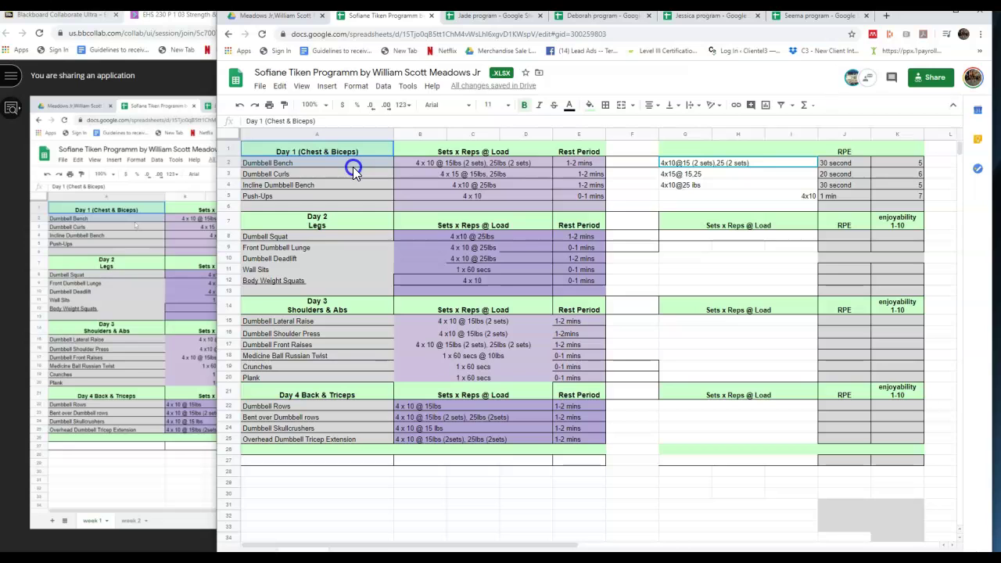
drag(352, 192, 581, 452)
click(719, 149)
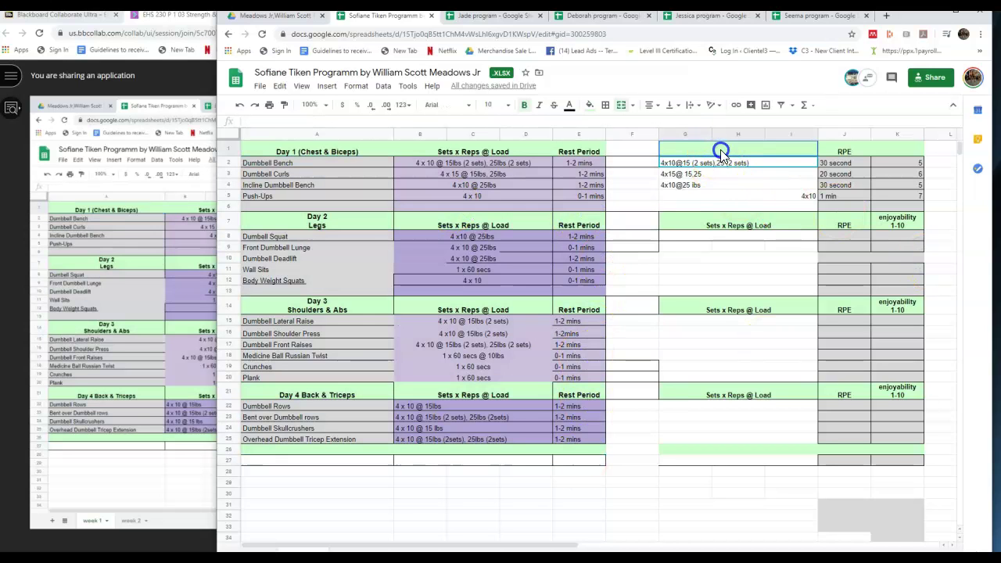
drag(347, 149, 565, 456)
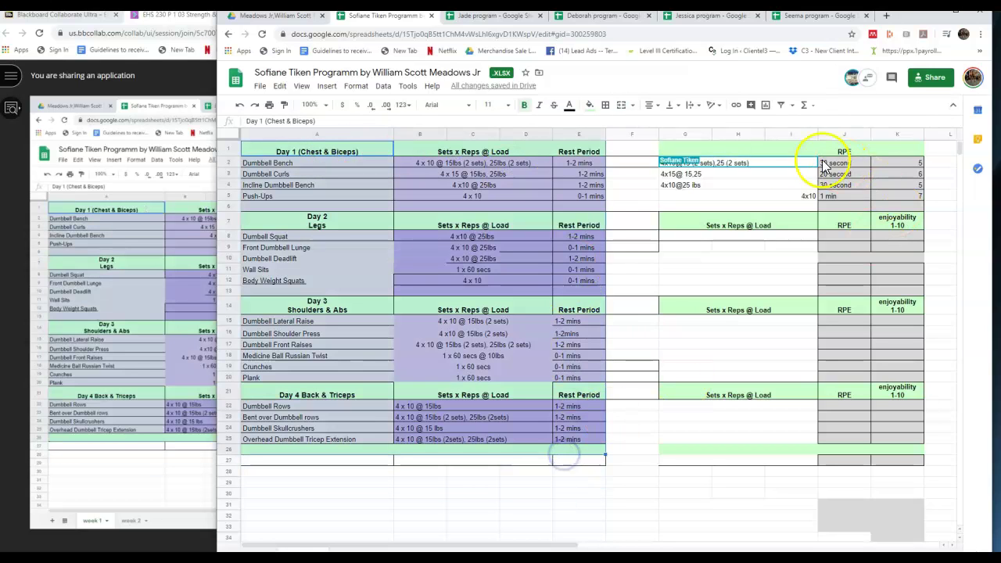
drag(683, 149, 927, 240)
click(741, 160)
drag(733, 169, 916, 200)
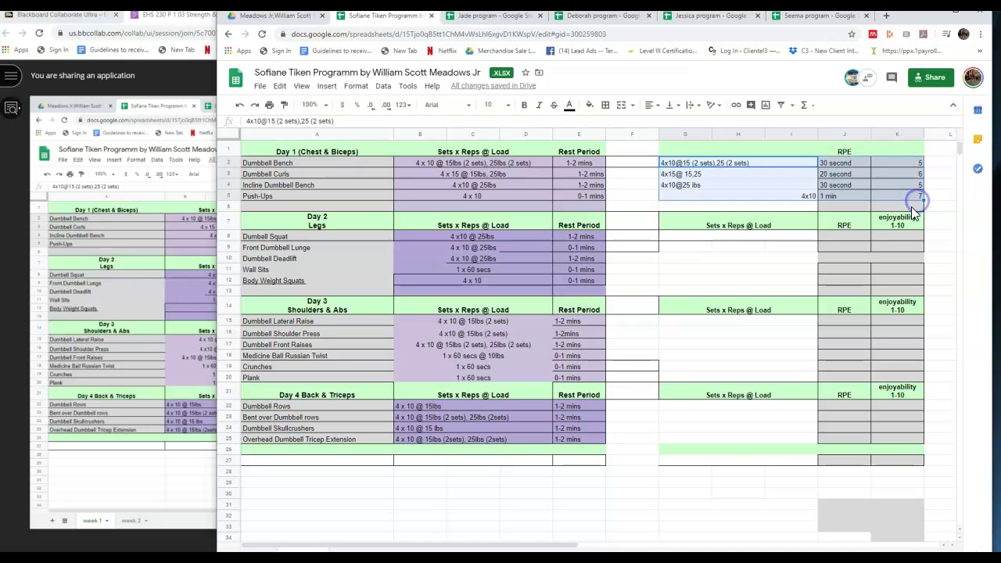
- Review the full Day 1 block across all columns and the Day 2 to Day 4 results area in columns G to K
click(900, 293)
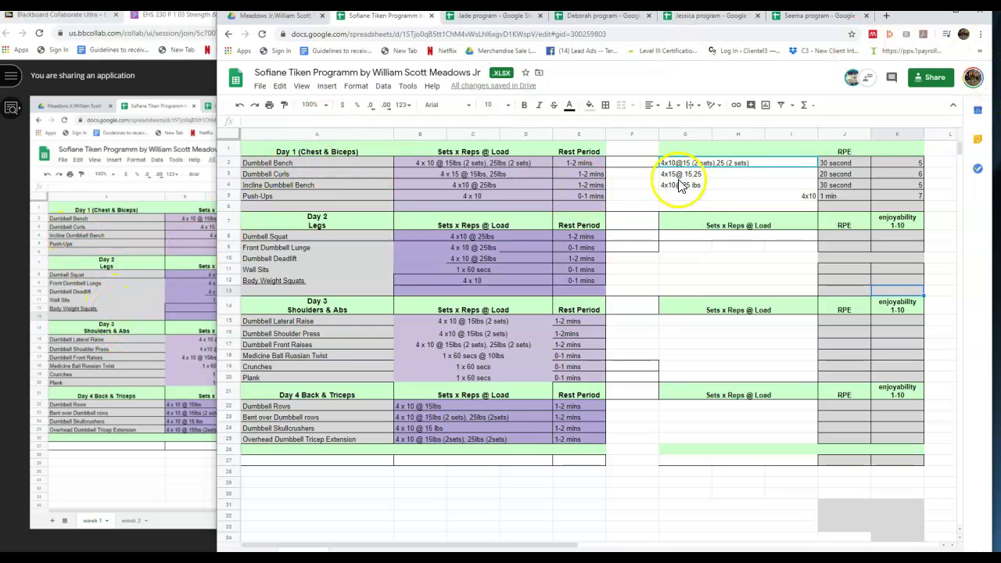
drag(324, 148, 922, 215)
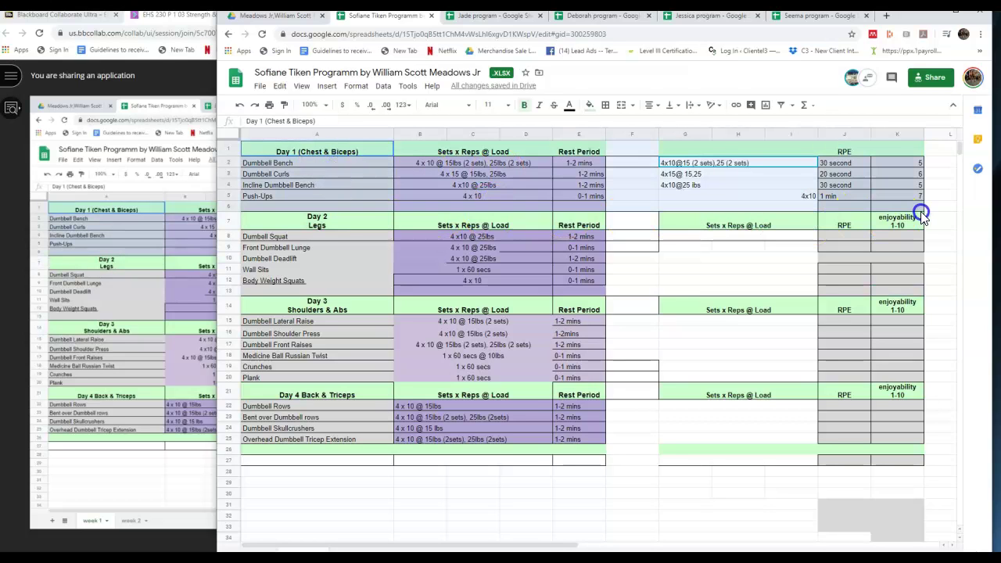
drag(729, 226, 916, 472)
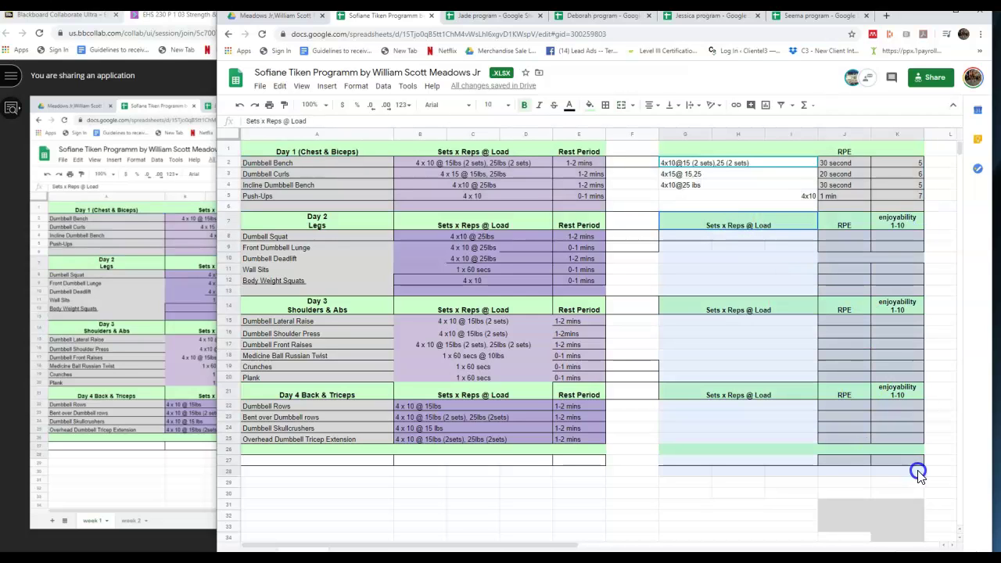
click(803, 494)
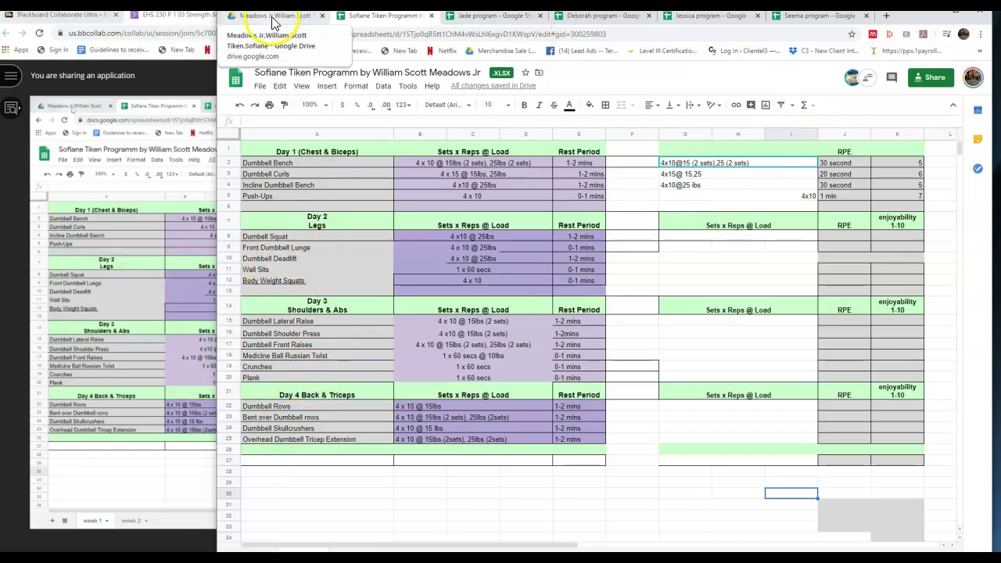
- Switch back to the pair's Drive folder and preview the Excel program modified at 9:15 AM
click(273, 19)
click(233, 76)
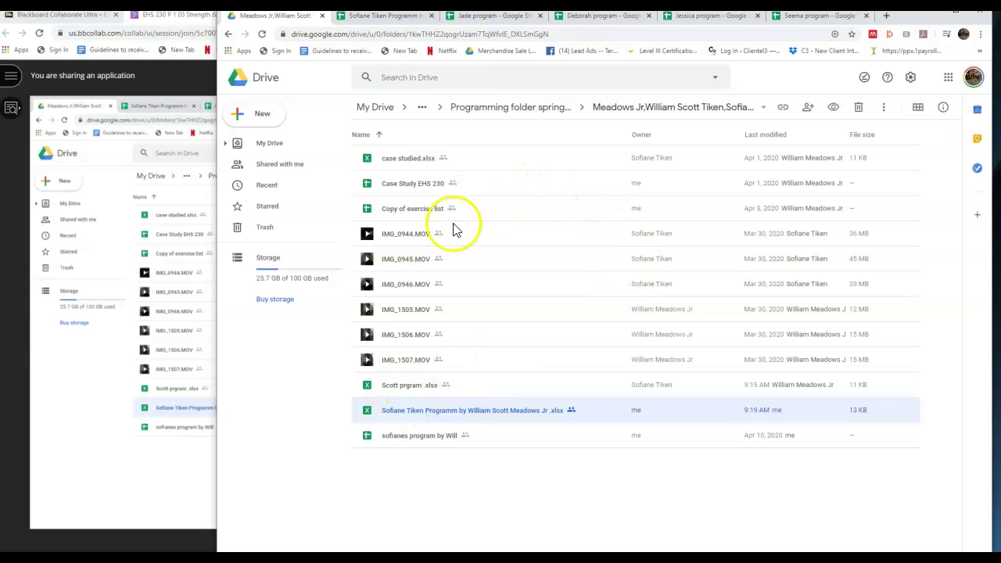
double_click(399, 393)
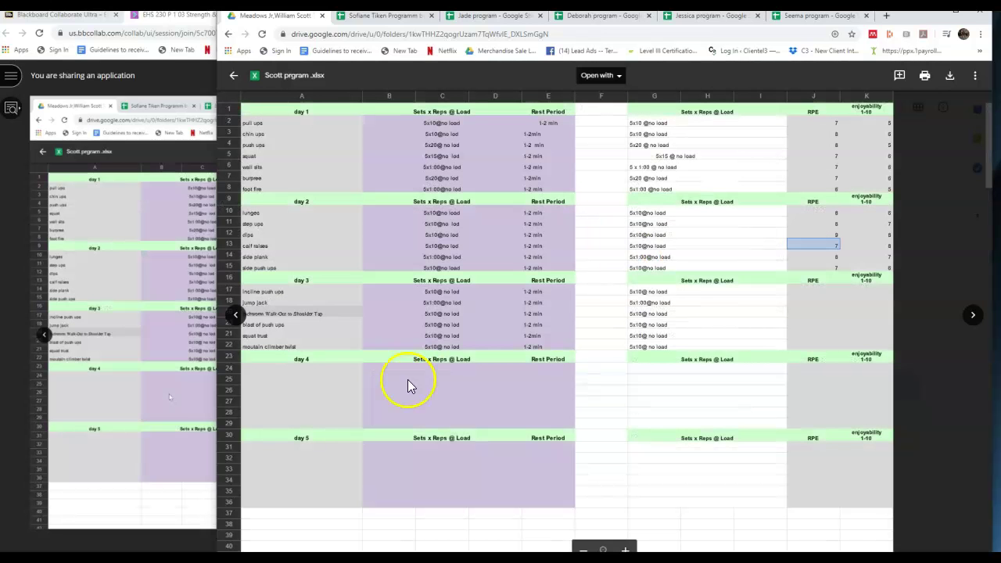
- Open the previewed Excel program for editing in Google Sheets
click(614, 77)
click(635, 112)
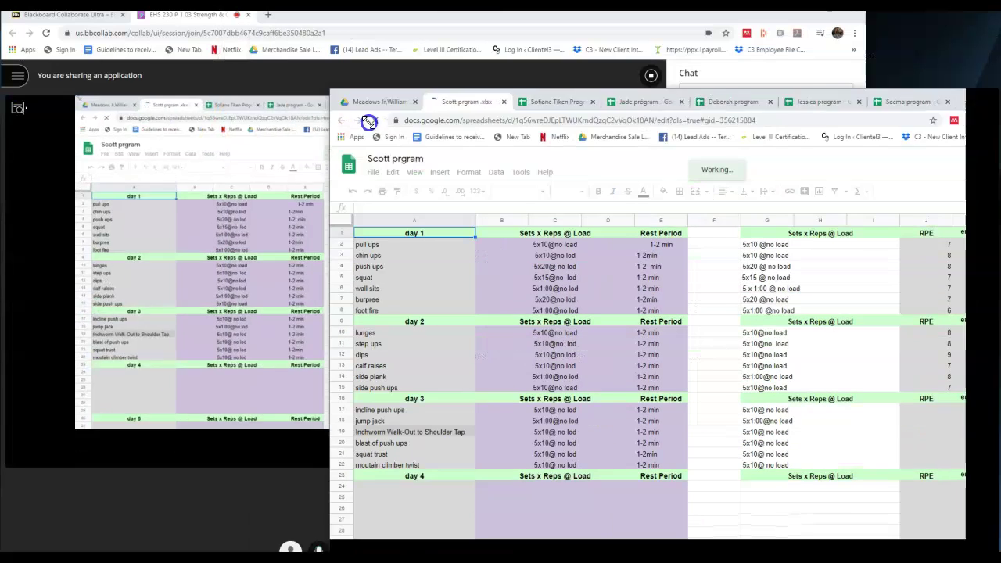
drag(422, 106, 527, 23)
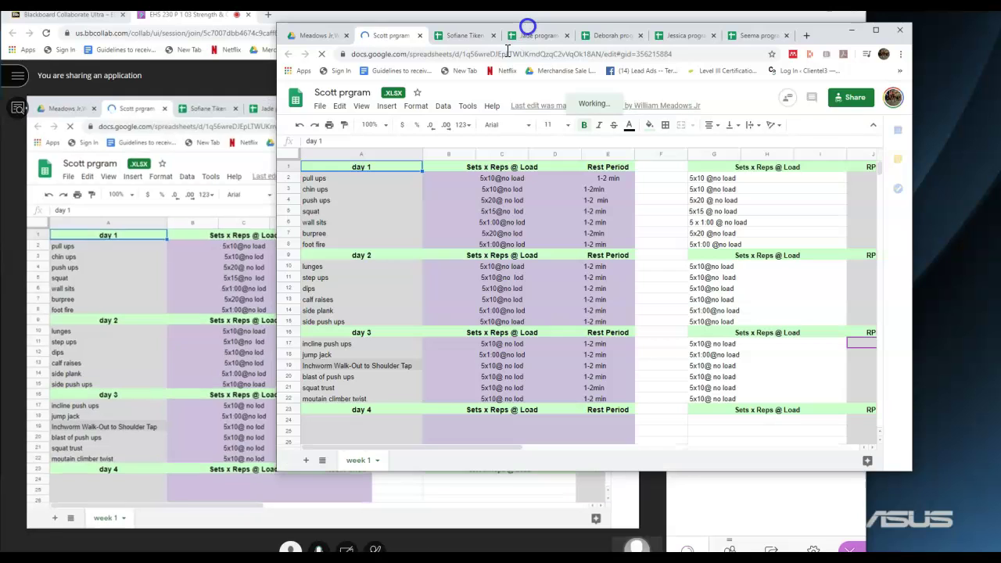
- Add a new sheet to the program and name it "week 2"
click(306, 460)
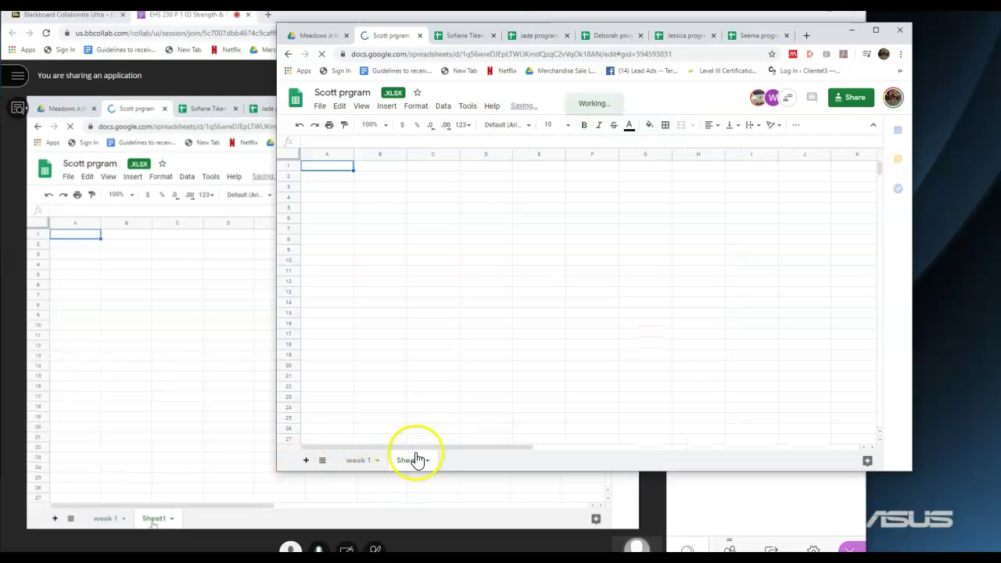
double_click(416, 461)
text(week 2)
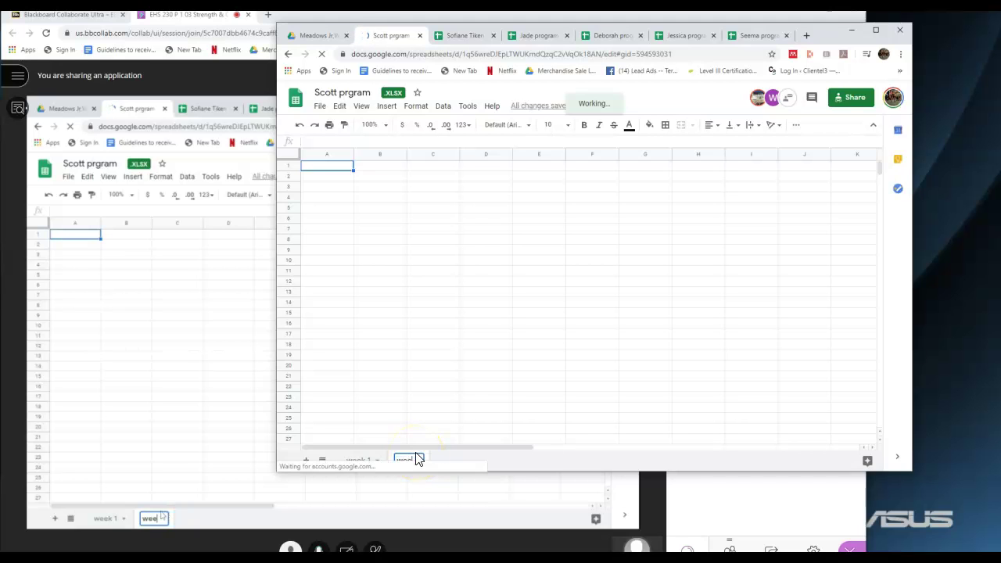
- Copy the Day 1 and Day 2 blocks with their results, A1:K15, from the week 1 sheet
click(363, 461)
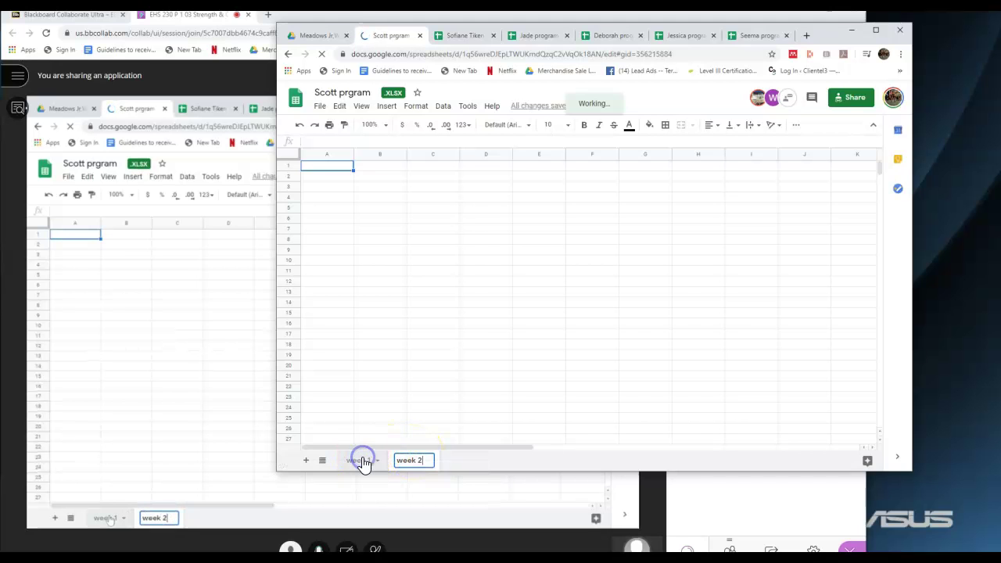
click(418, 278)
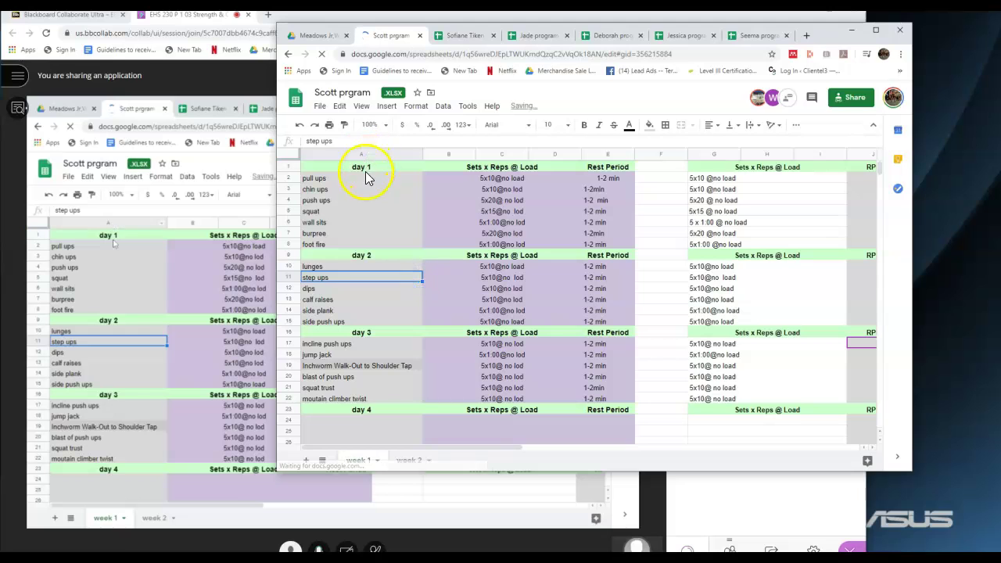
click(783, 396)
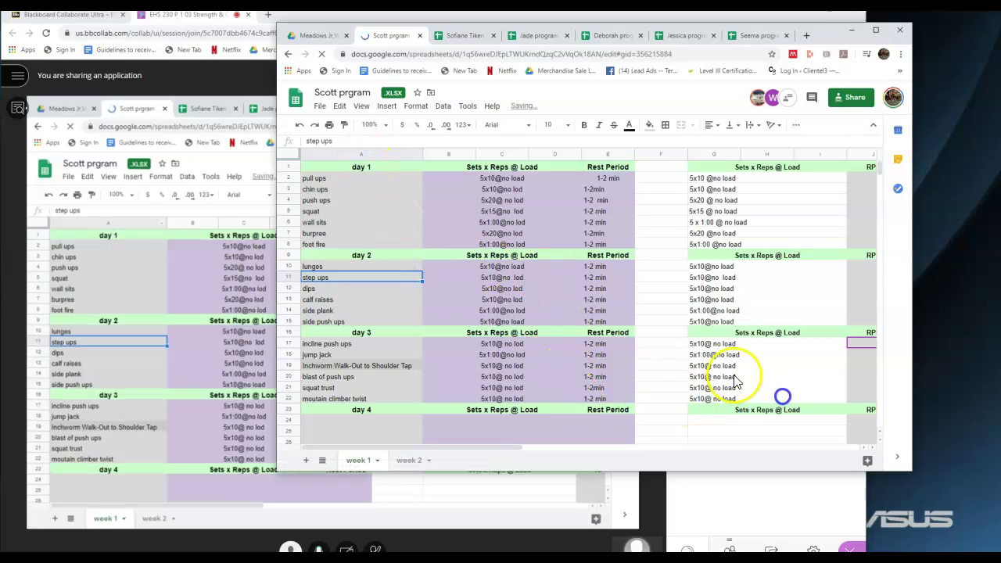
click(382, 176)
drag(355, 163, 718, 326)
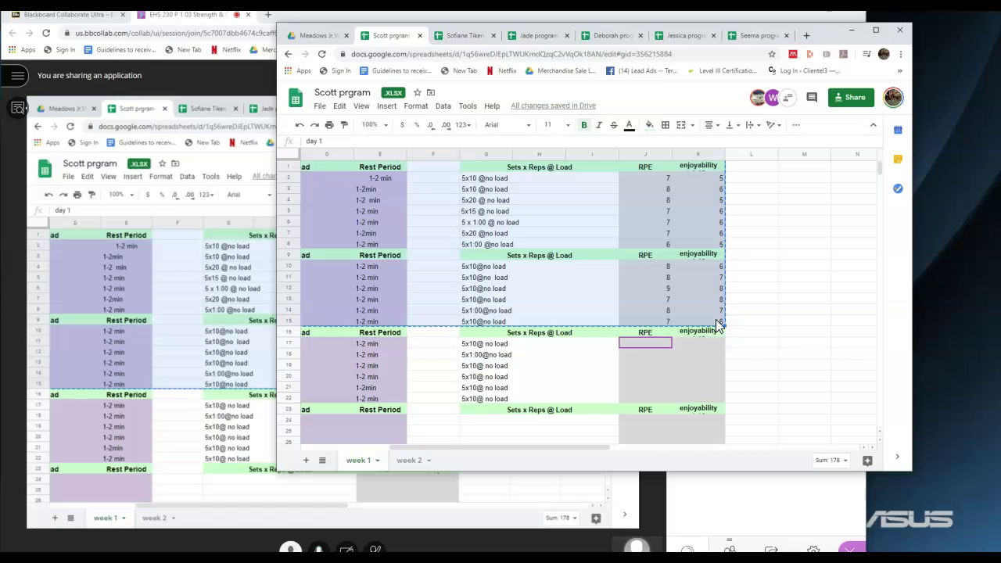
- Widen column A on the week 2 sheet and paste the copied Day 1 and Day 2 blocks at A1
click(418, 466)
click(350, 156)
click(320, 198)
drag(406, 154, 418, 154)
click(381, 170)
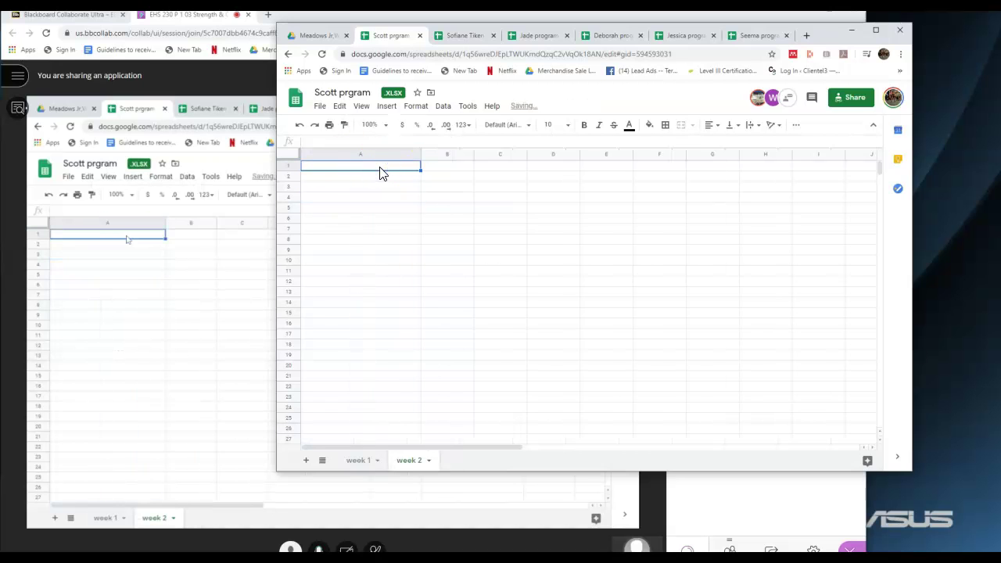
key(ctrl+v)
click(141, 268)
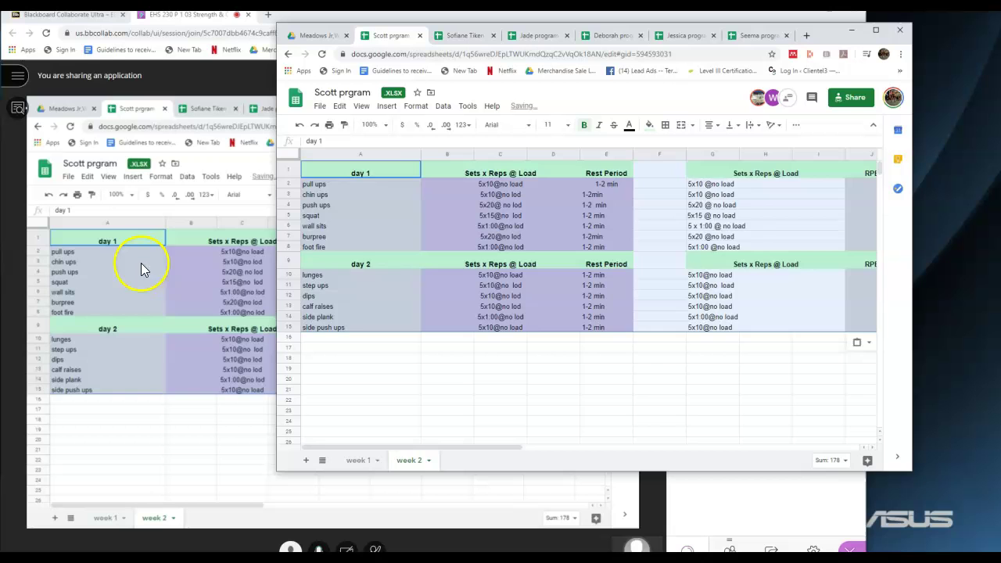
click(706, 250)
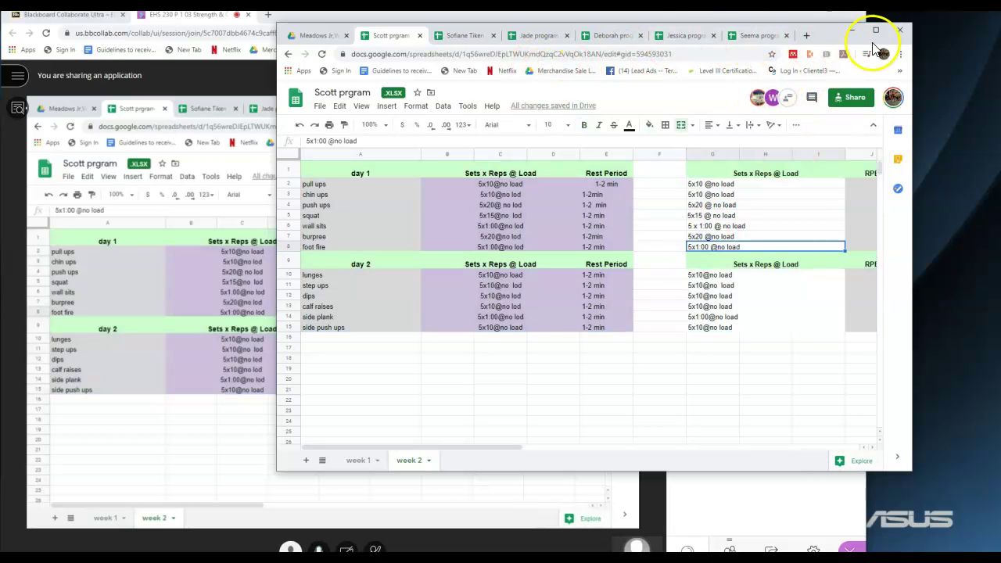
click(875, 36)
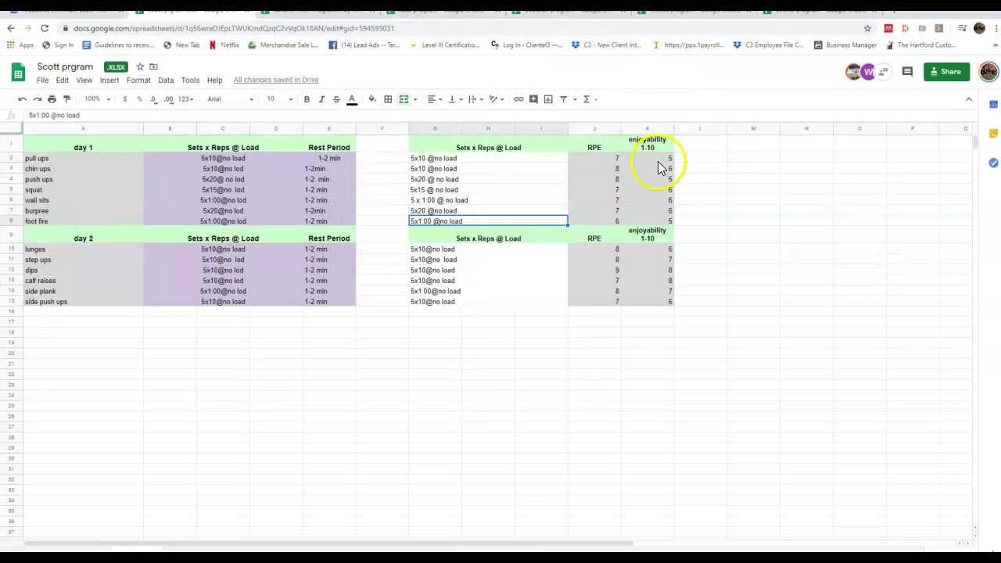
- Fill the Day 1 enjoyability ratings for pull ups, push ups and foot fire (K2, K4, K8) with yellow
click(658, 160)
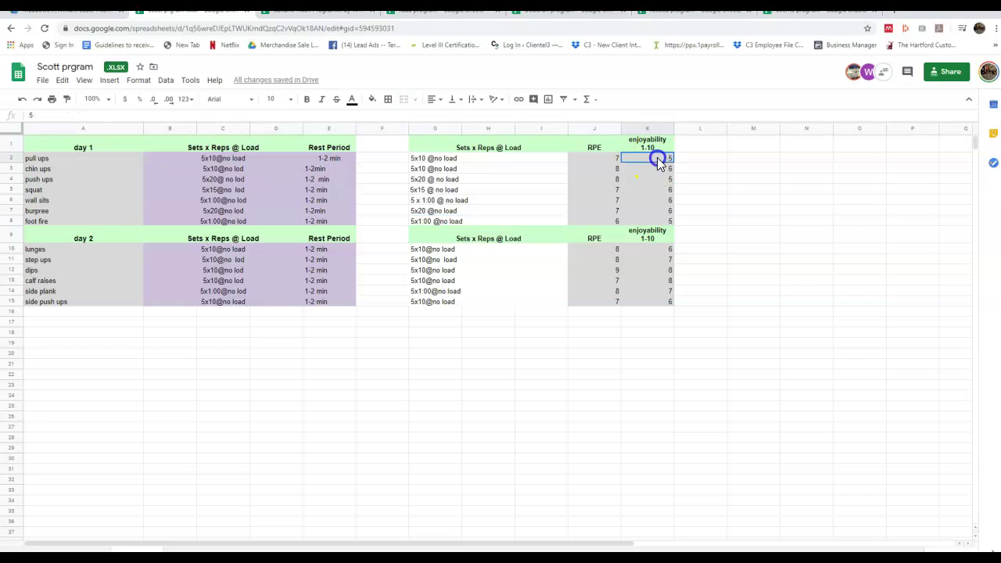
click(373, 99)
click(412, 149)
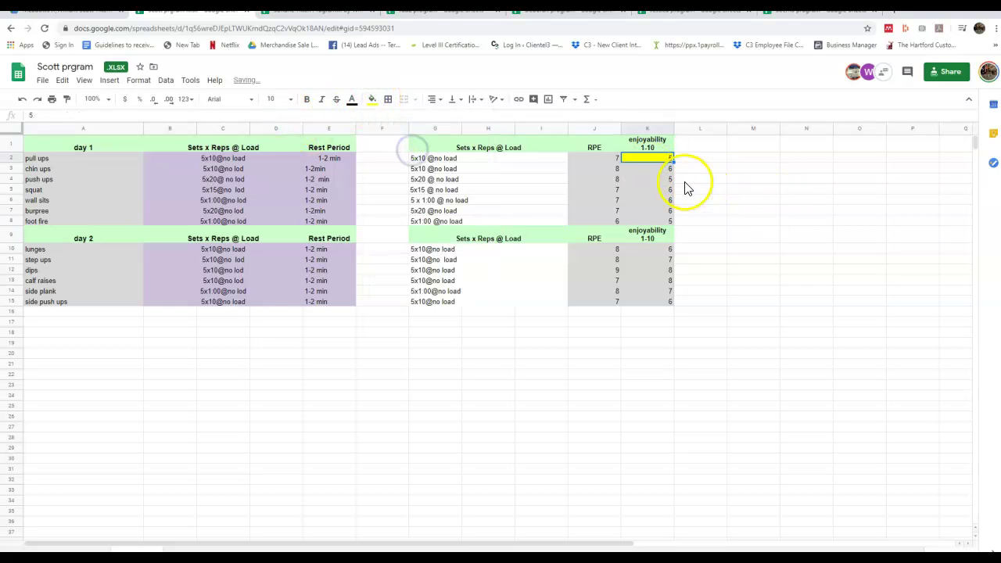
click(665, 180)
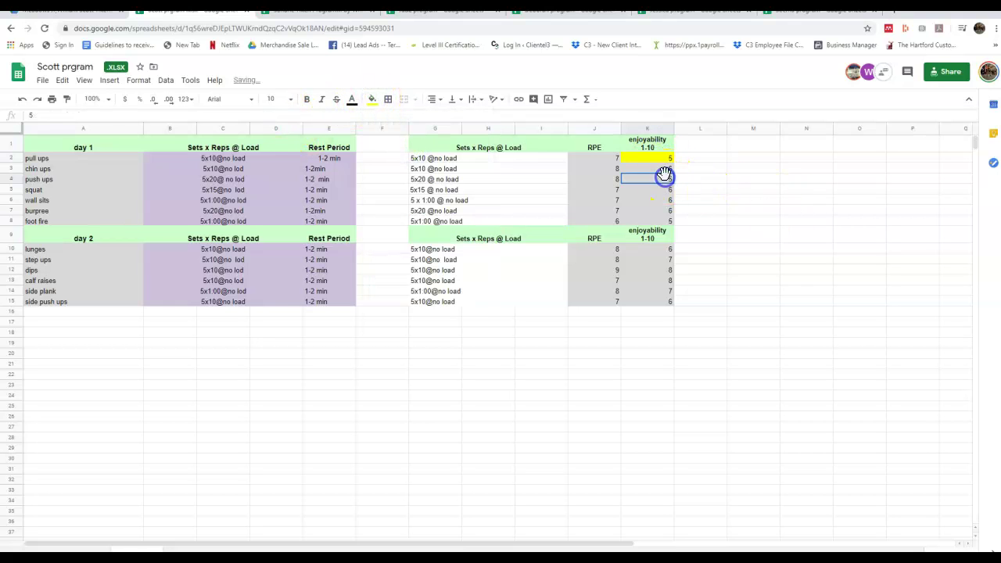
click(375, 100)
click(406, 150)
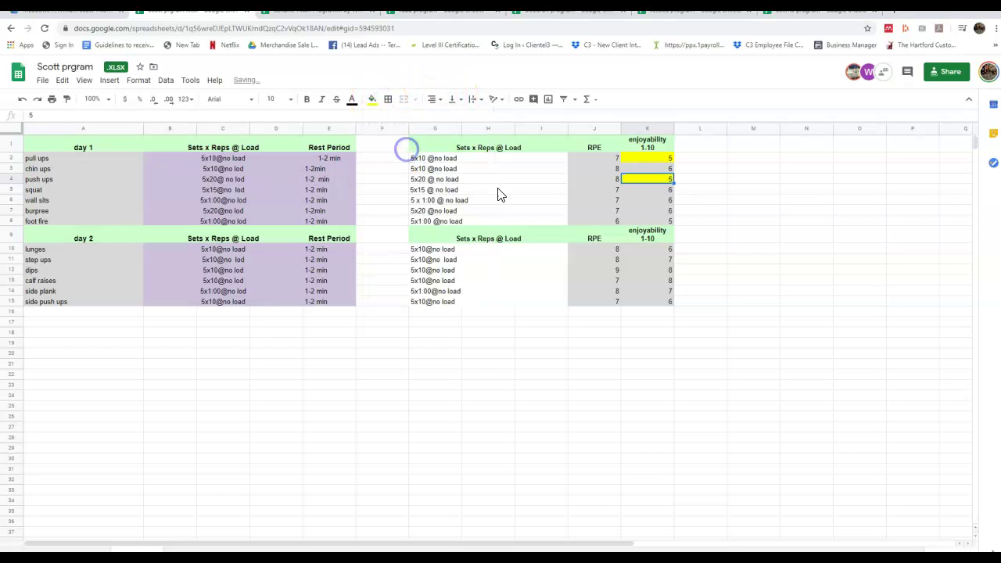
click(669, 221)
click(372, 98)
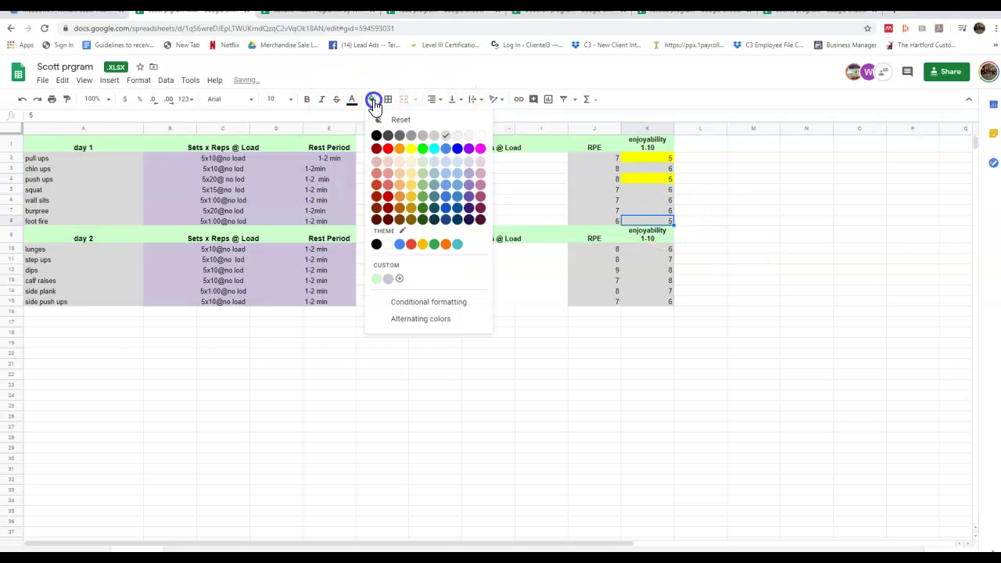
click(414, 148)
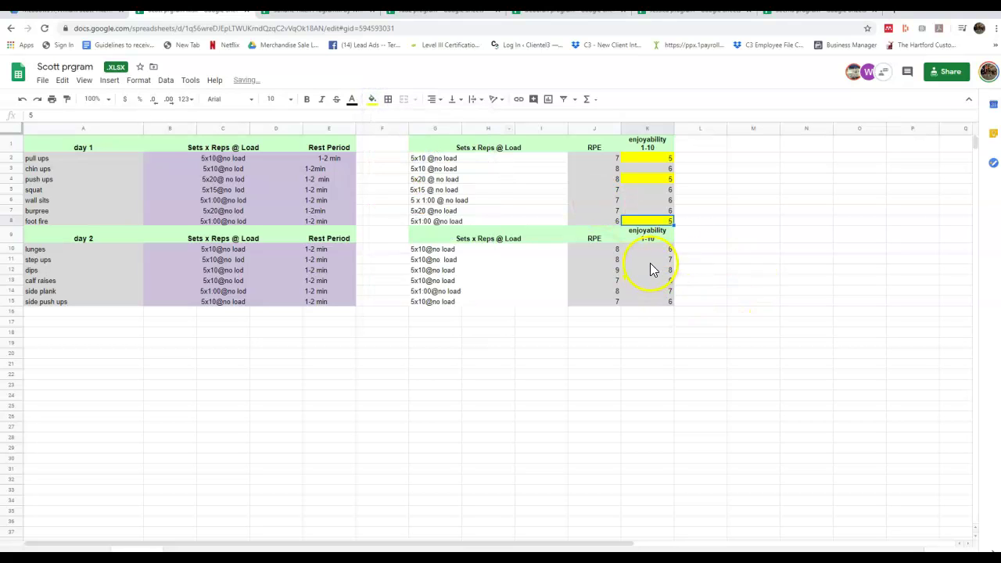
- Fill the Day 2 RPE cells for calf raises and side push ups (J13 and J15) with yellow
drag(652, 244, 652, 306)
click(571, 149)
click(608, 222)
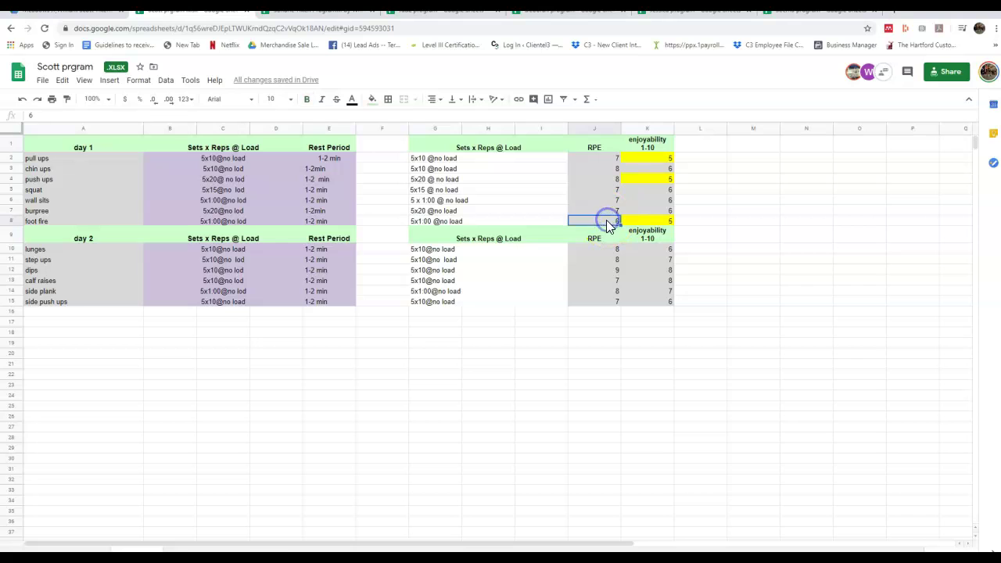
drag(607, 249, 599, 301)
click(608, 280)
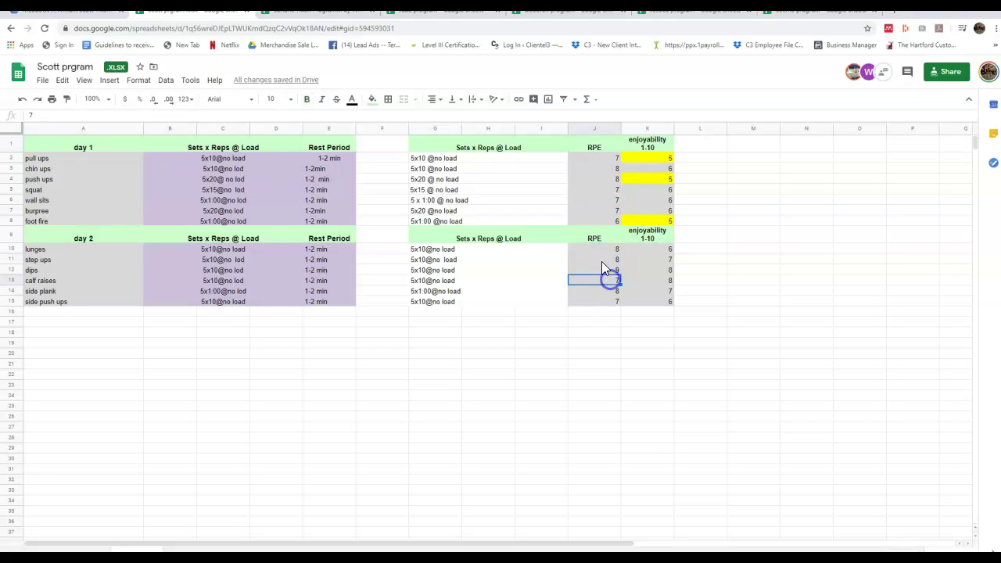
click(372, 99)
click(411, 150)
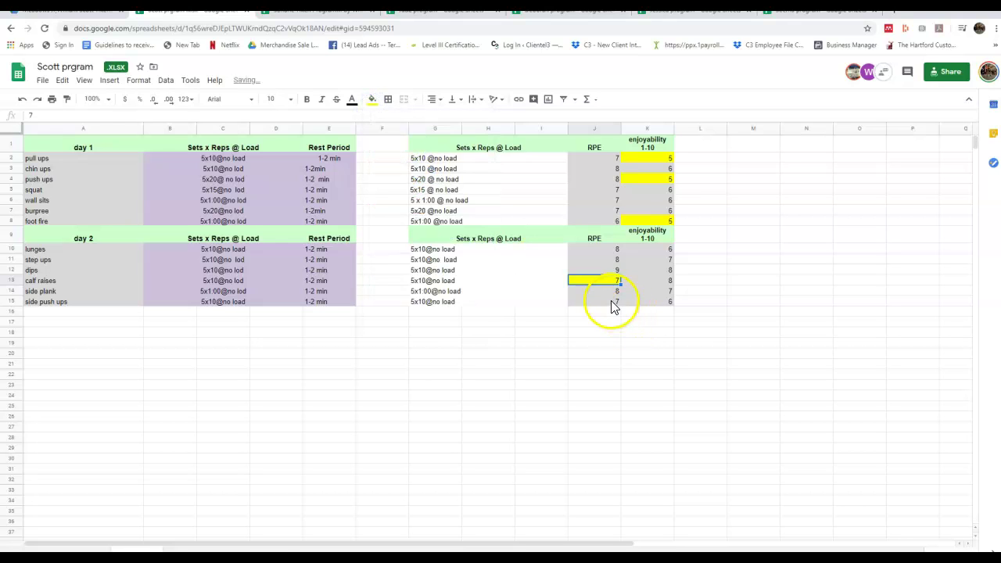
click(372, 99)
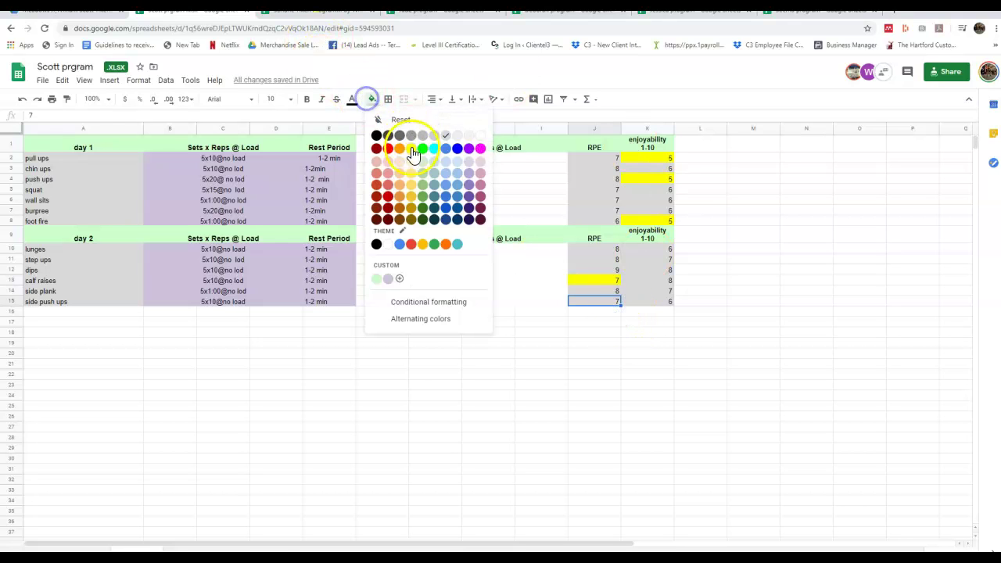
click(412, 150)
click(890, 313)
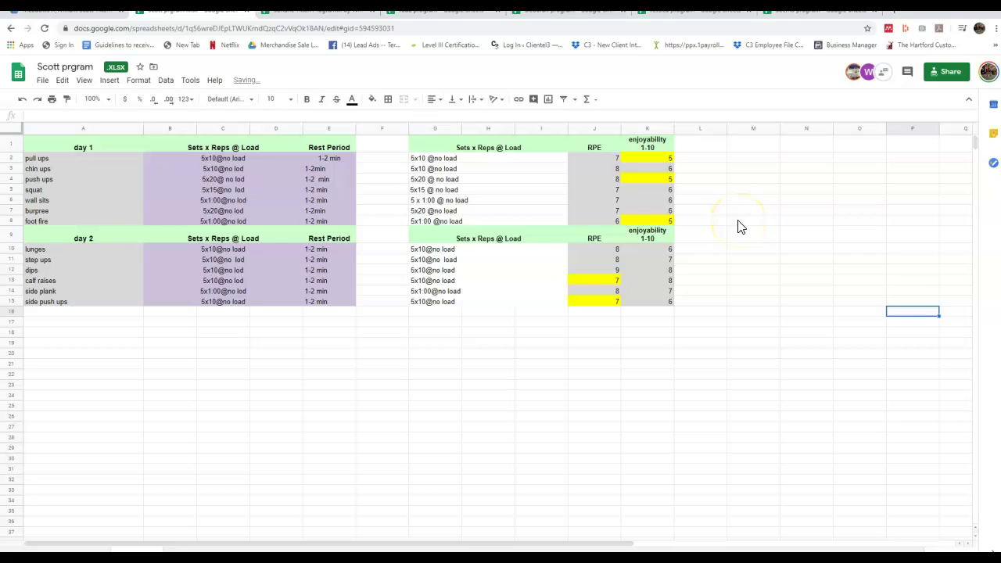
- Return to the week 1 sheet and review the Day 1 to Day 3 prescriptions and recorded results across columns A to K
click(794, 100)
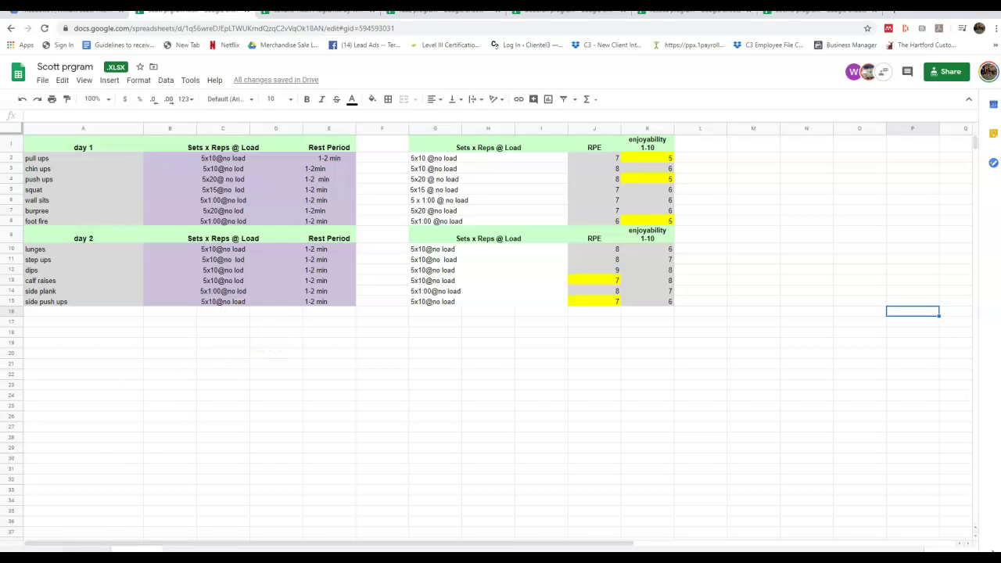
click(139, 526)
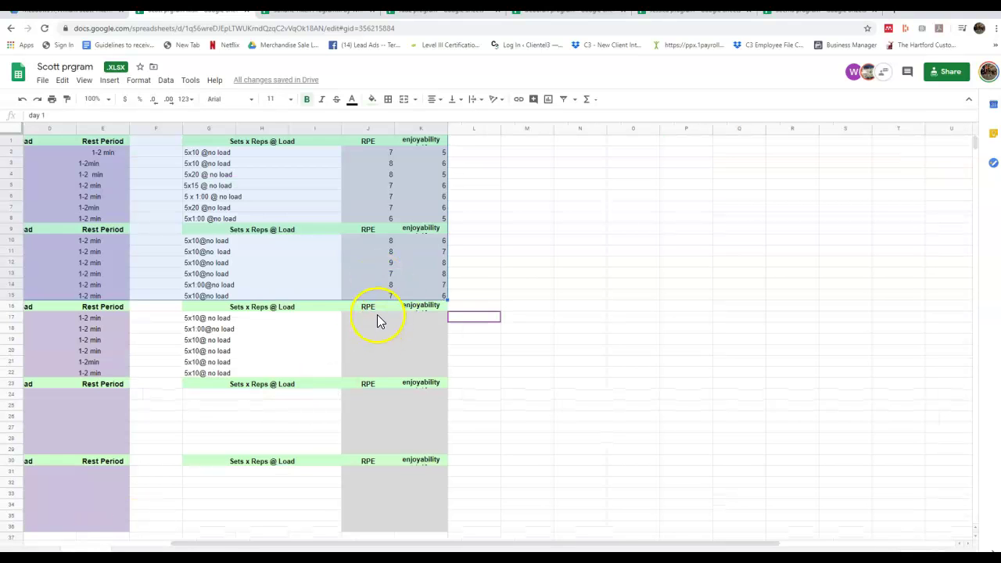
click(463, 318)
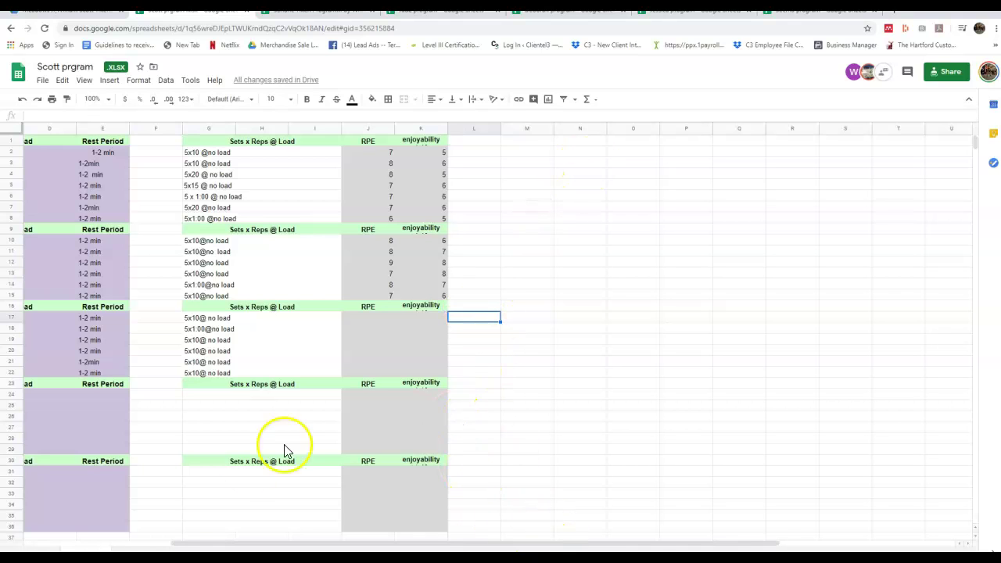
drag(186, 545, 68, 533)
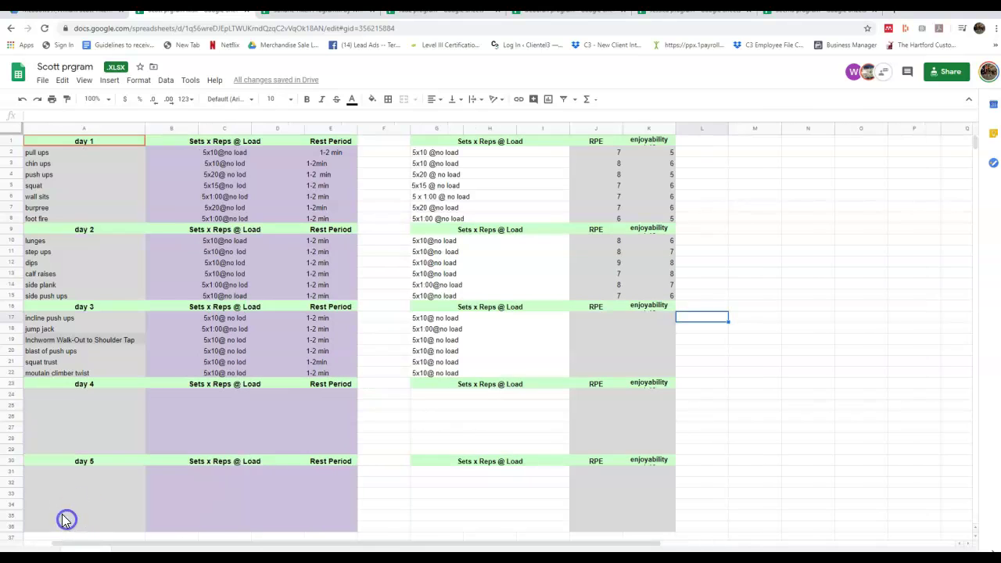
click(113, 144)
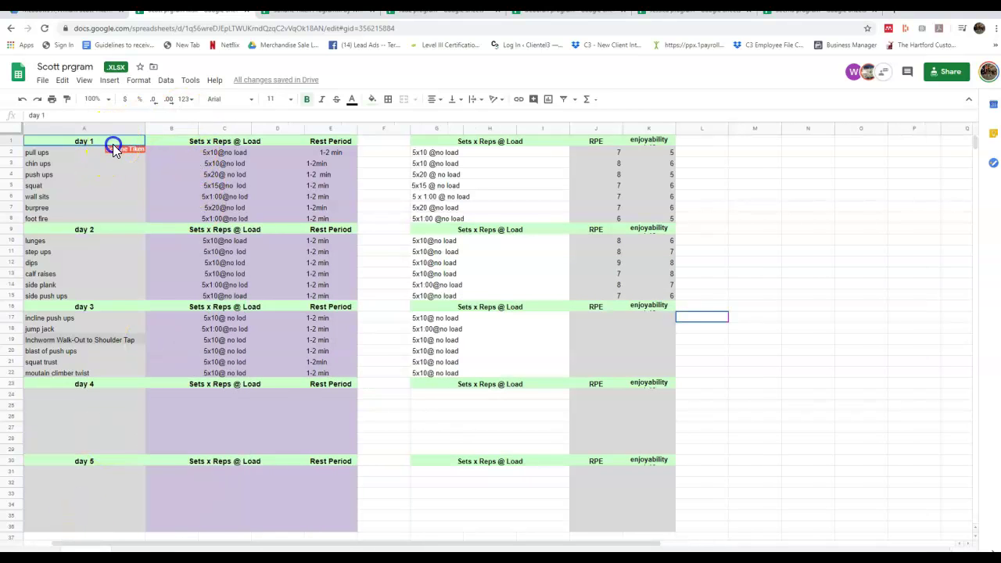
drag(113, 144, 639, 353)
click(104, 144)
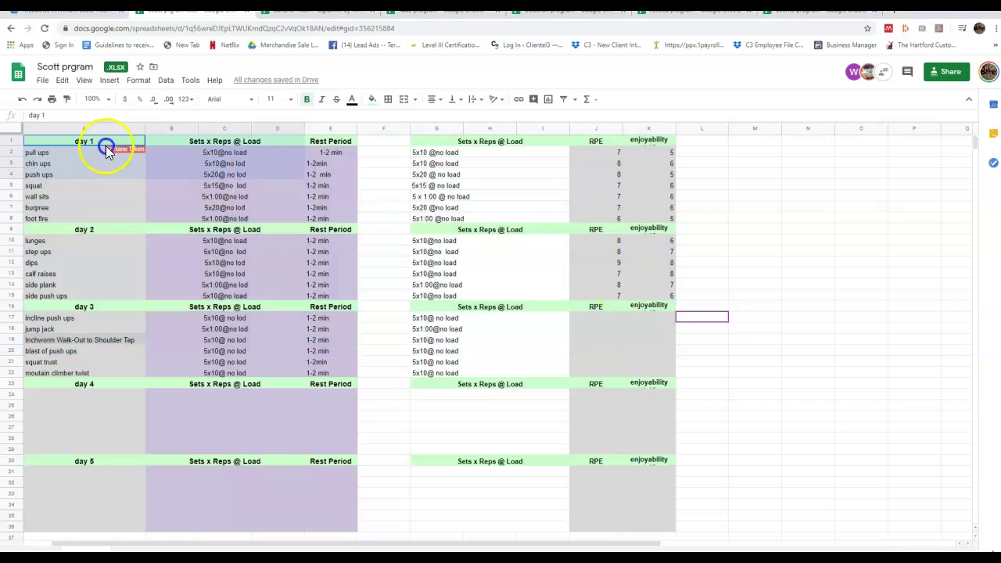
drag(50, 148, 671, 323)
click(776, 220)
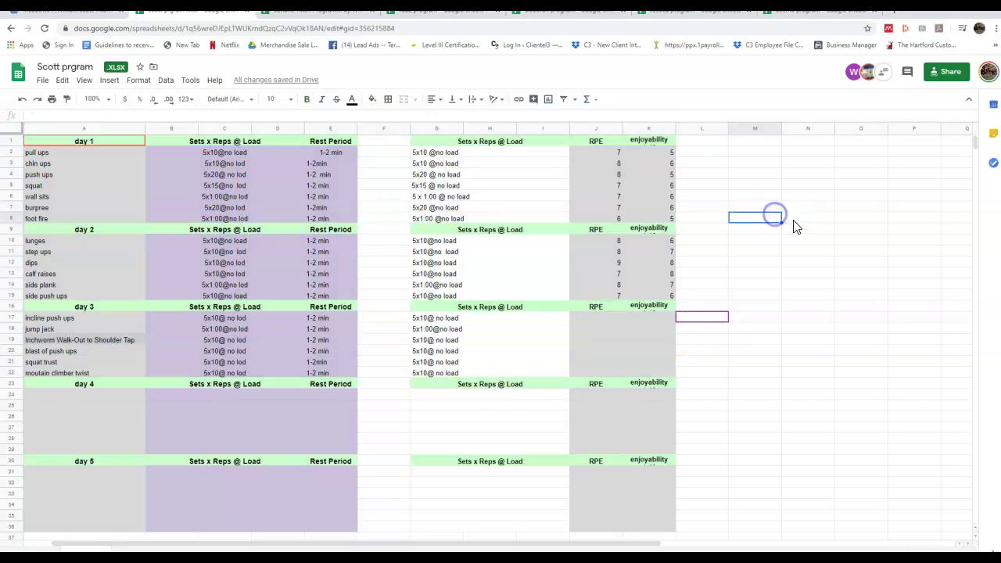